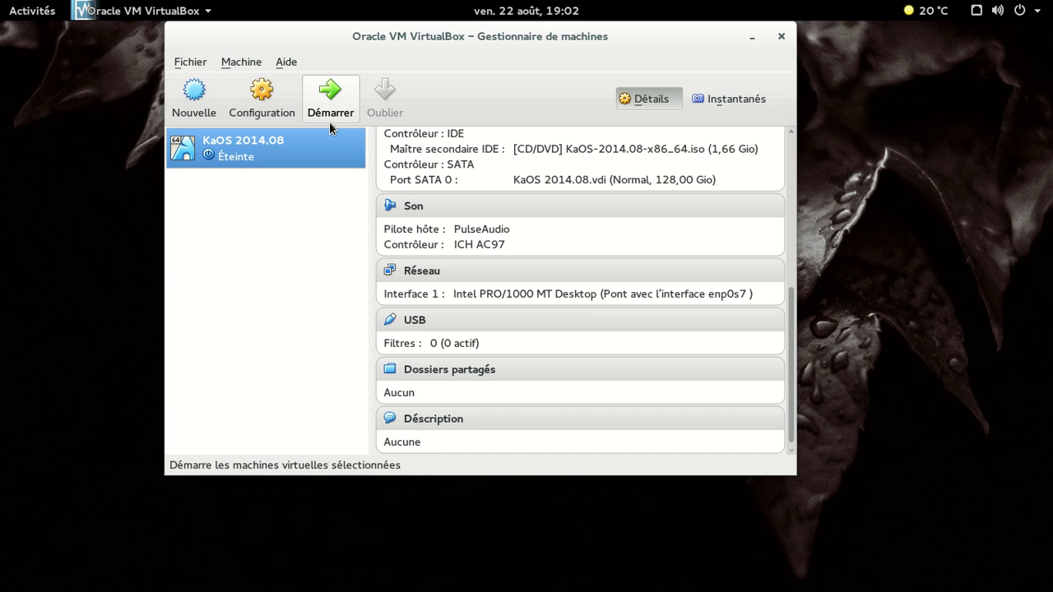
- Start the KaOS 2014.08 virtual machine in full screen and boot the standard KaOS GNU/Linux entry rather than the fallback
{"action": "left_click", "coordinate": [331, 115]}
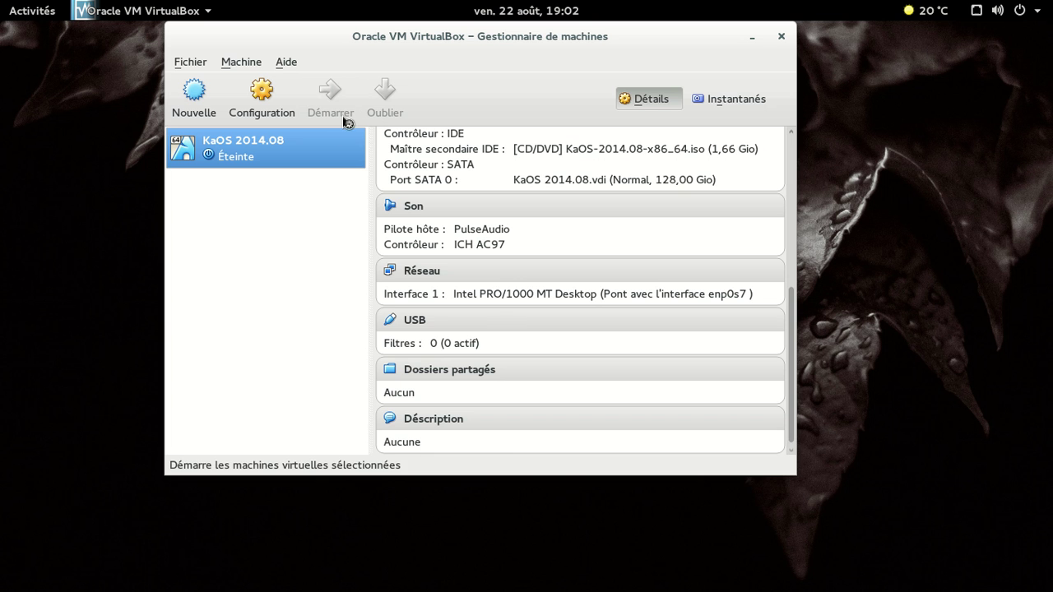
{"action": "left_click", "coordinate": [752, 41]}
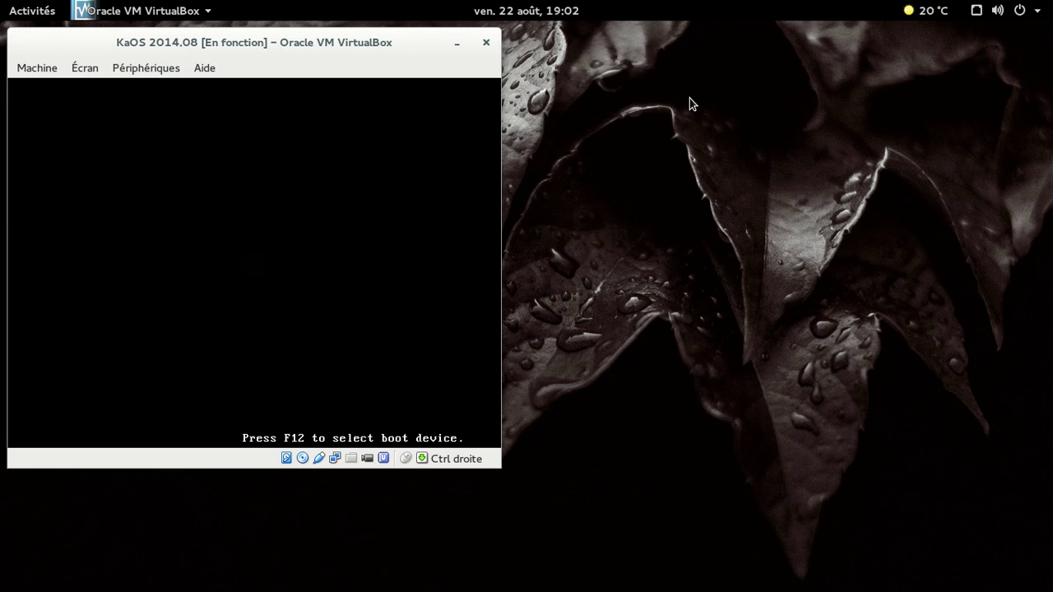
{"action": "key", "text": "Control_R+f"}
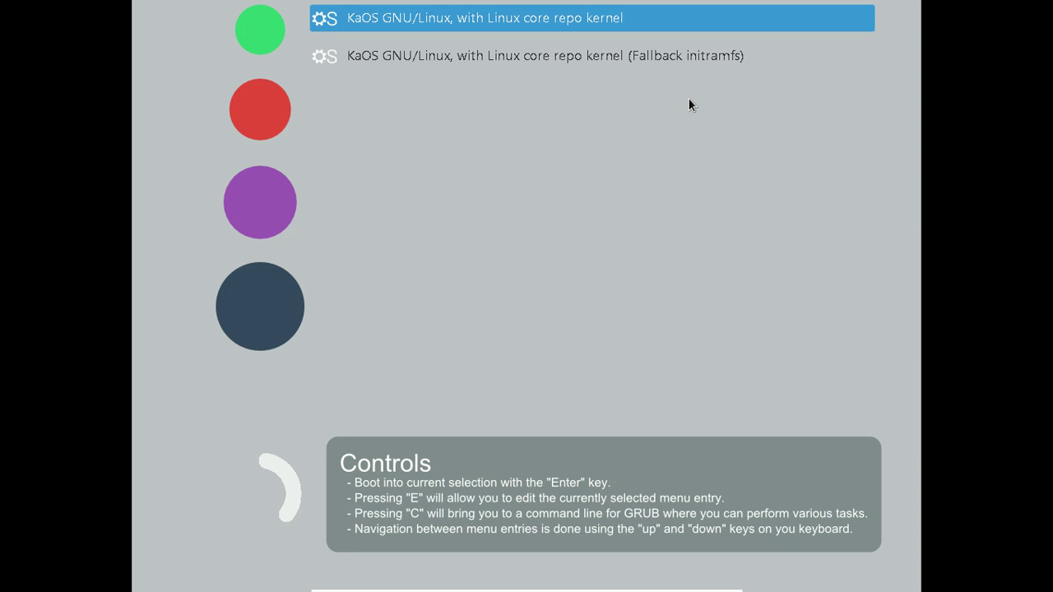
{"action": "key", "text": "Down"}
{"action": "key", "text": "Up"}
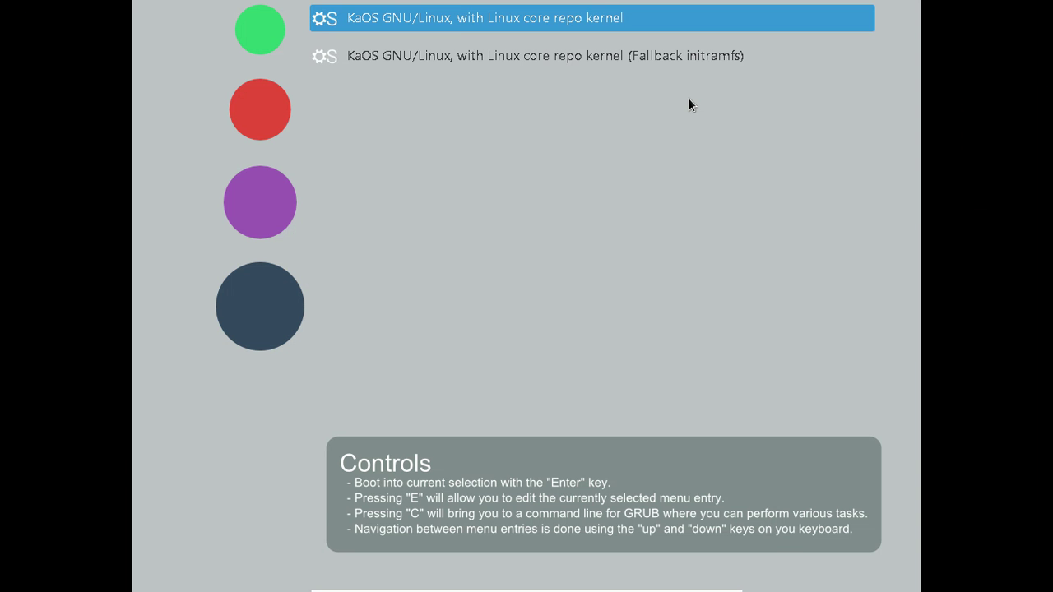
{"action": "key", "text": "Return"}
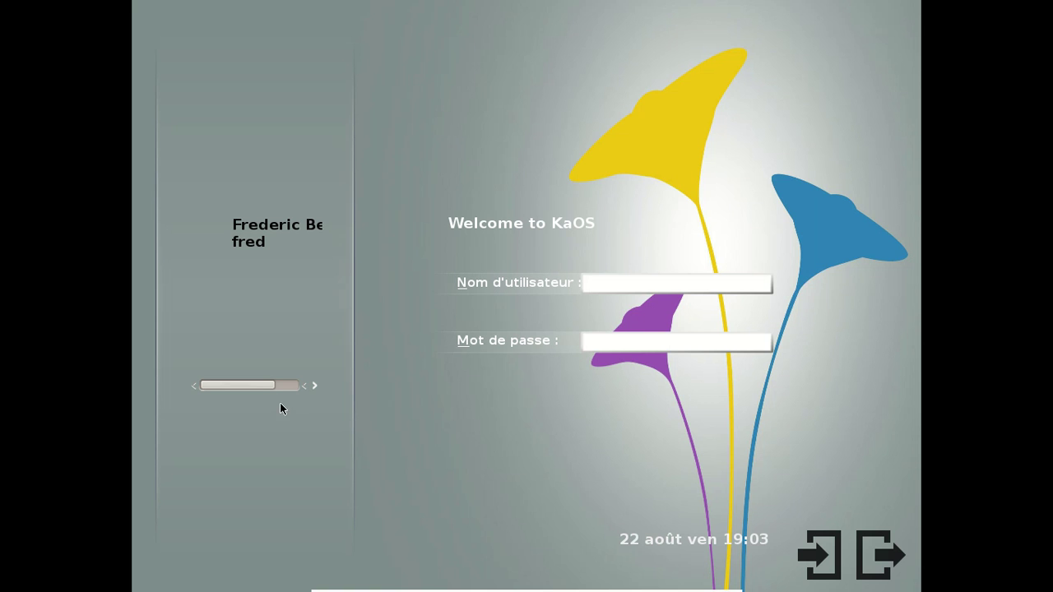
- Choose the listed user account on the KaOS login screen, enter its account password and log in
{"action": "left_click_drag", "start_coordinate": [257, 385], "coordinate": [304, 389]}
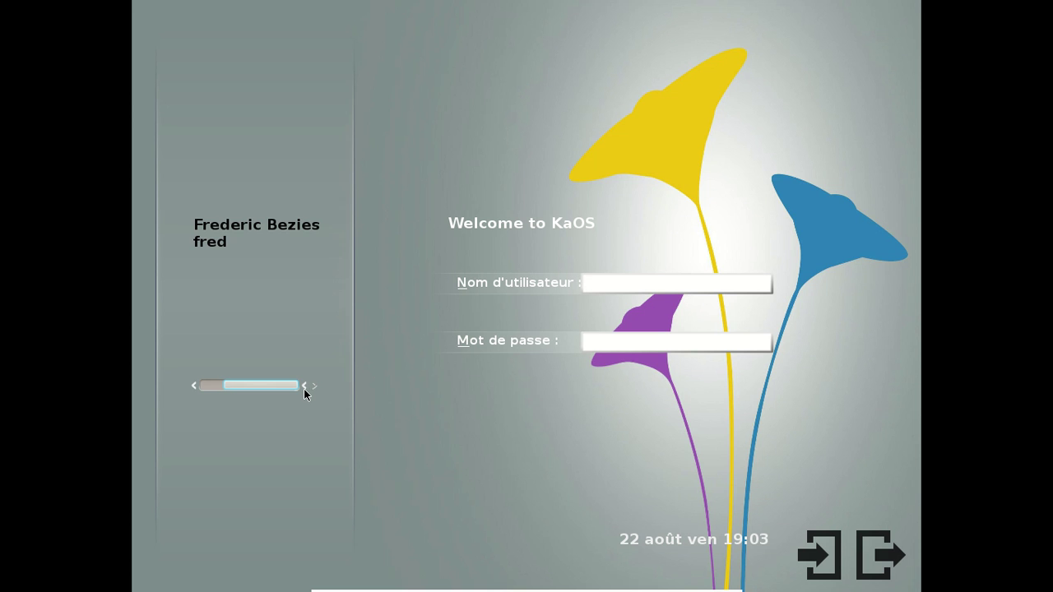
{"action": "left_click", "coordinate": [304, 388]}
{"action": "left_click", "coordinate": [261, 237]}
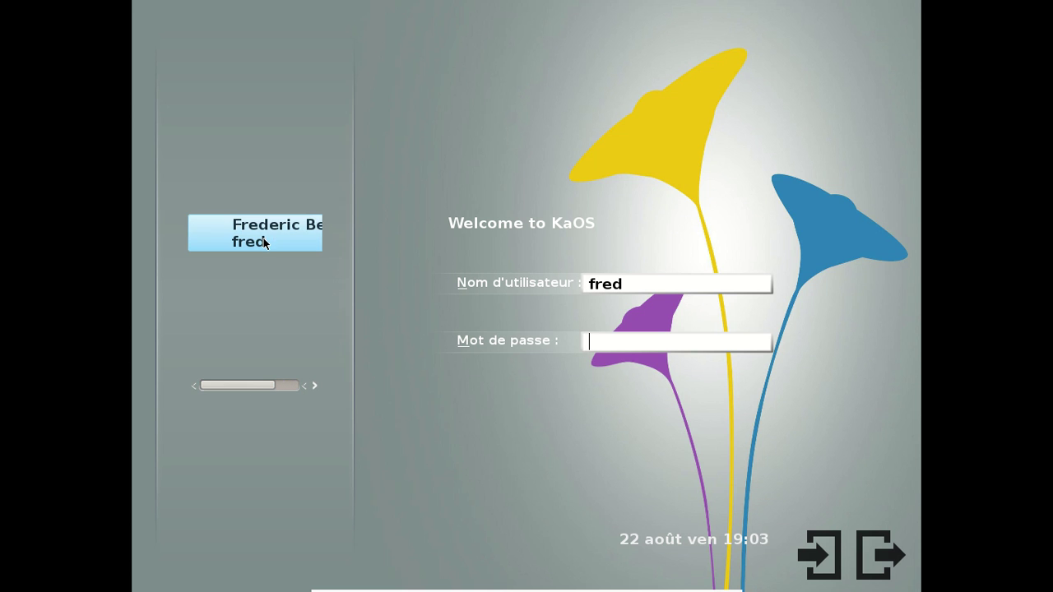
{"action": "type", "text": "********"}
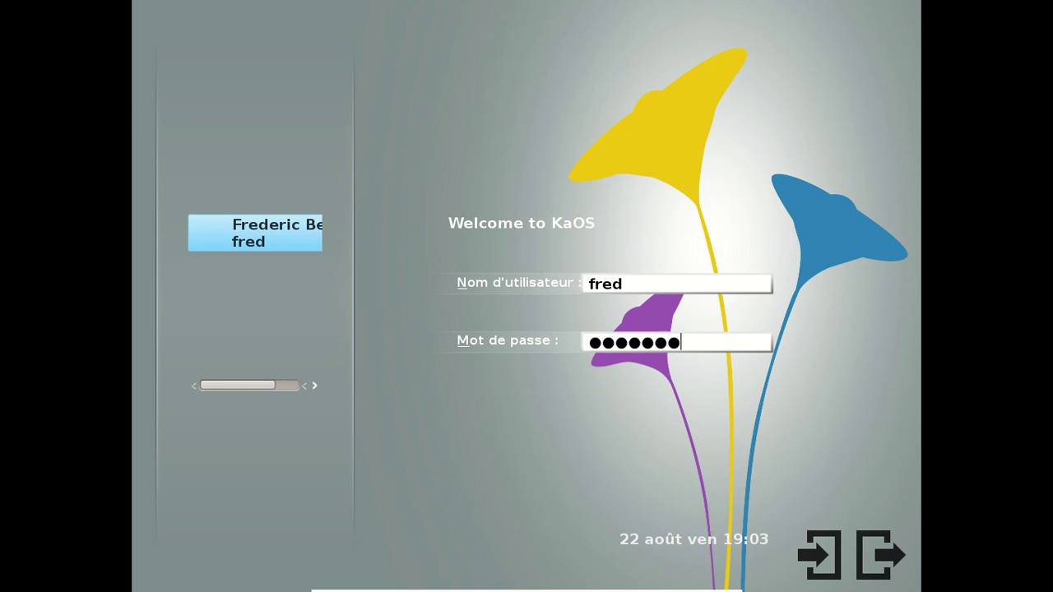
{"action": "key", "text": "Return"}
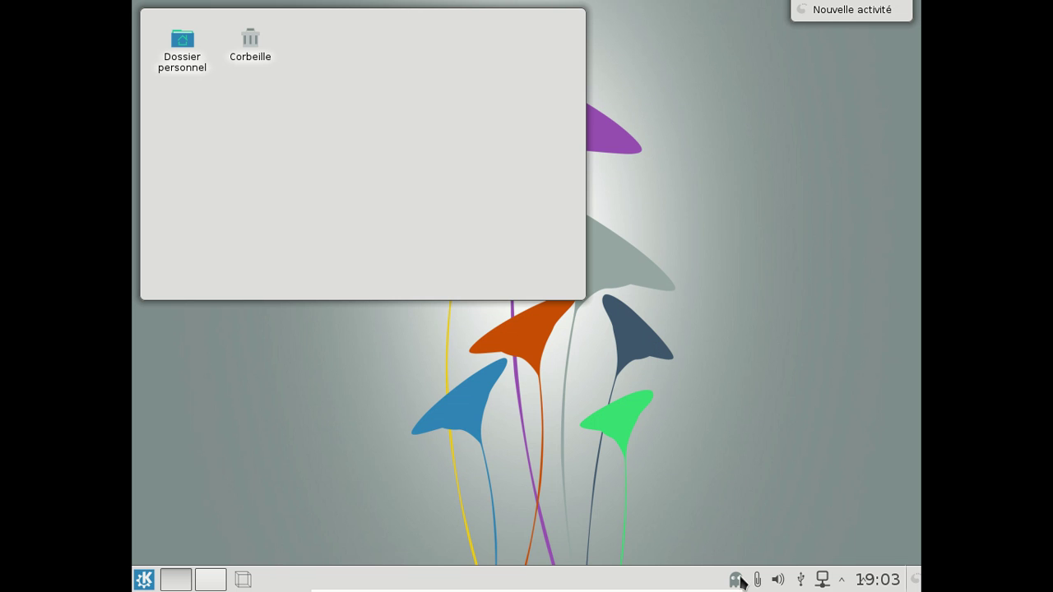
- Find Konsole by searching the application launcher for "konsole" and launch it
{"action": "left_click", "coordinate": [155, 580]}
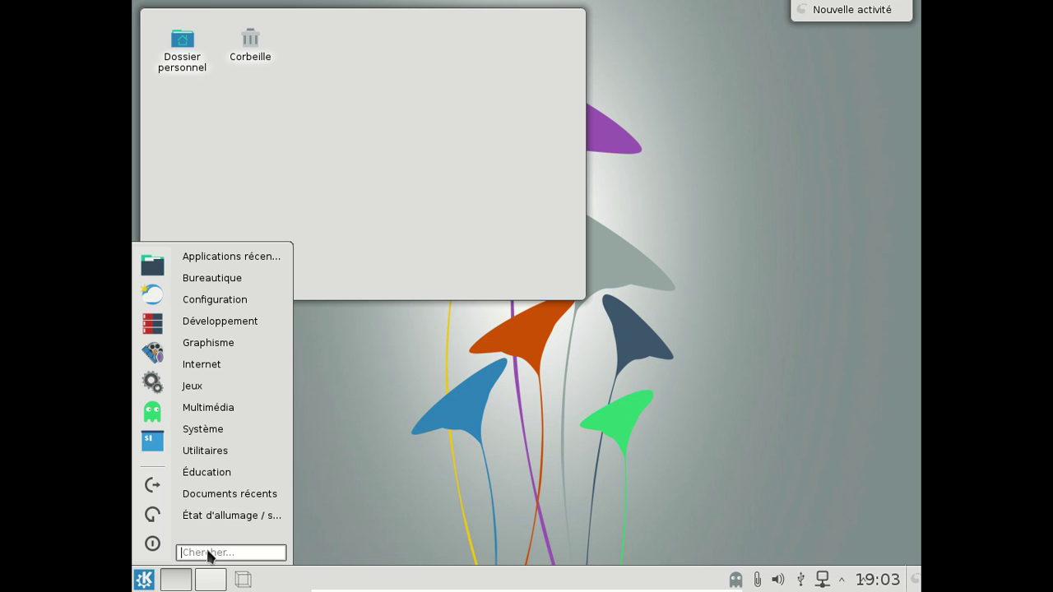
{"action": "type", "text": "konsole"}
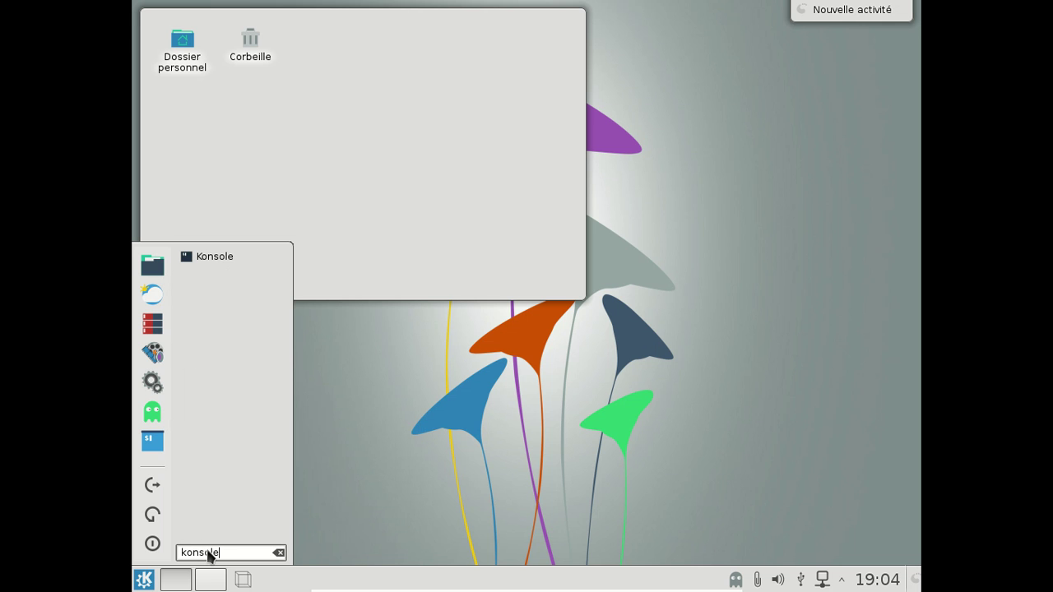
{"action": "left_click", "coordinate": [218, 258]}
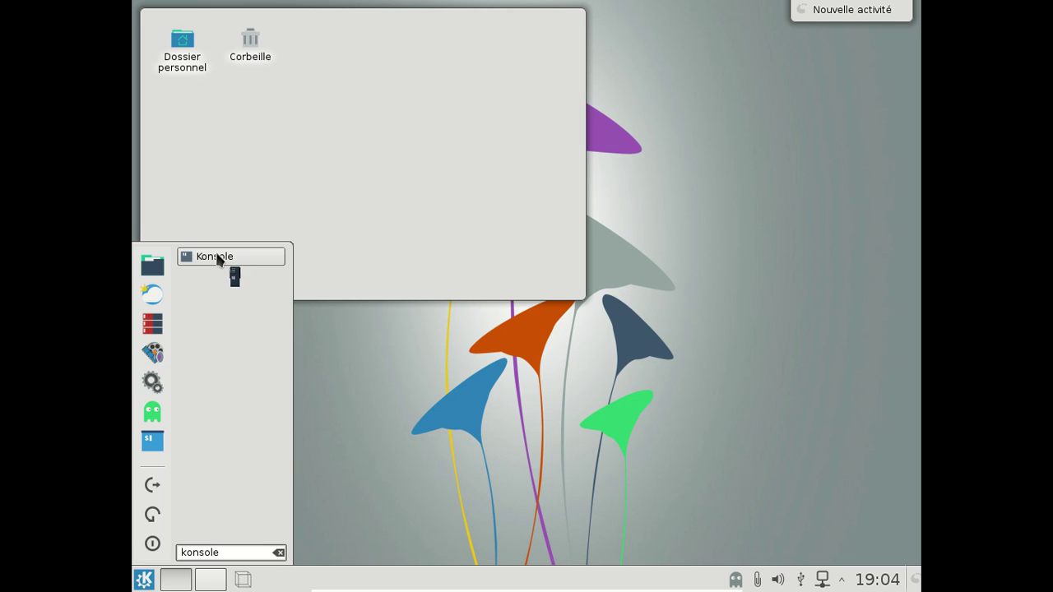
- View the installed KDE platform version in the information about KDE and close it
{"action": "left_click", "coordinate": [419, 25]}
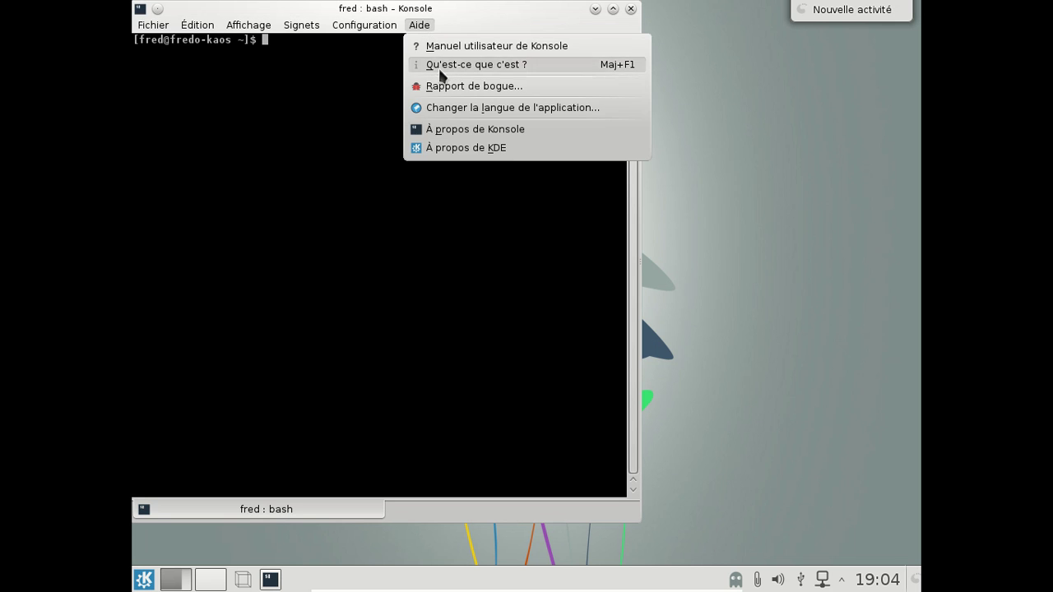
{"action": "left_click", "coordinate": [482, 147]}
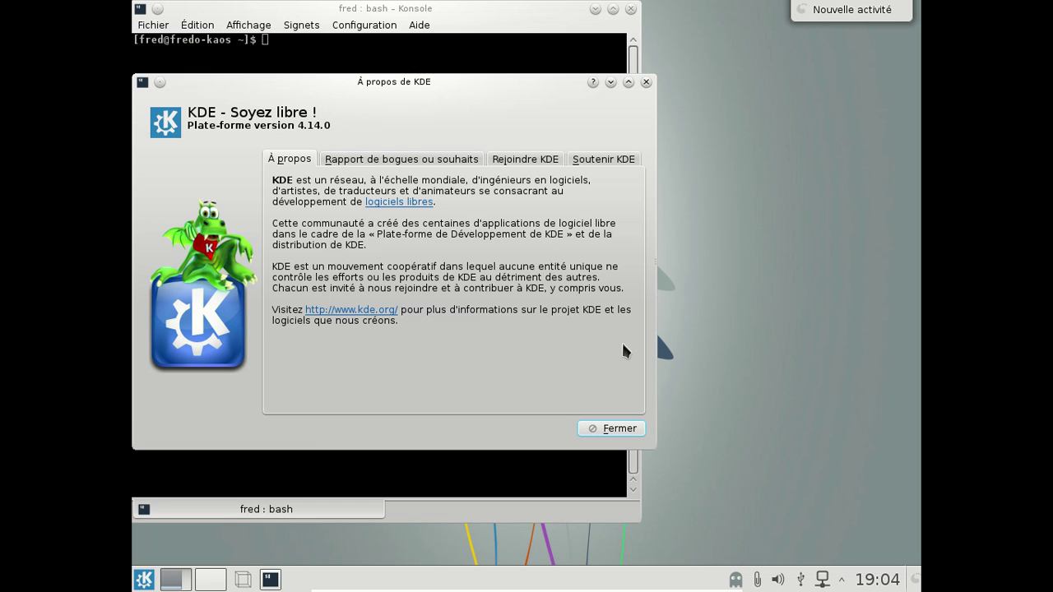
{"action": "left_click", "coordinate": [619, 425]}
- Run uname -a to check the kernel version and df -h to check disk usage
{"action": "type", "text": "uname -a"}
{"action": "key", "text": "Return"}
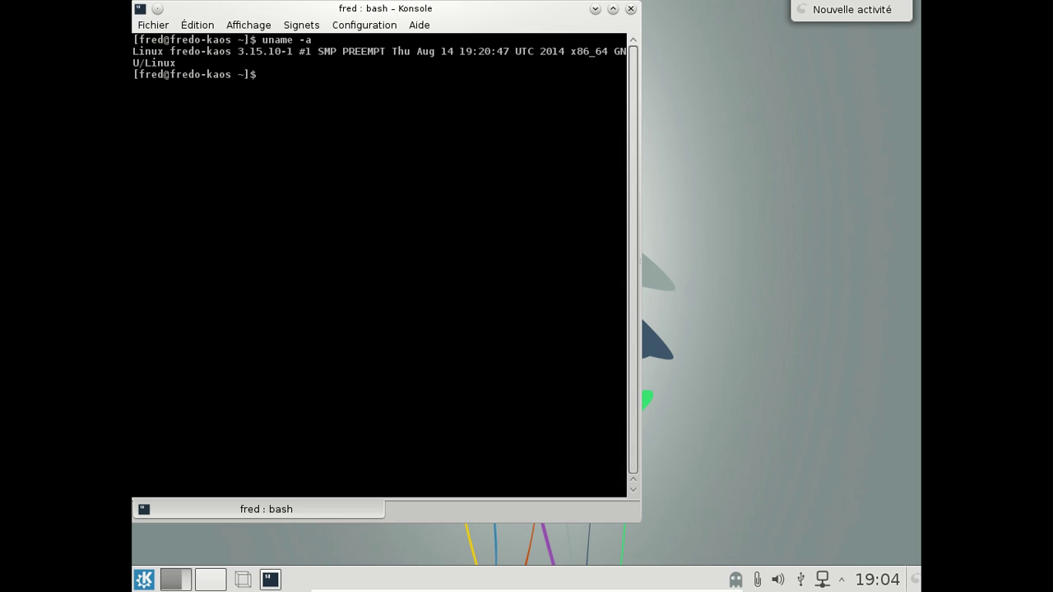
{"action": "type", "text": "df -h"}
{"action": "key", "text": "Return"}
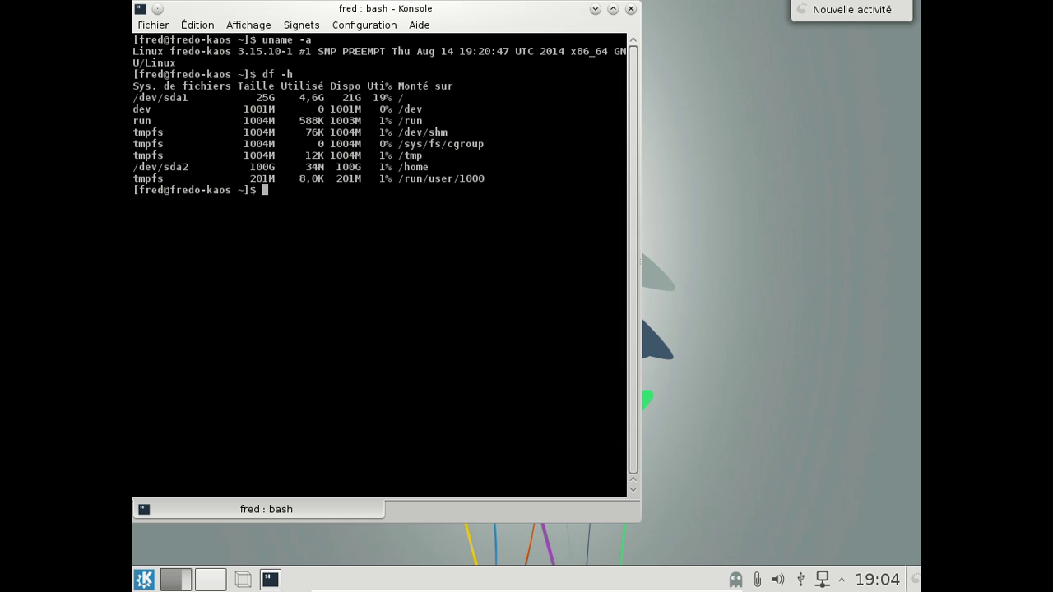
- Run sudo pacman -Scc with the account password, agreeing to delete all cached package files and the unused repositories
{"action": "type", "text": "sudo pacman -Scc"}
{"action": "key", "text": "Return"}
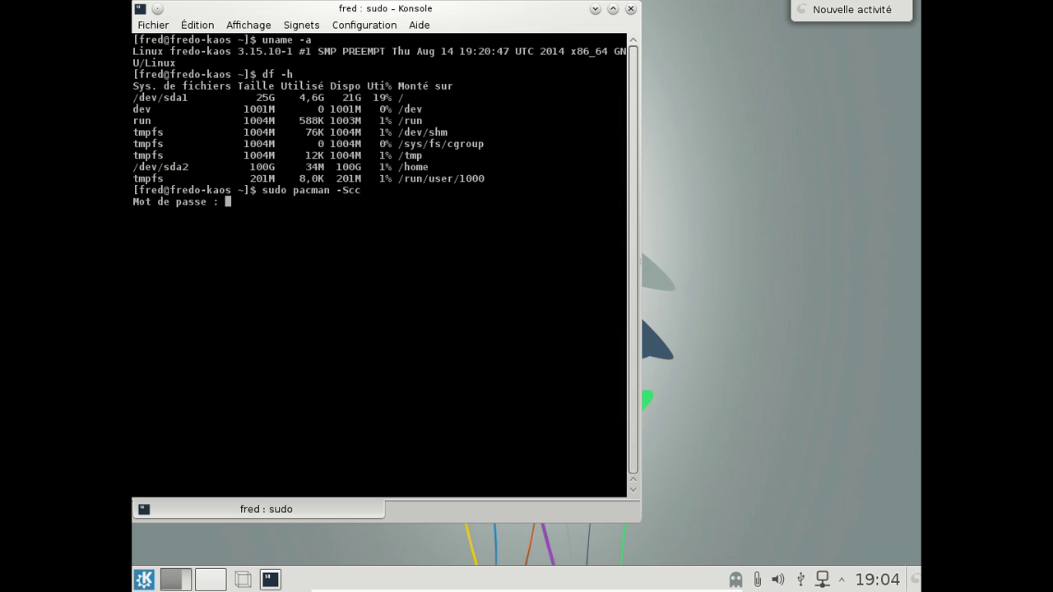
{"action": "key", "text": "Return"}
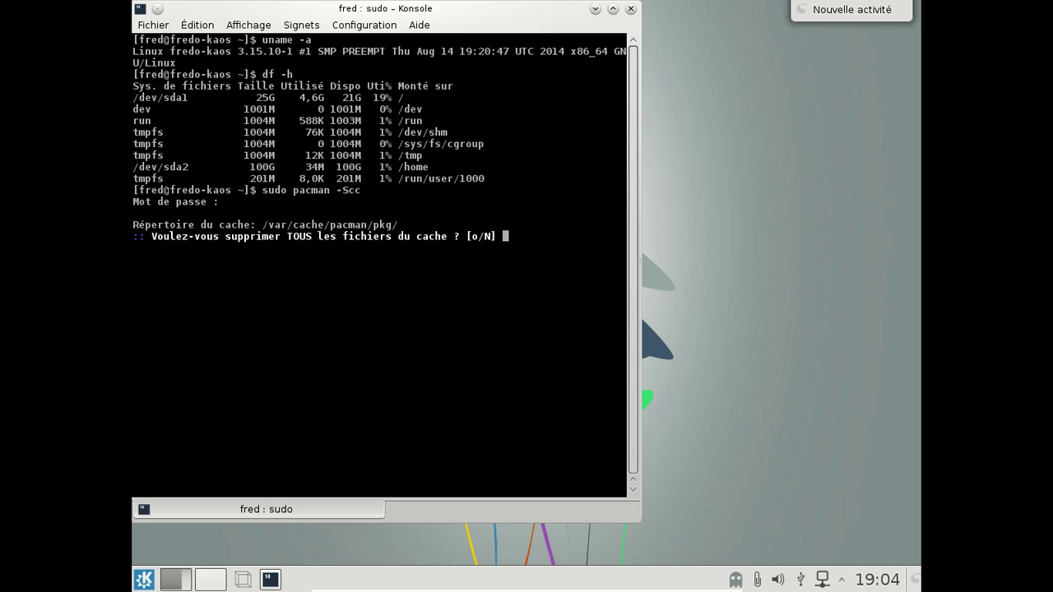
{"action": "type", "text": "o"}
{"action": "key", "text": "Return"}
{"action": "type", "text": "o"}
{"action": "key", "text": "Return"}
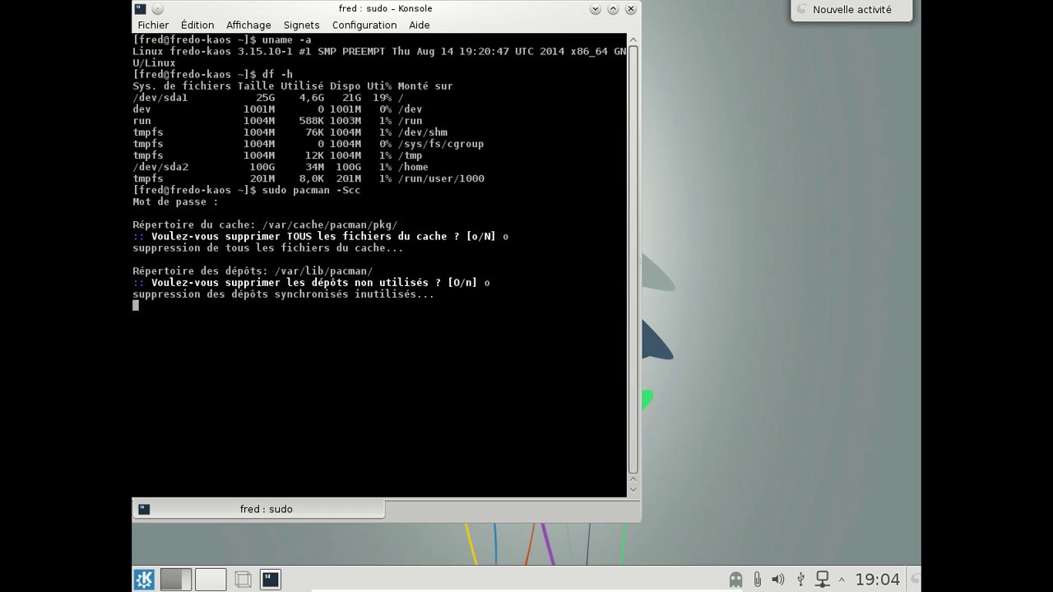
- Check disk usage again with df -h after the cache cleanup and exit the terminal
{"action": "type", "text": "df -h"}
{"action": "key", "text": "Return"}
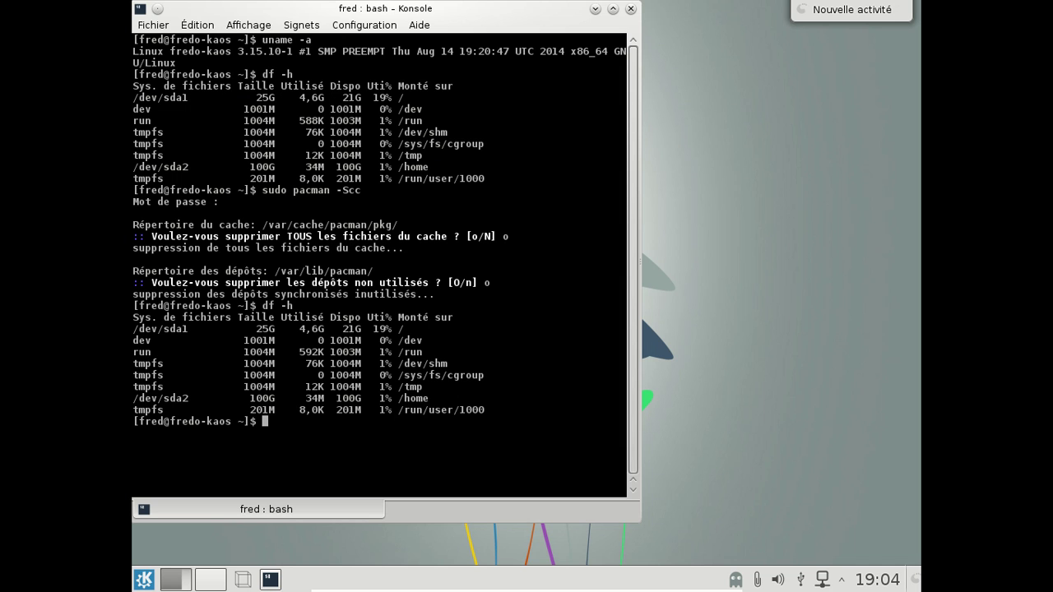
{"action": "type", "text": "exit"}
{"action": "key", "text": "Return"}
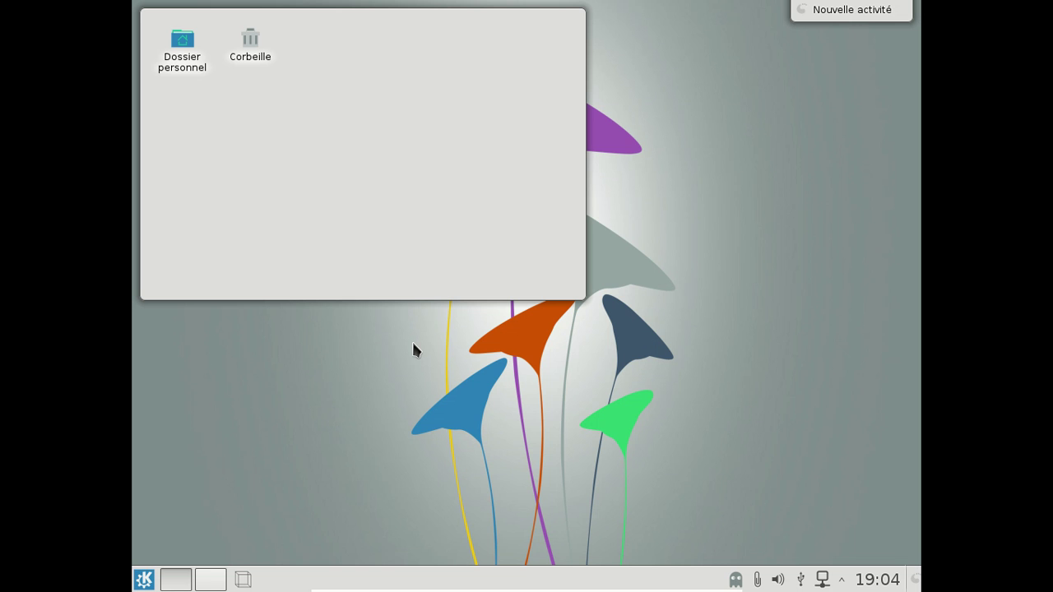
- Open the personal folder in Dolphin, move the window toward the desktop's centre to examine its contents, and close it
{"action": "left_click", "coordinate": [182, 44]}
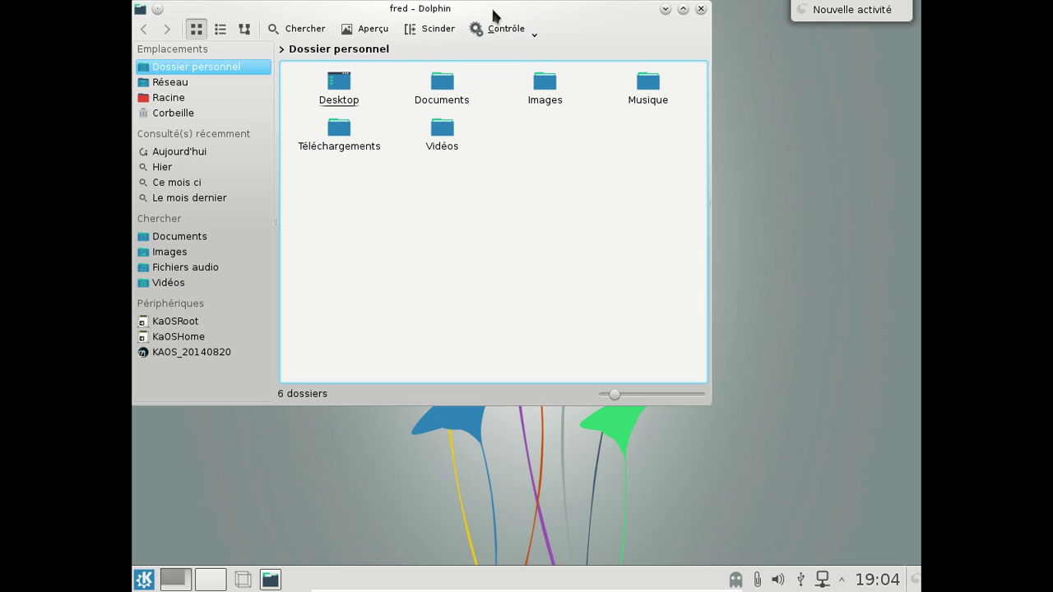
{"action": "left_click_drag", "start_coordinate": [494, 14], "coordinate": [581, 58]}
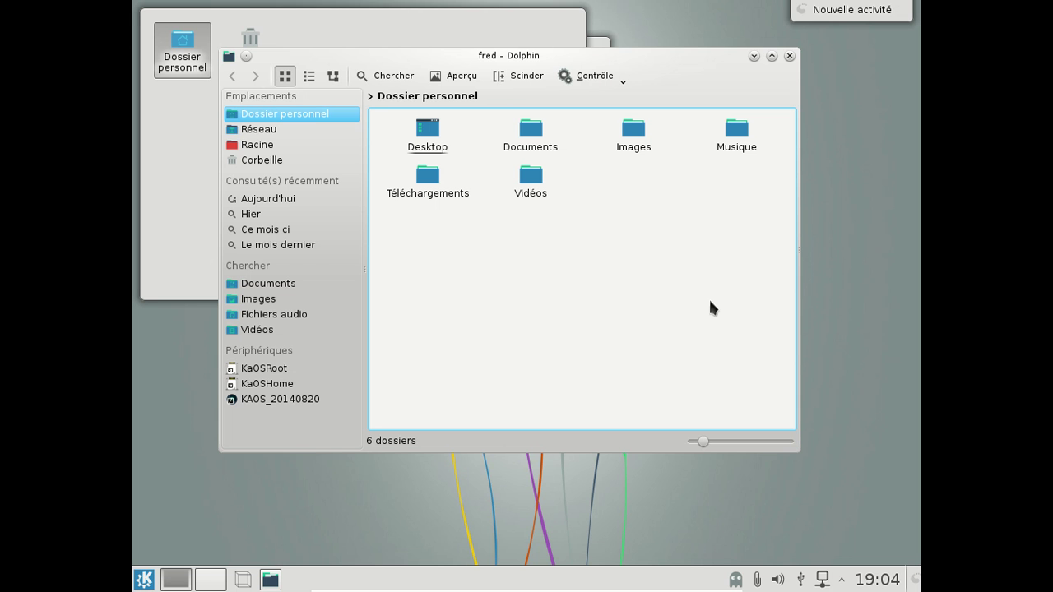
{"action": "left_click", "coordinate": [790, 56]}
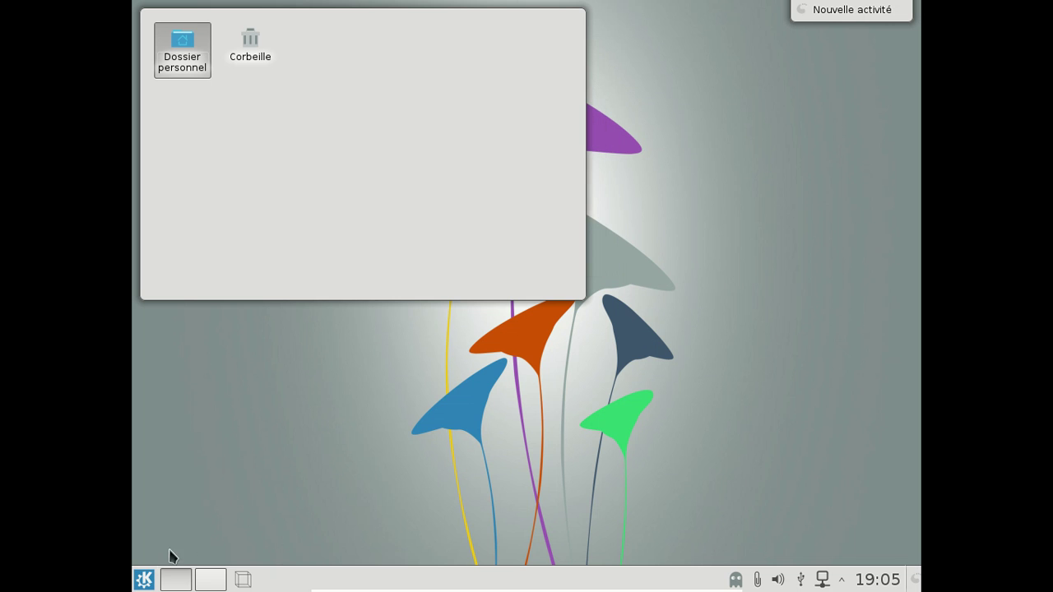
- Open the system settings and browse the workspace appearance pages for window decorations, splash screen and desktop theme
{"action": "left_click", "coordinate": [146, 577]}
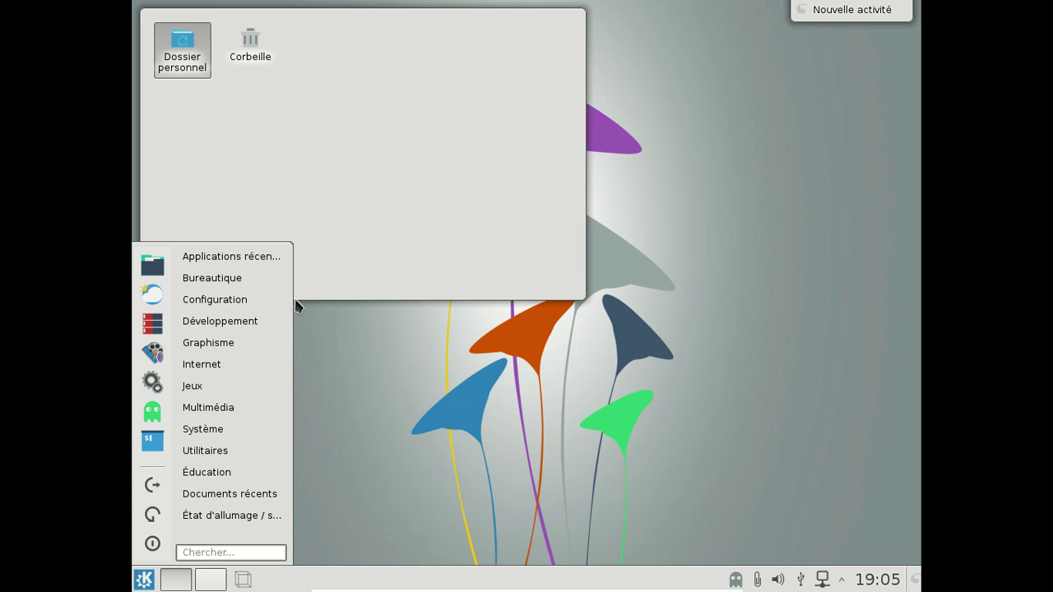
{"action": "mouse_move", "coordinate": [246, 310]}
{"action": "left_click", "coordinate": [349, 301]}
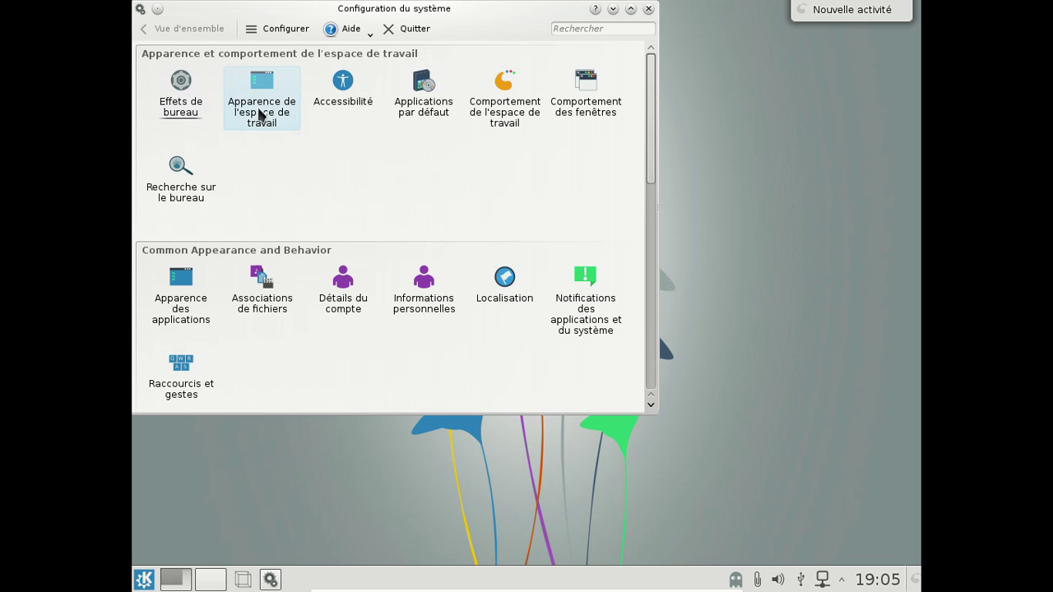
{"action": "left_click", "coordinate": [260, 114]}
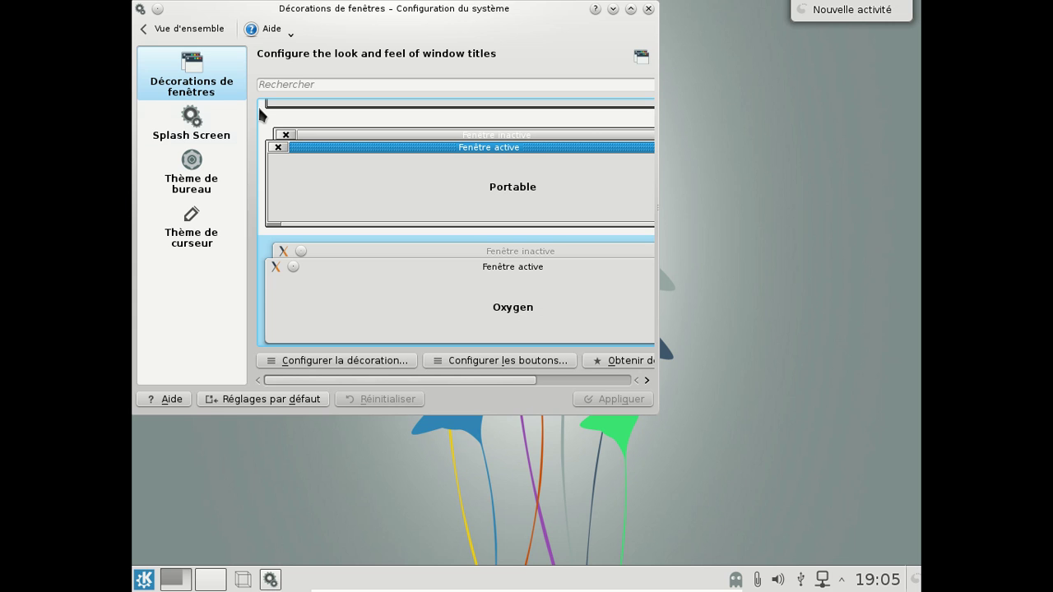
{"action": "left_click", "coordinate": [193, 122]}
{"action": "left_click", "coordinate": [198, 192]}
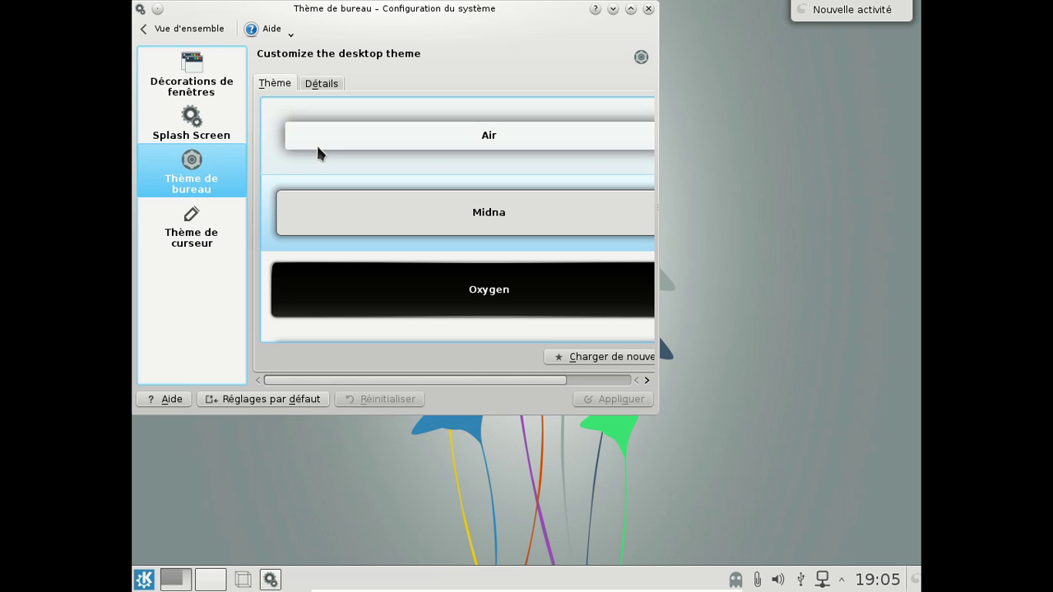
- Examine the detailed element list of the Midna desktop theme down to its icons and close the system settings
{"action": "left_click", "coordinate": [311, 83]}
{"action": "left_click", "coordinate": [469, 272]}
{"action": "scroll", "coordinate": [464, 275], "scroll_direction": "down", "scroll_amount": 1}
{"action": "scroll", "coordinate": [465, 275], "scroll_direction": "up", "scroll_amount": 1}
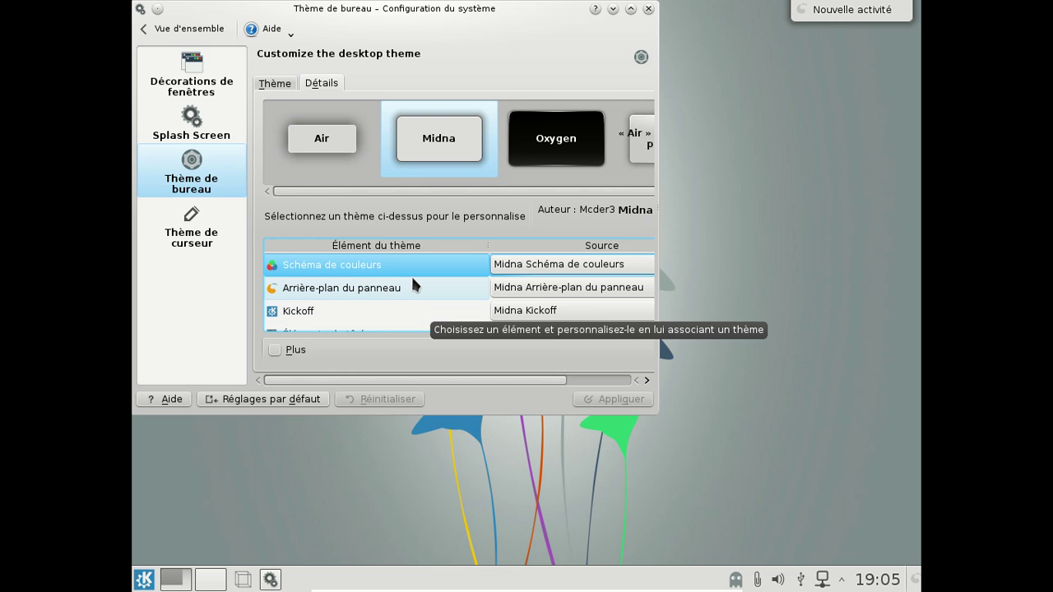
{"action": "scroll", "coordinate": [411, 280], "scroll_direction": "down", "scroll_amount": 1}
{"action": "scroll", "coordinate": [411, 282], "scroll_direction": "down", "scroll_amount": 4}
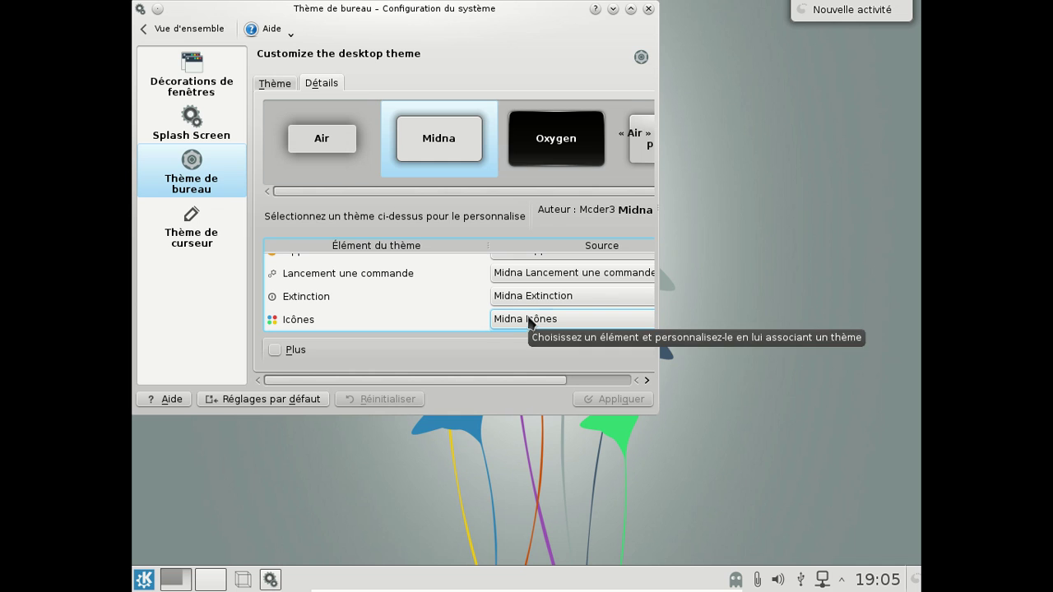
{"action": "left_click", "coordinate": [648, 10]}
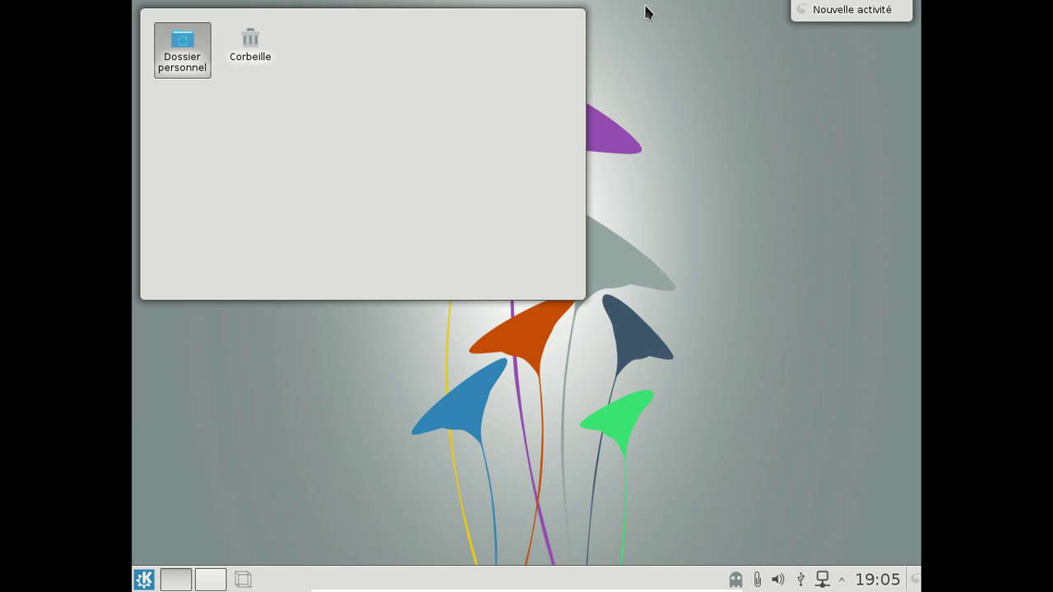
- Launch Calligra Words from the office applications and create a document from the blank template
{"action": "left_click", "coordinate": [148, 579]}
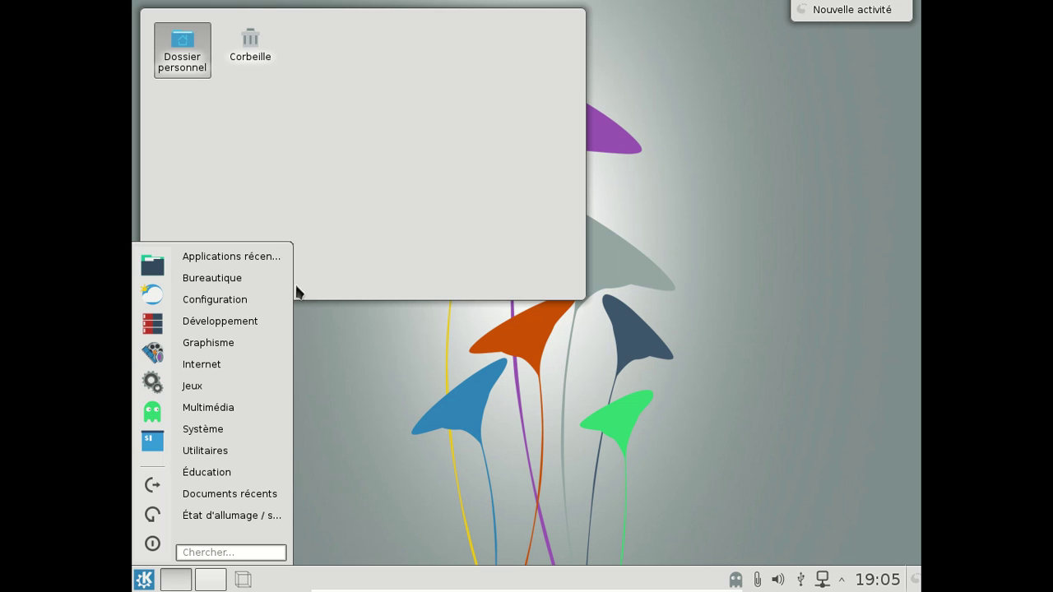
{"action": "mouse_move", "coordinate": [272, 285]}
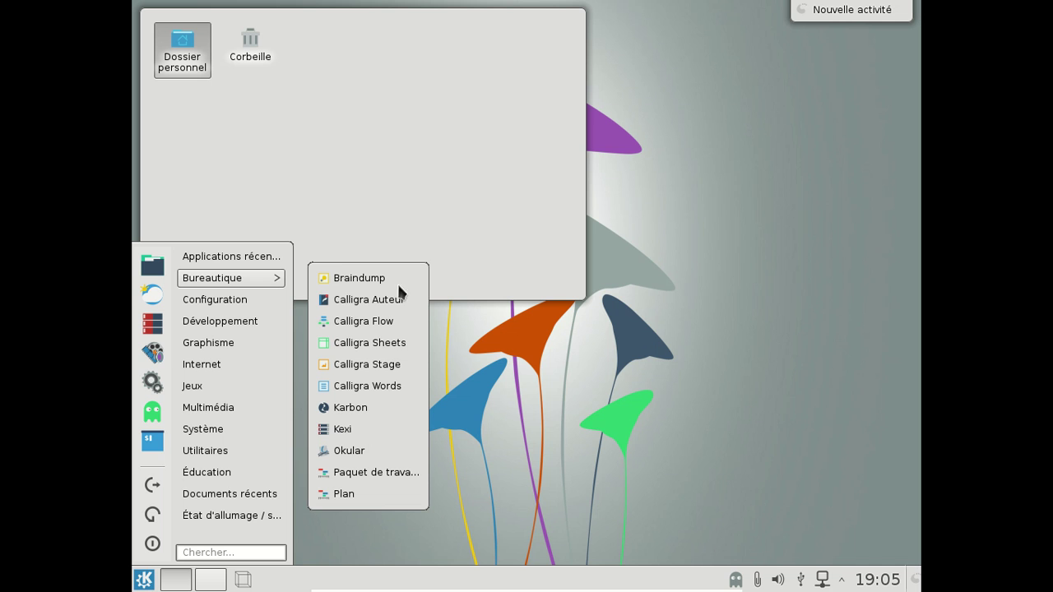
{"action": "left_click", "coordinate": [395, 386]}
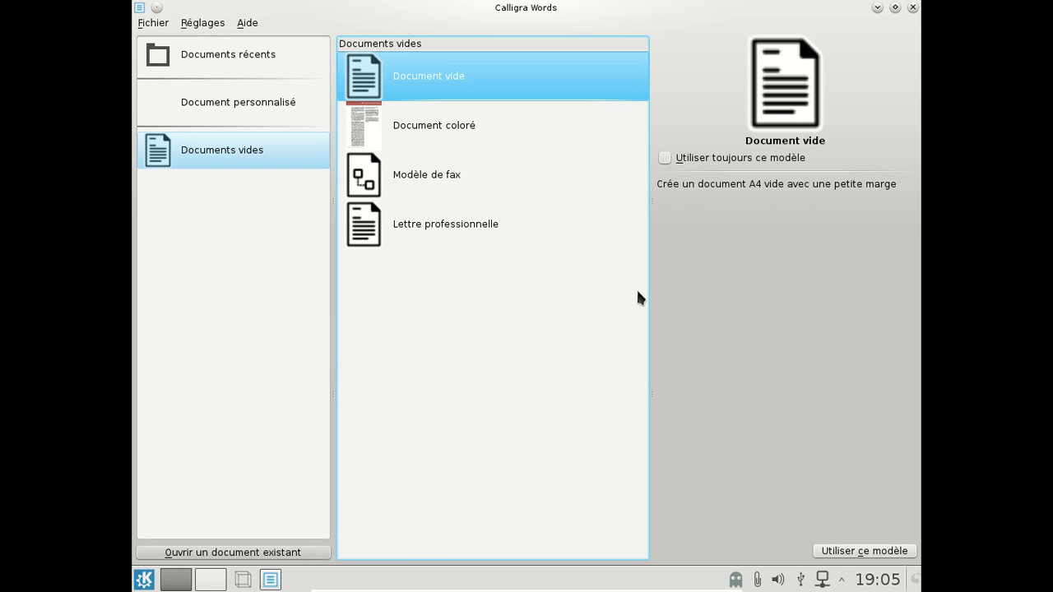
{"action": "left_click", "coordinate": [860, 551]}
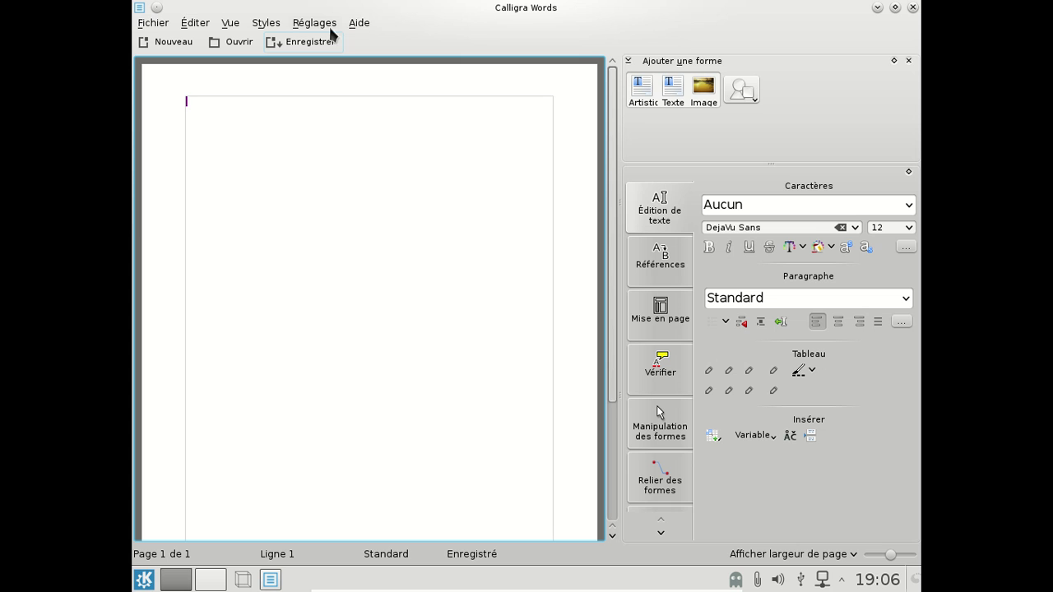
- View the version information of Calligra Words and close the dialog
{"action": "left_click", "coordinate": [359, 22]}
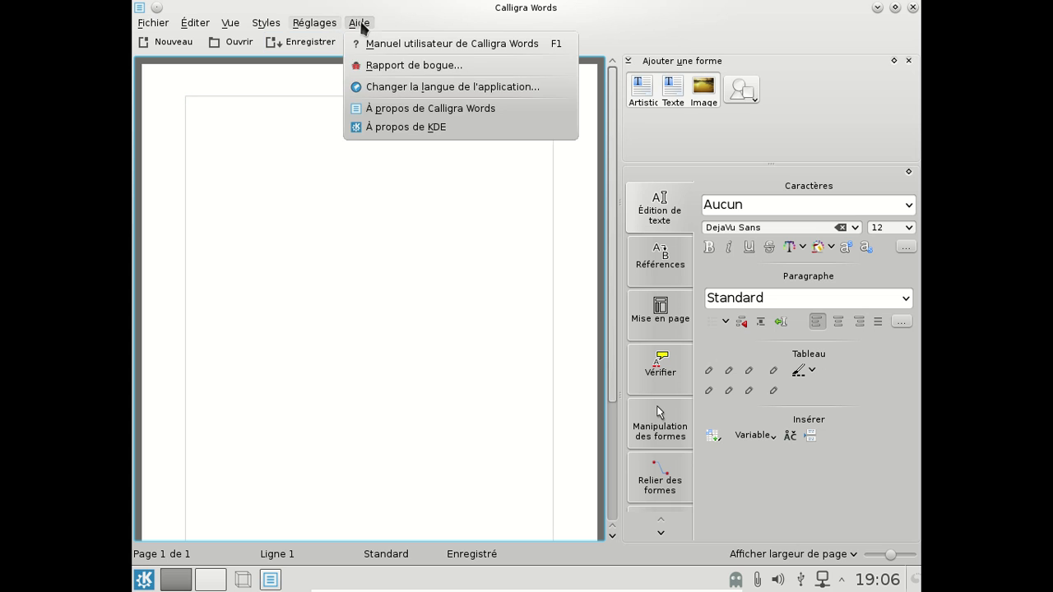
{"action": "left_click", "coordinate": [390, 115]}
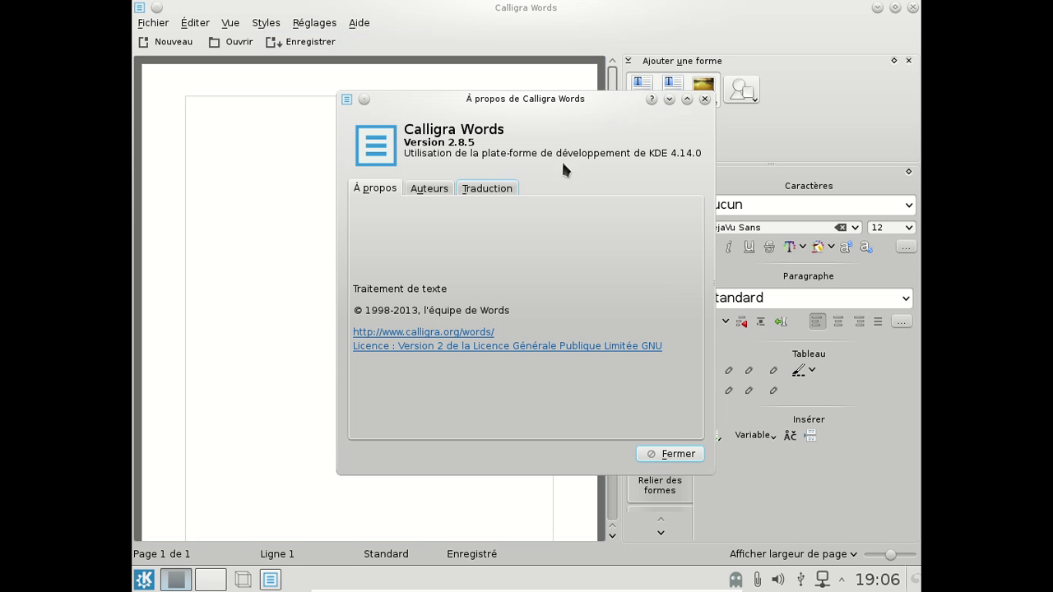
{"action": "left_click", "coordinate": [705, 99]}
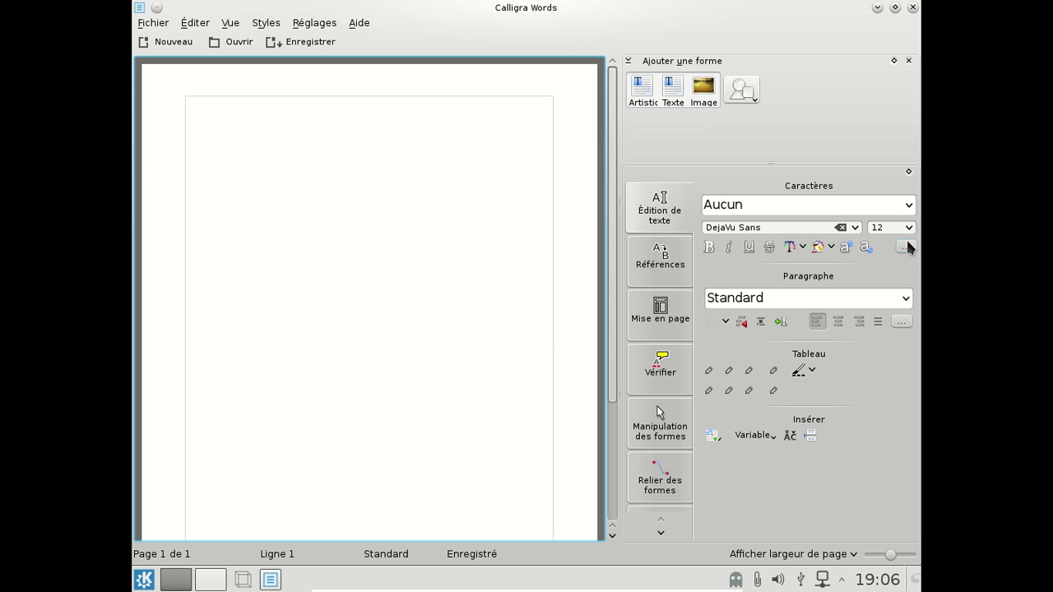
- Browse the references, page layout, review, shape handling and shape connection tools in Calligra Words, and close the program
{"action": "left_click", "coordinate": [655, 260]}
{"action": "left_click", "coordinate": [649, 311]}
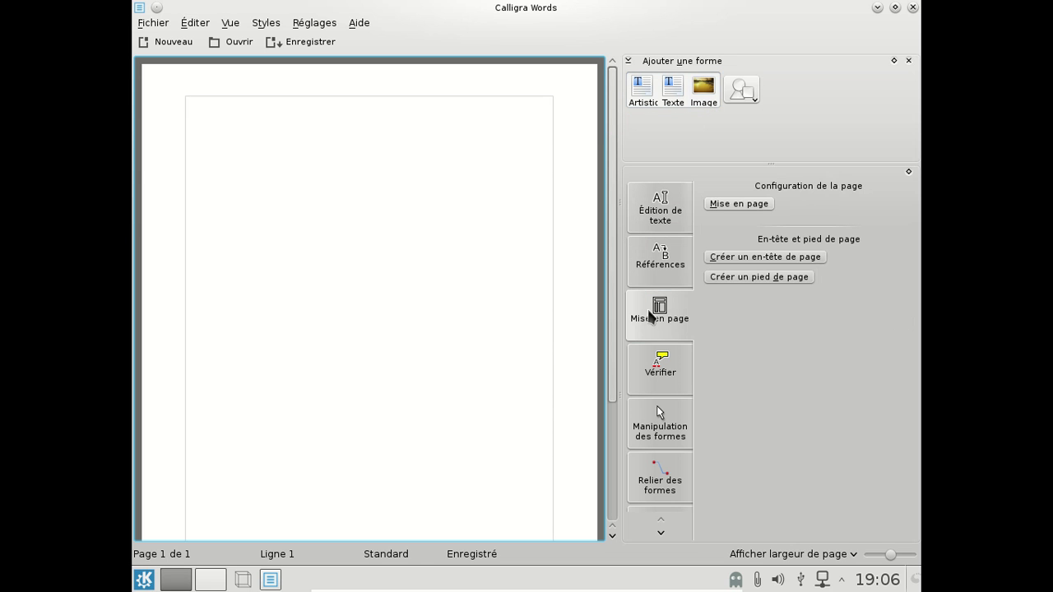
{"action": "left_click", "coordinate": [666, 375]}
{"action": "left_click", "coordinate": [671, 416]}
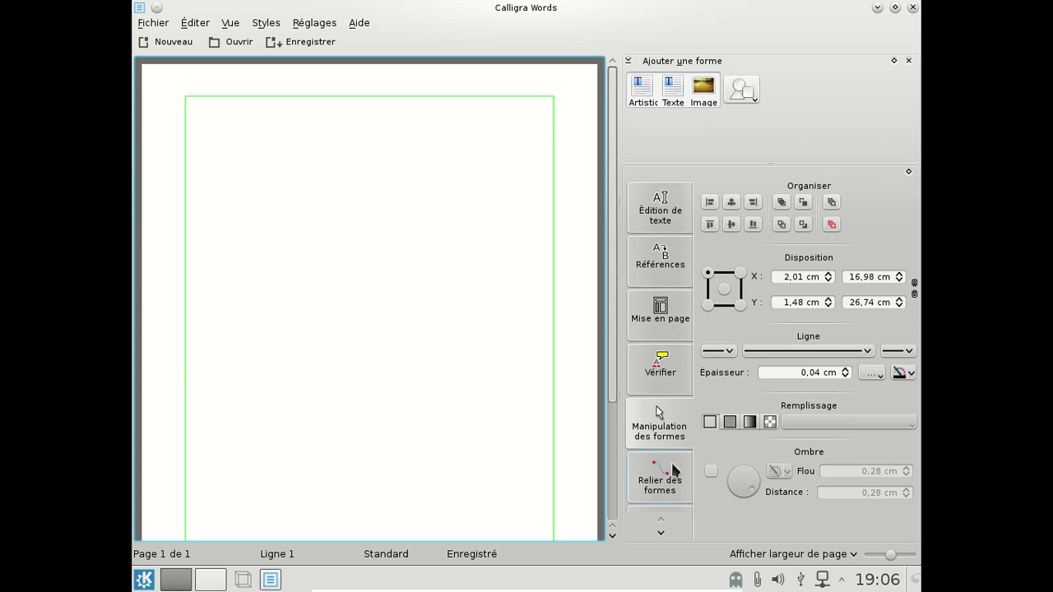
{"action": "left_click", "coordinate": [668, 481]}
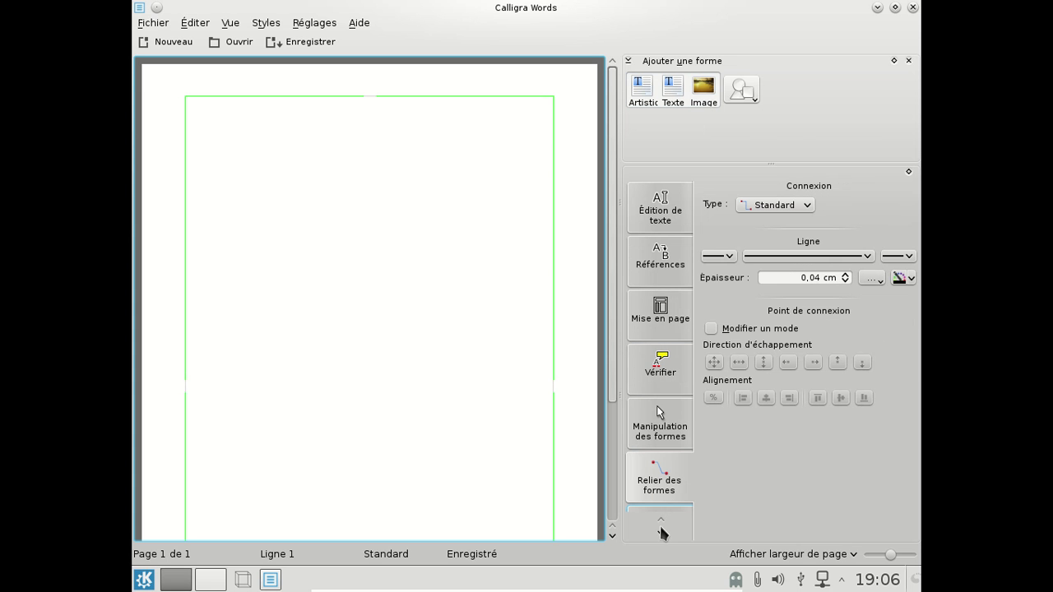
{"action": "left_click", "coordinate": [660, 531]}
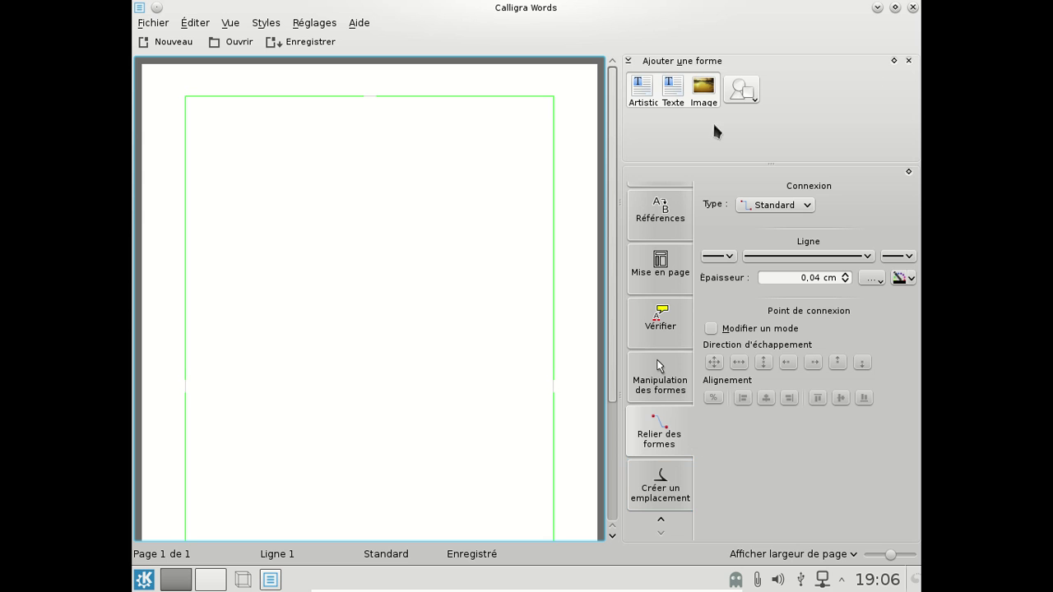
{"action": "left_click", "coordinate": [912, 7]}
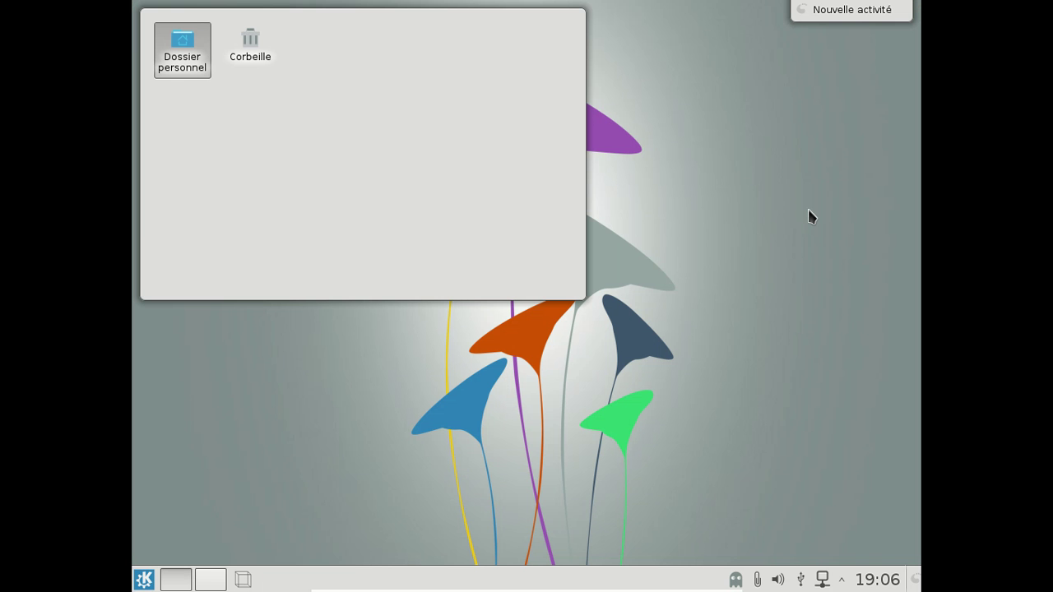
- Launch Krita from the graphics applications and dismiss its welcome screen
{"action": "left_click", "coordinate": [144, 580]}
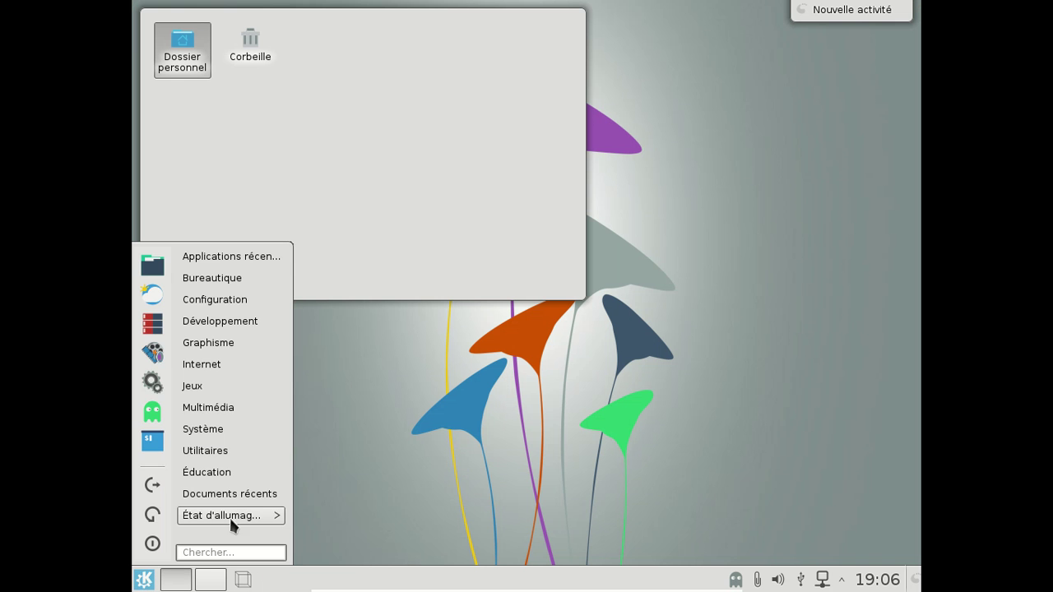
{"action": "mouse_move", "coordinate": [249, 302]}
{"action": "mouse_move", "coordinate": [247, 282]}
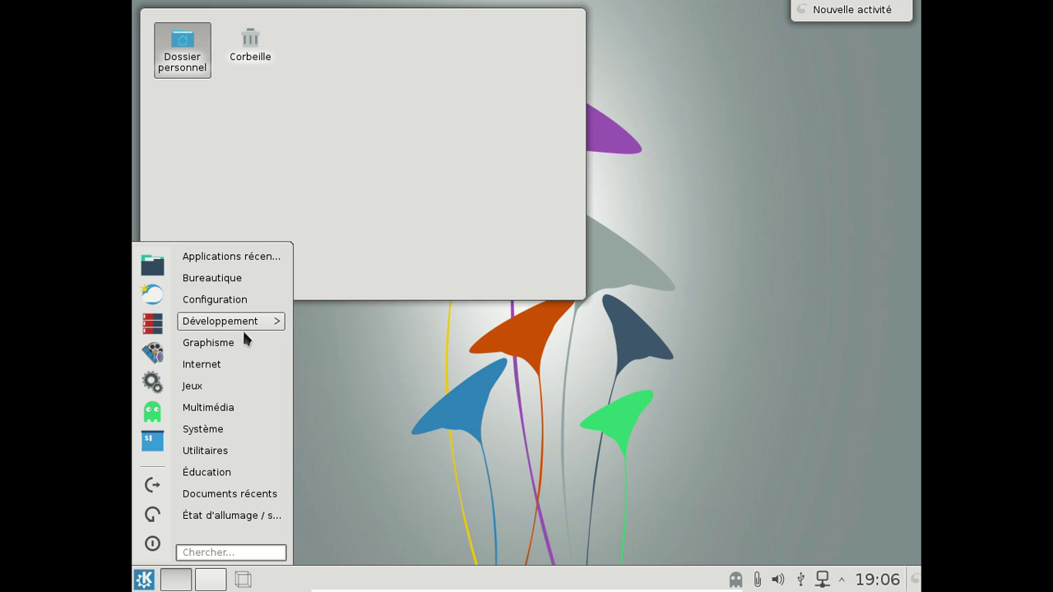
{"action": "mouse_move", "coordinate": [243, 325]}
{"action": "mouse_move", "coordinate": [244, 348]}
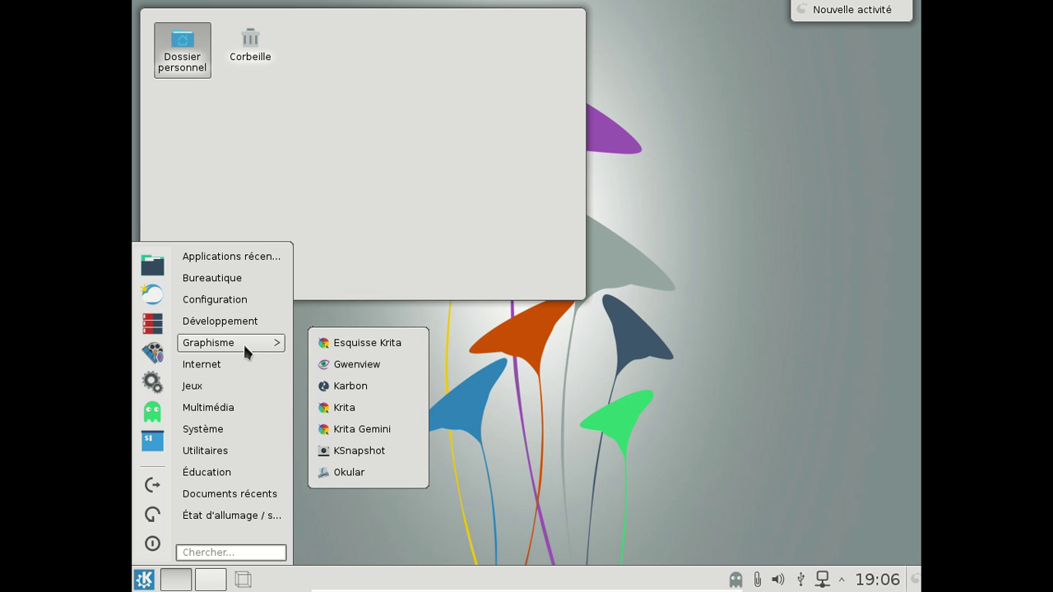
{"action": "left_click", "coordinate": [364, 407]}
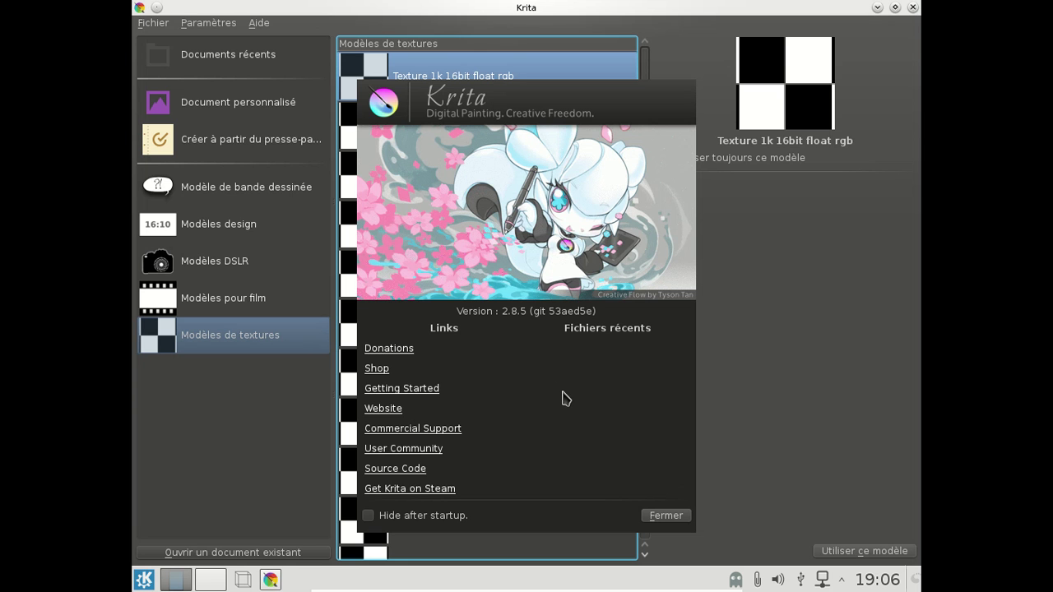
{"action": "left_click", "coordinate": [650, 515]}
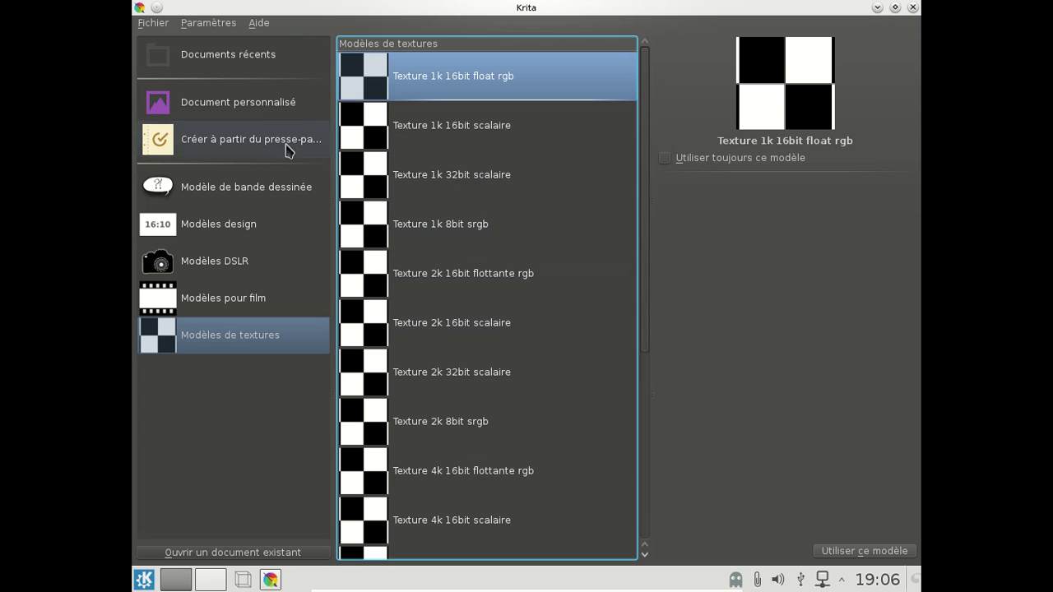
- View the version information of Krita and close the dialog
{"action": "left_click", "coordinate": [153, 25]}
{"action": "left_click", "coordinate": [811, 294]}
{"action": "left_click", "coordinate": [268, 23]}
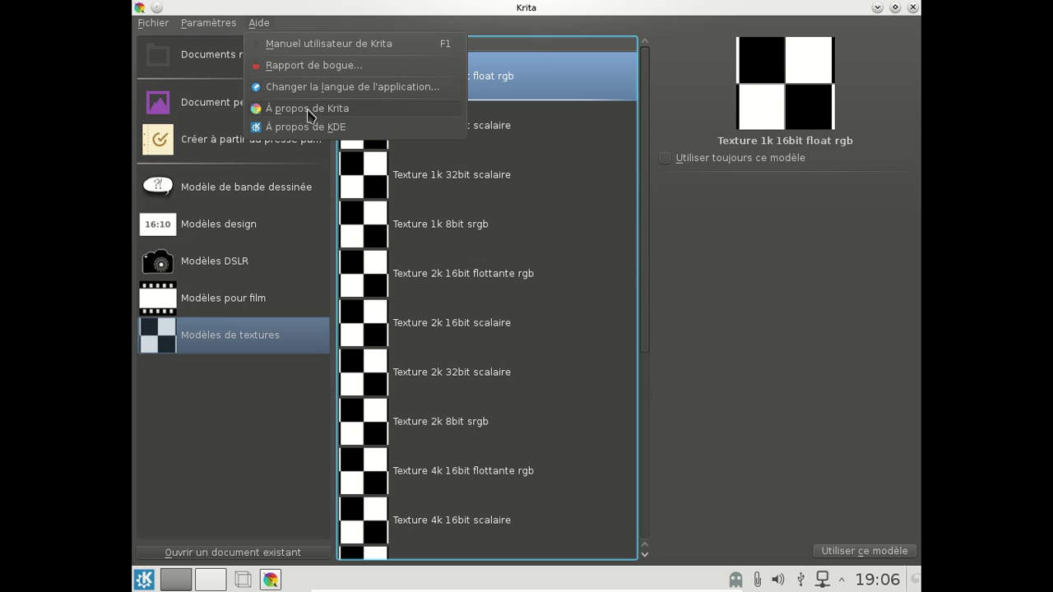
{"action": "left_click", "coordinate": [308, 111]}
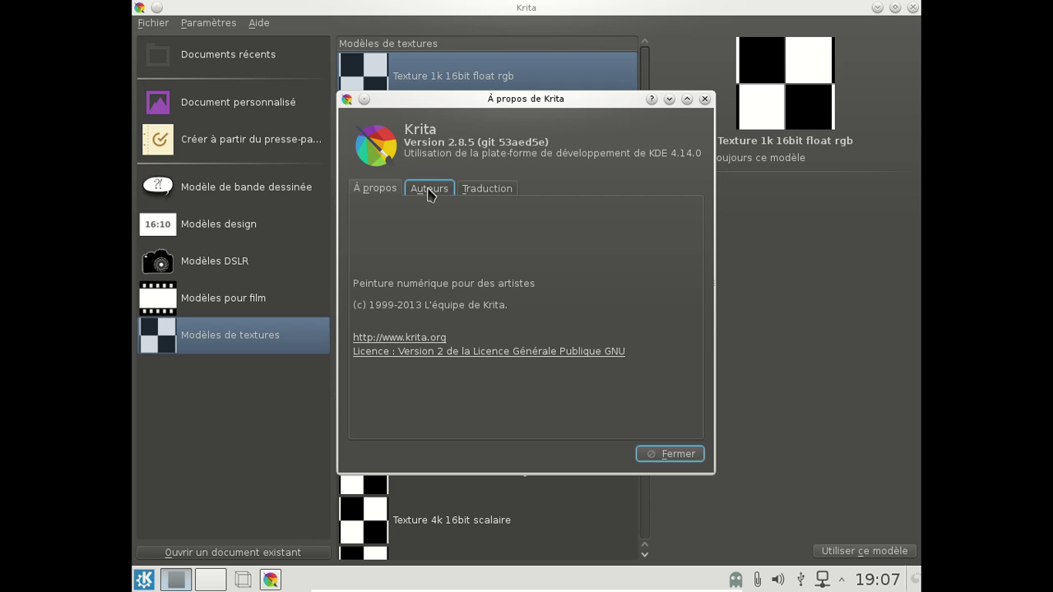
{"action": "left_click", "coordinate": [705, 100]}
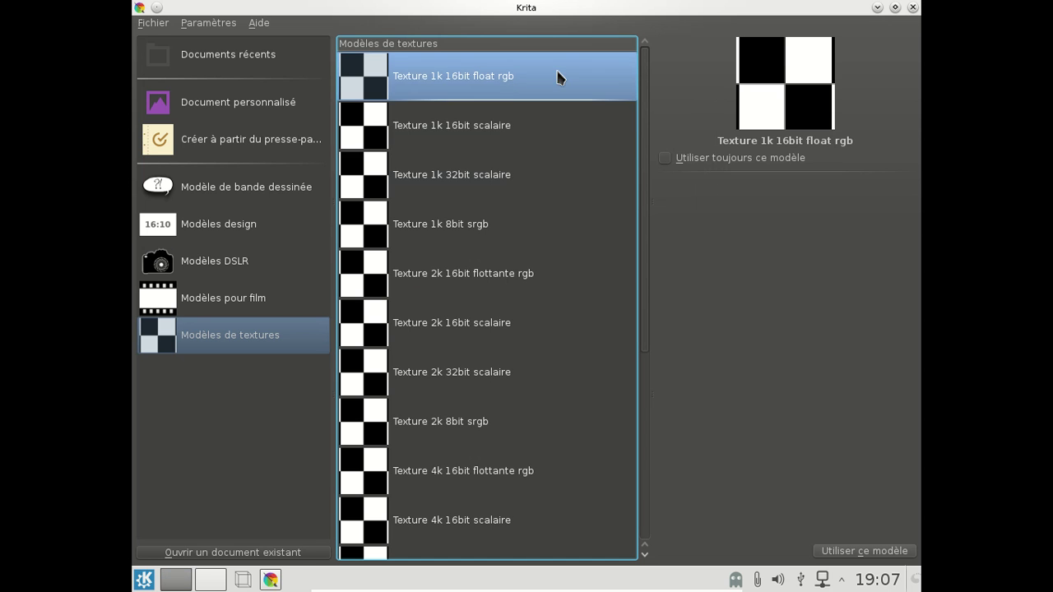
- Open a new Krita window and select the "Texture 1k 16bit scalaire" template
{"action": "left_click", "coordinate": [156, 22]}
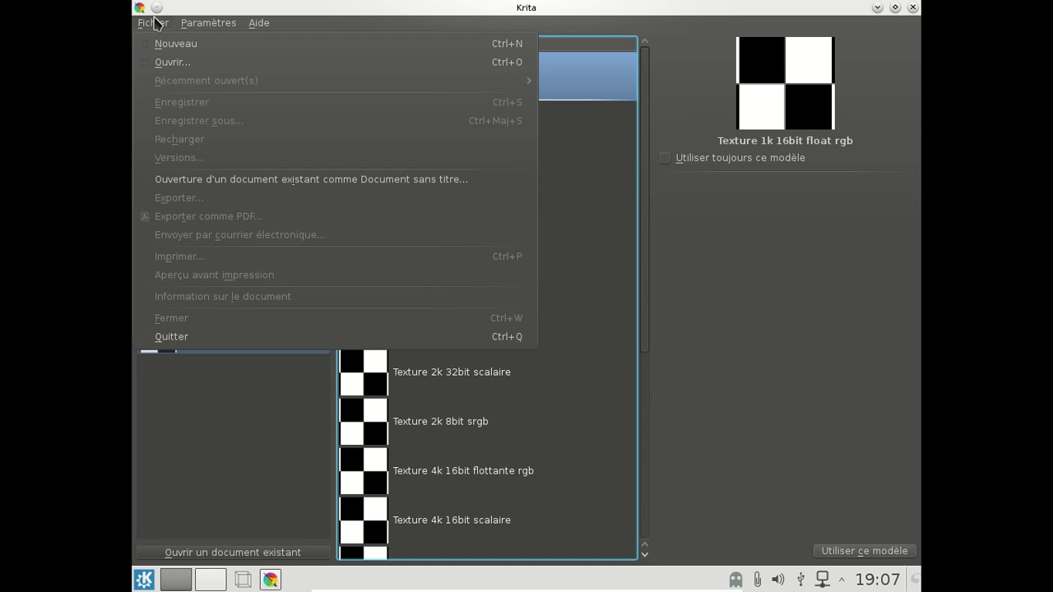
{"action": "left_click", "coordinate": [181, 47]}
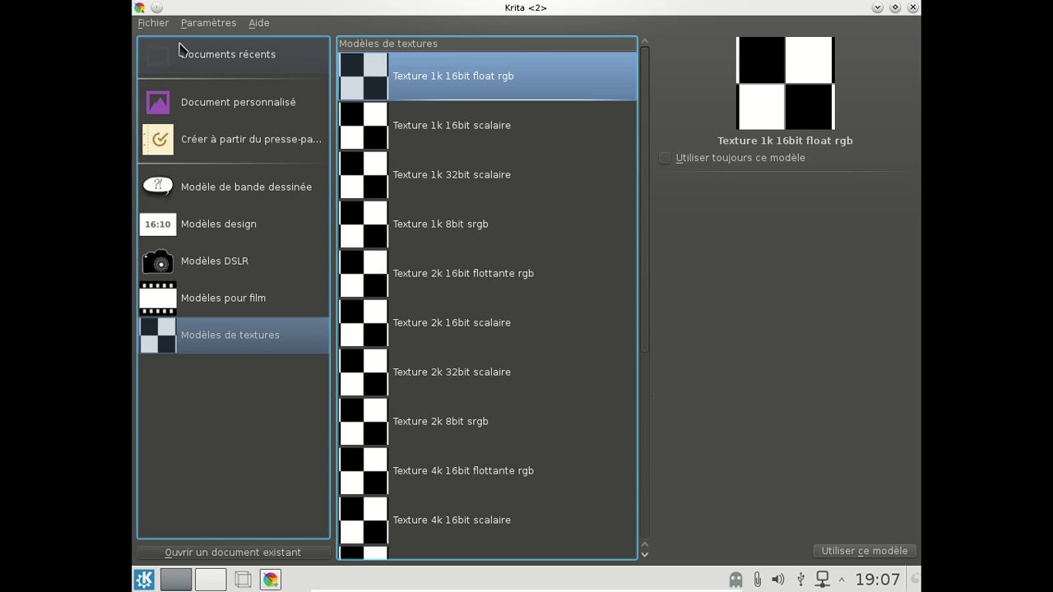
{"action": "left_click", "coordinate": [455, 145]}
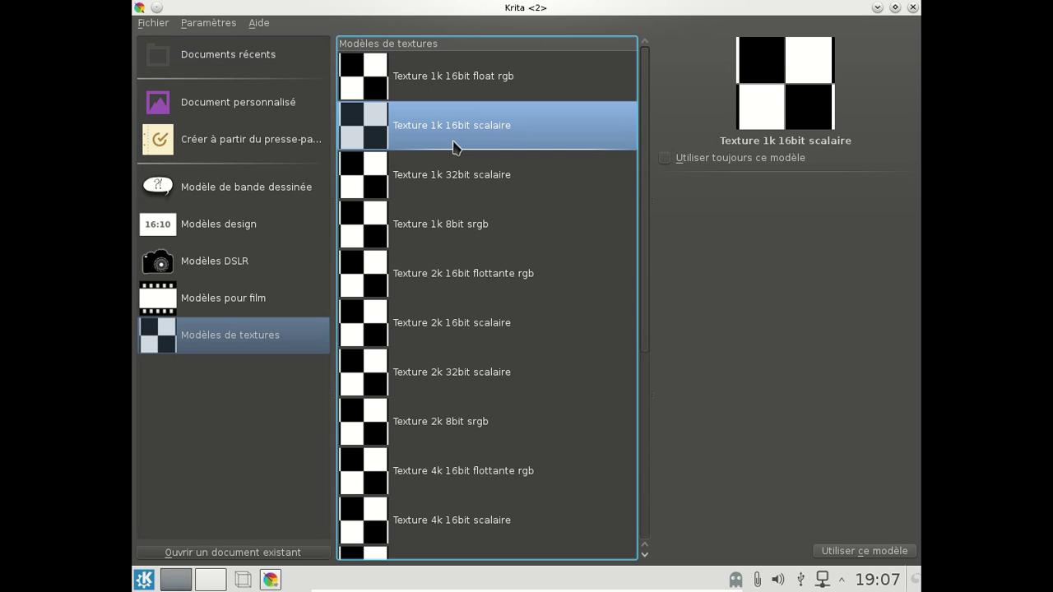
- Minimise the second Krita window and close both Krita windows
{"action": "left_click", "coordinate": [878, 9]}
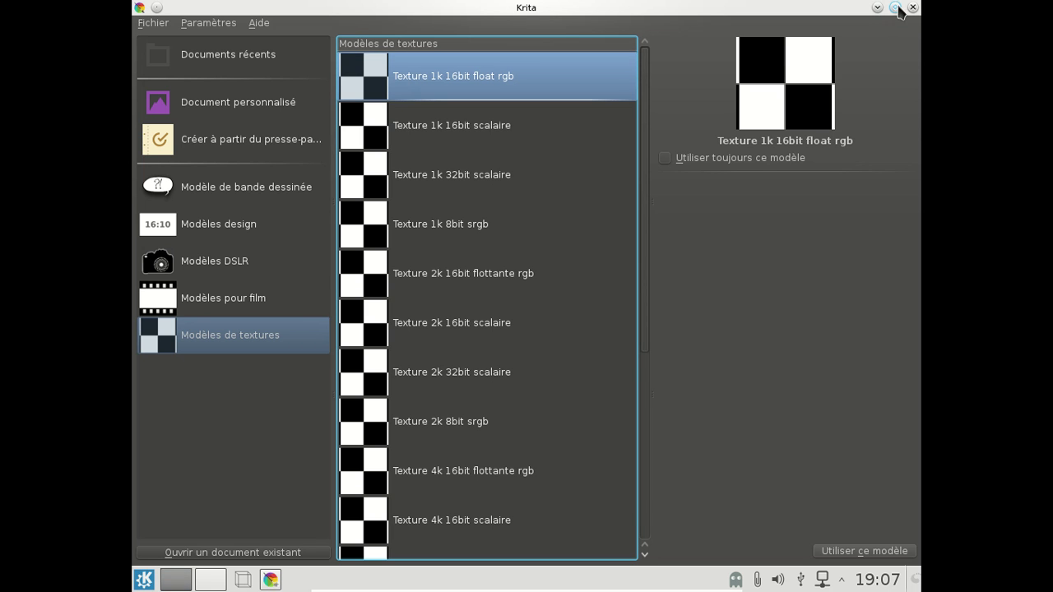
{"action": "left_click", "coordinate": [913, 8]}
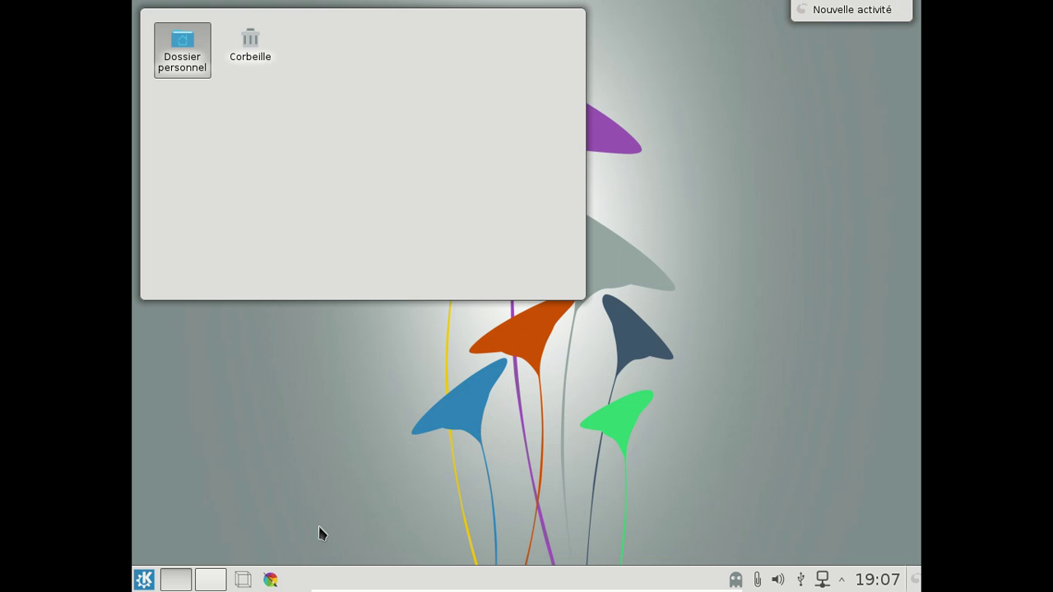
{"action": "right_click", "coordinate": [272, 580]}
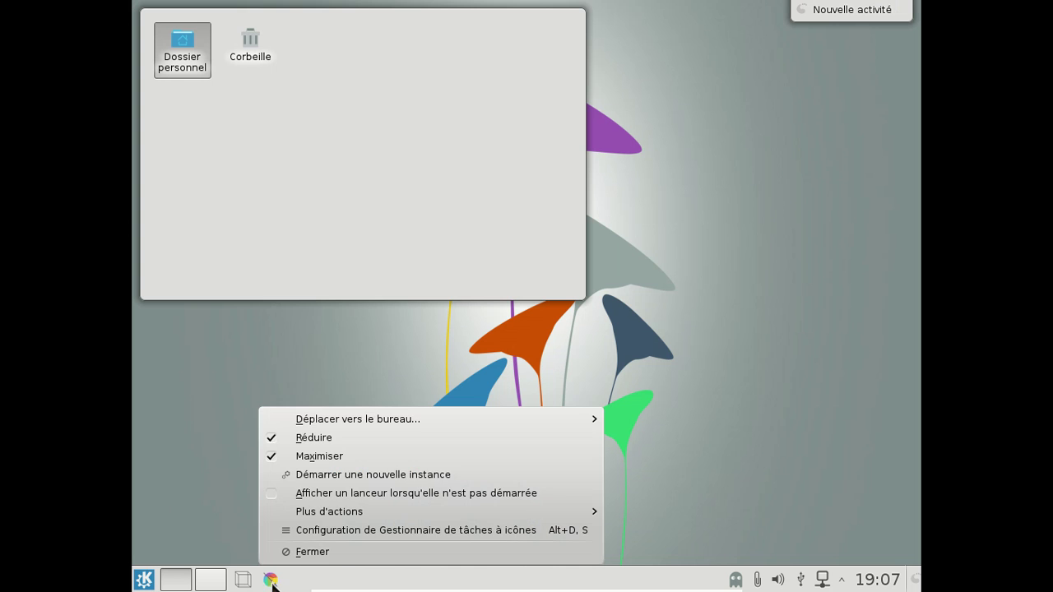
{"action": "left_click", "coordinate": [310, 554]}
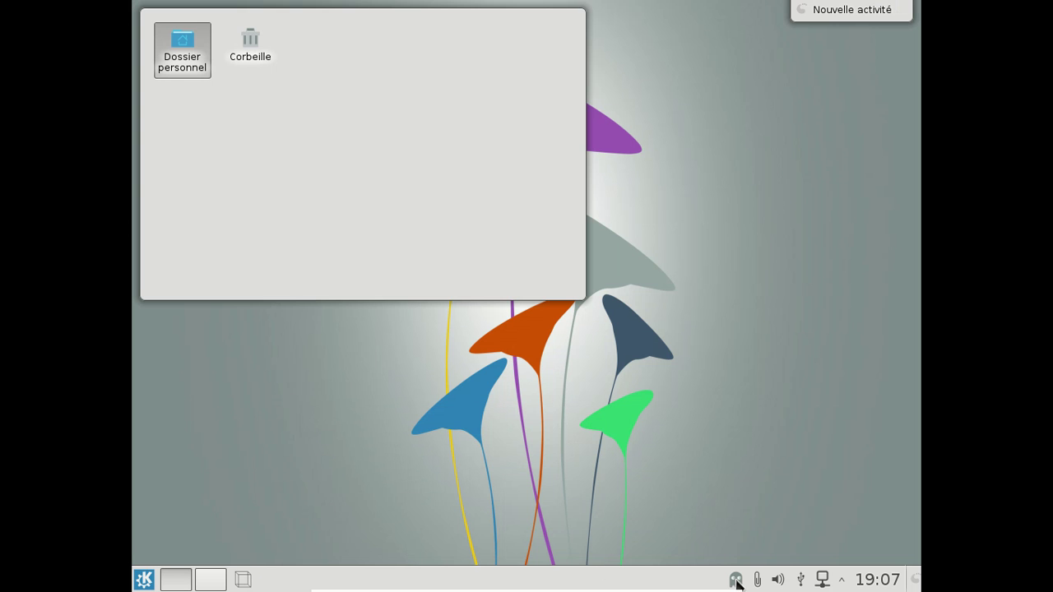
- Look through the utilities, multimedia and system applications offered in the application launcher
{"action": "left_click", "coordinate": [144, 580]}
{"action": "mouse_move", "coordinate": [201, 461]}
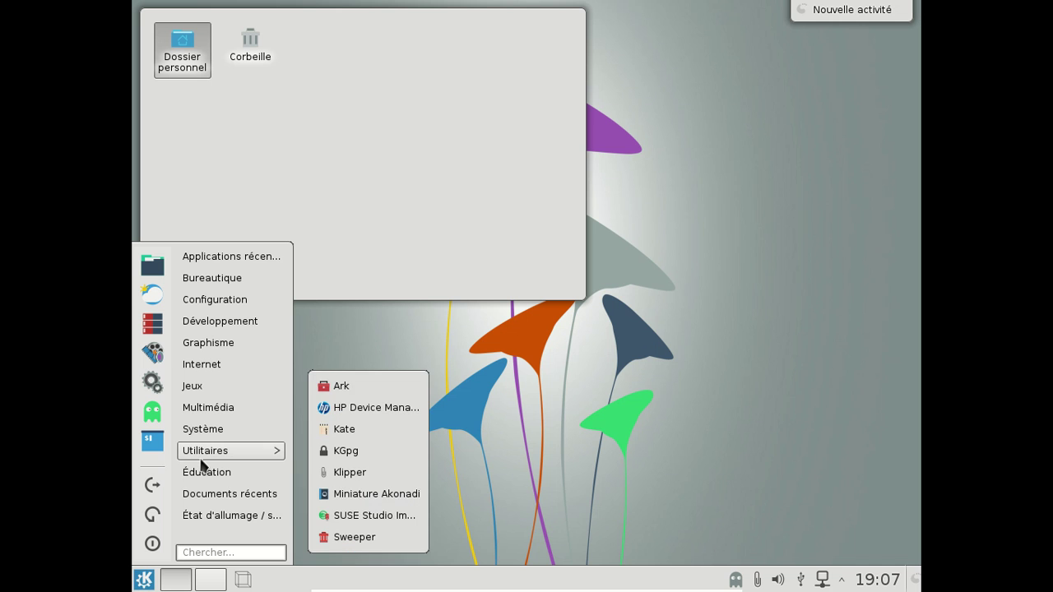
{"action": "mouse_move", "coordinate": [218, 412]}
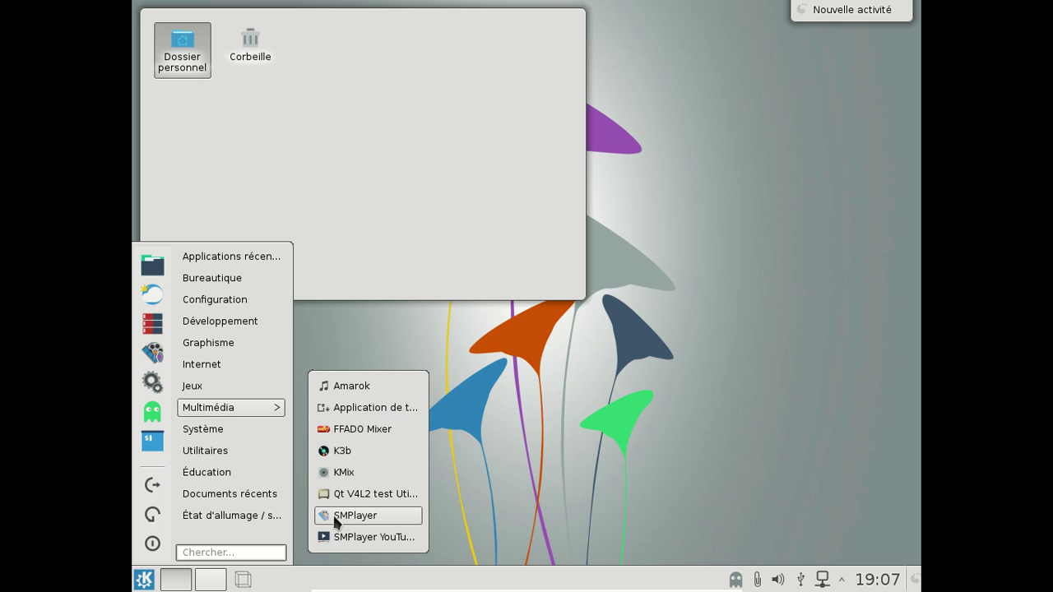
{"action": "mouse_move", "coordinate": [262, 437]}
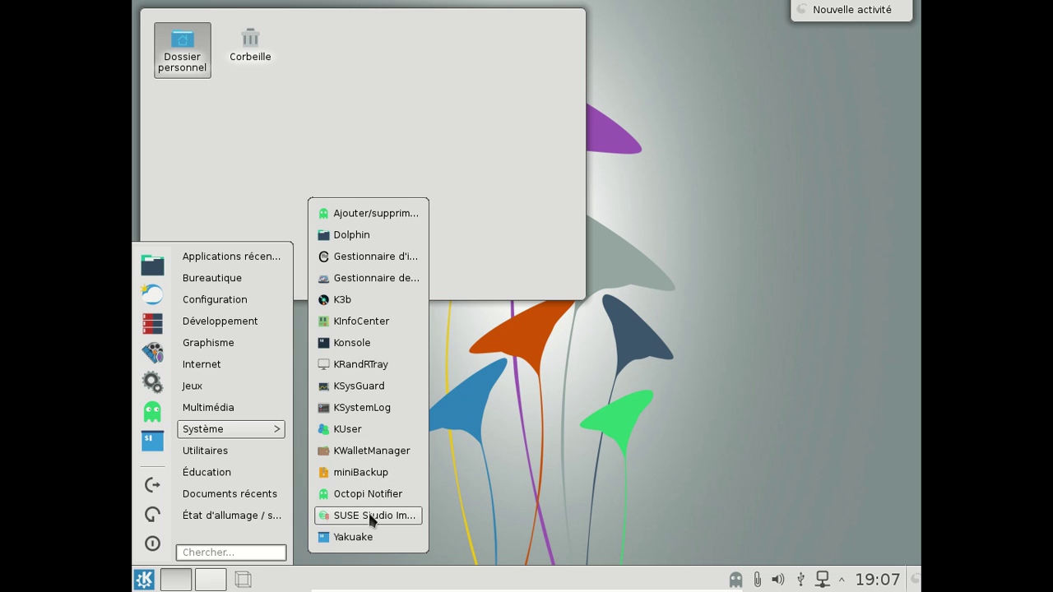
{"action": "right_click", "coordinate": [370, 302]}
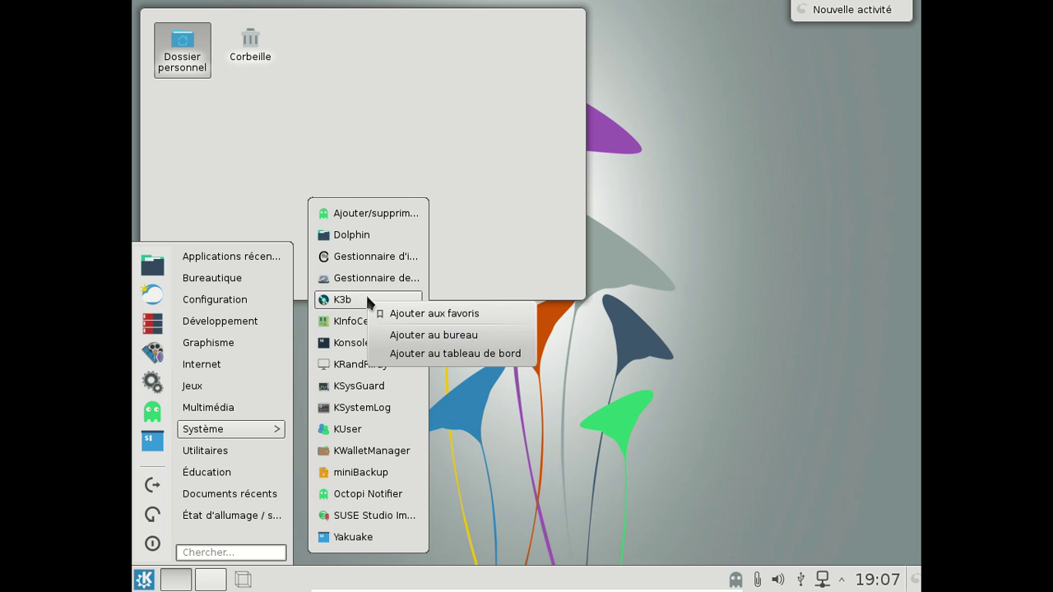
{"action": "key", "text": "Escape"}
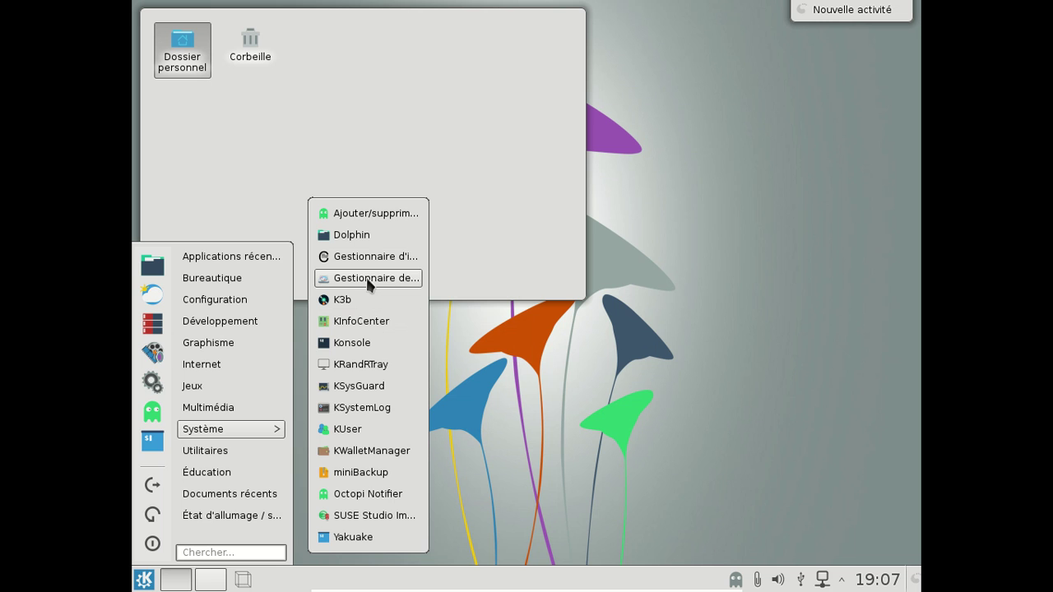
- Launch the partition manager from the system applications and authorise it with the superuser password
{"action": "left_click", "coordinate": [368, 278]}
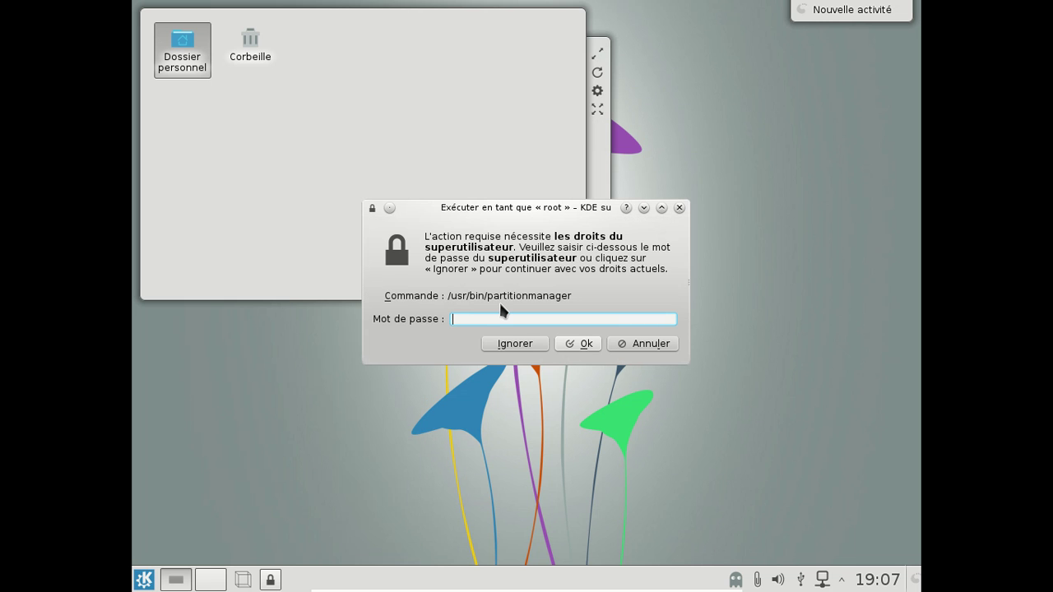
{"action": "type", "text": "********"}
{"action": "key", "text": "Return"}
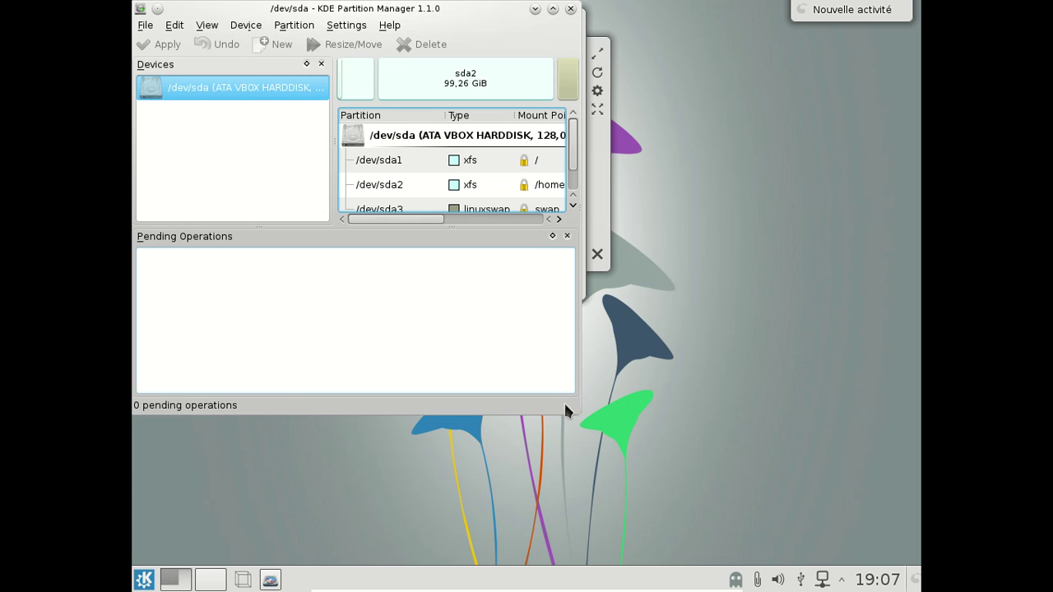
- Enlarge the partition manager window to examine the partitions of /dev/sda, and close it
{"action": "left_click_drag", "start_coordinate": [576, 411], "coordinate": [856, 483]}
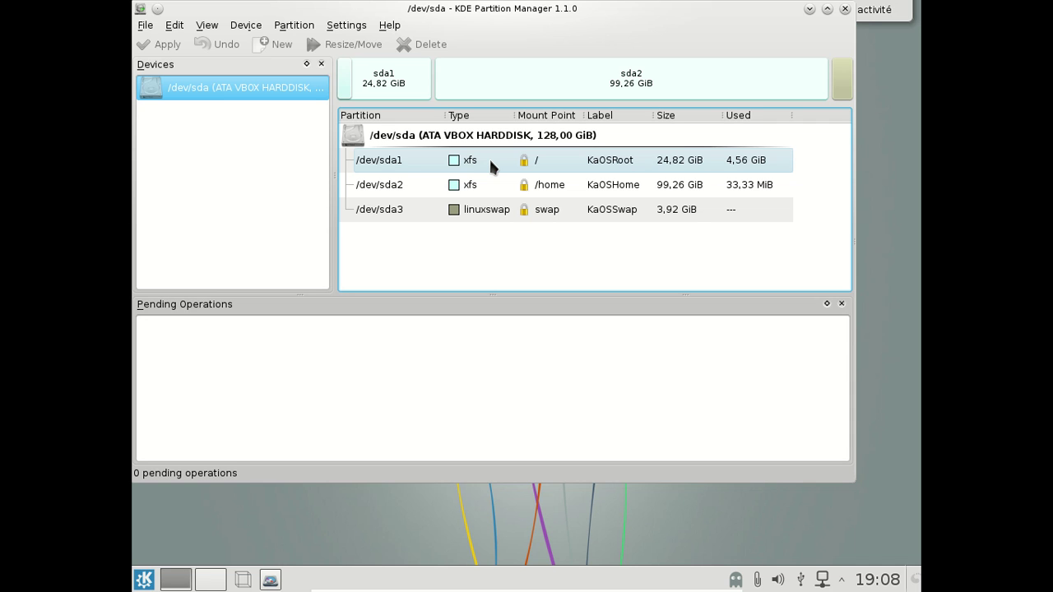
{"action": "left_click", "coordinate": [847, 12]}
- Launch the Octopi package manager from the launcher favourites and move its window toward the desktop's centre
{"action": "left_click", "coordinate": [145, 579]}
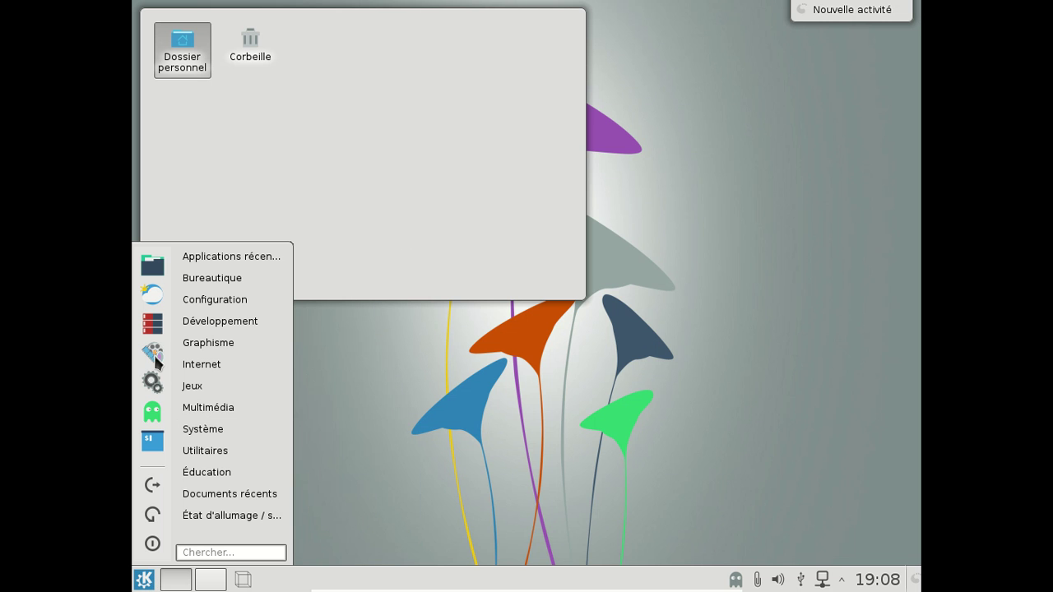
{"action": "left_click", "coordinate": [154, 409]}
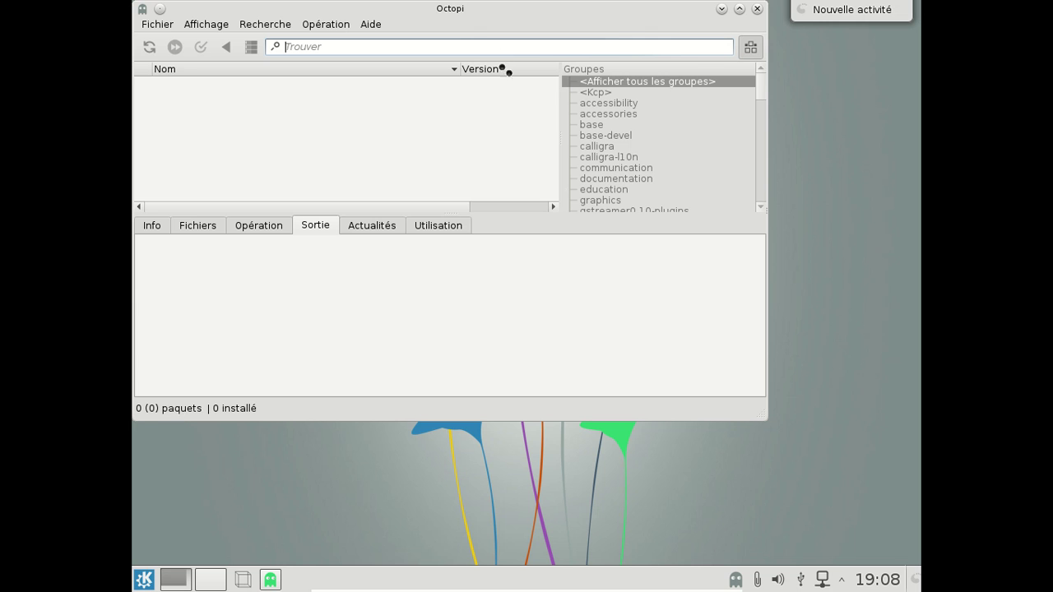
{"action": "left_click_drag", "start_coordinate": [478, 12], "coordinate": [510, 66]}
- View the version information of Octopi and close the dialog
{"action": "left_click", "coordinate": [404, 76]}
{"action": "left_click", "coordinate": [414, 111]}
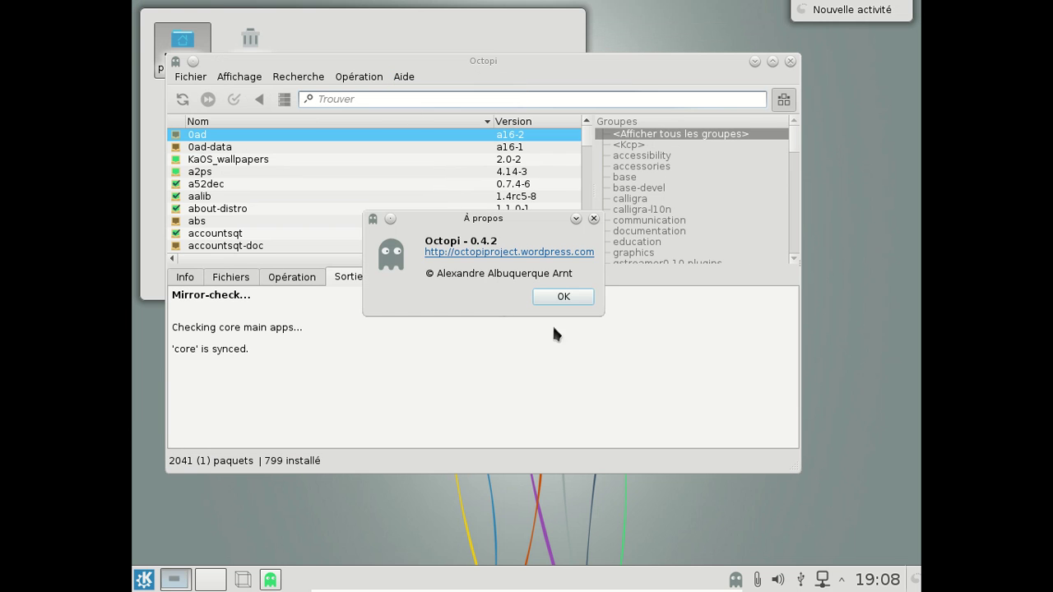
{"action": "left_click", "coordinate": [561, 298]}
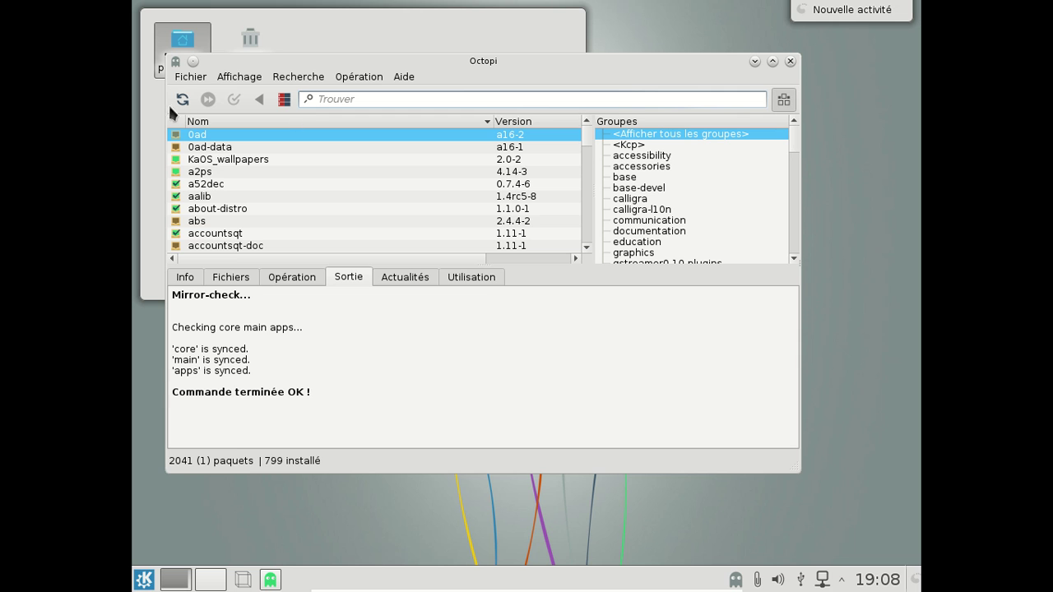
- Close Octopi, browse the launcher's application categories and launch the QupZilla browser from the Internet applications
{"action": "left_click", "coordinate": [790, 61]}
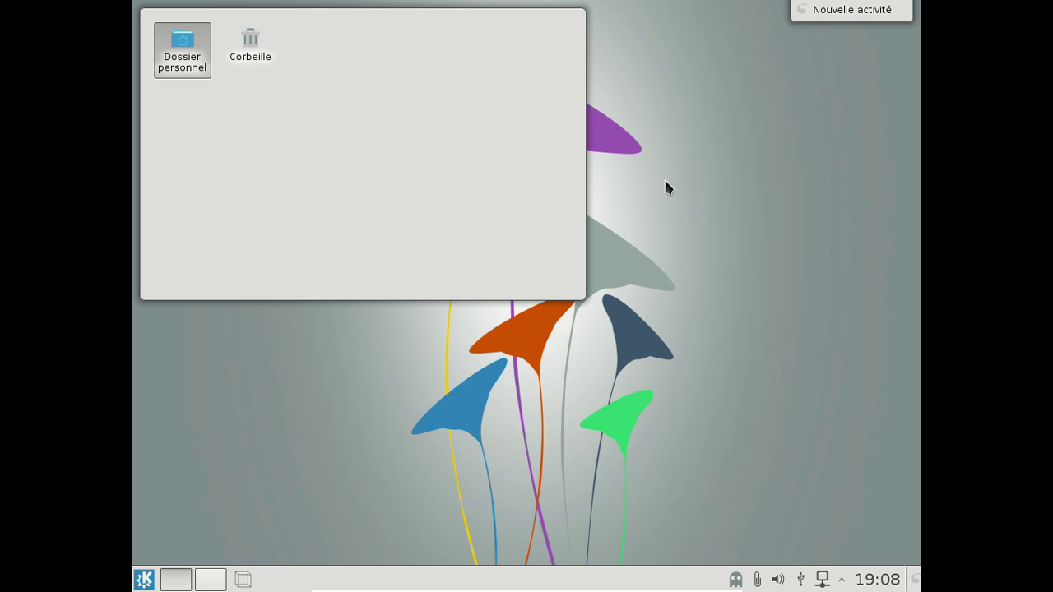
{"action": "left_click", "coordinate": [141, 577]}
{"action": "mouse_move", "coordinate": [251, 480]}
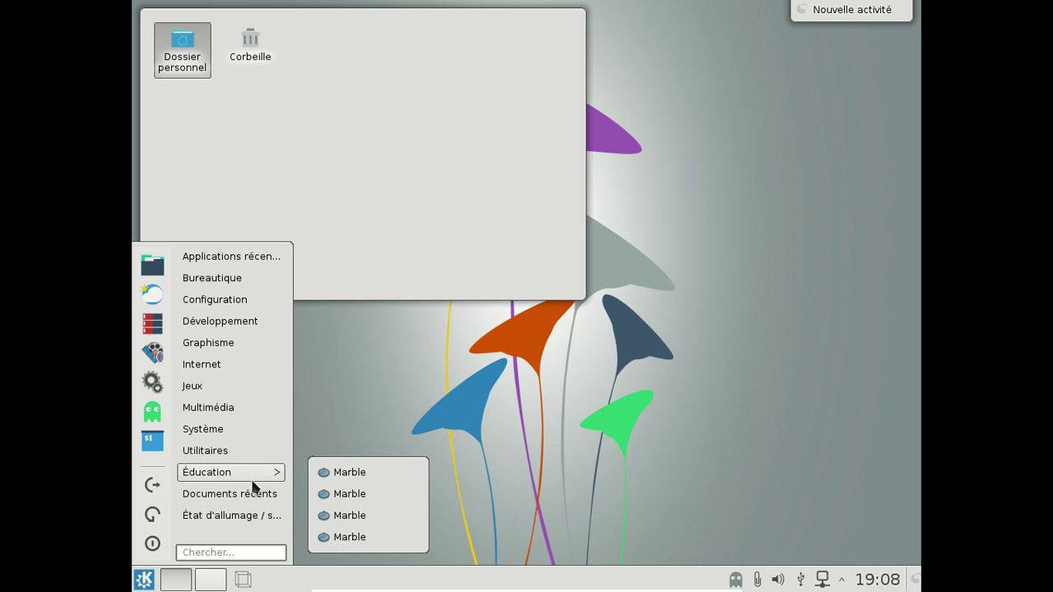
{"action": "mouse_move", "coordinate": [255, 453]}
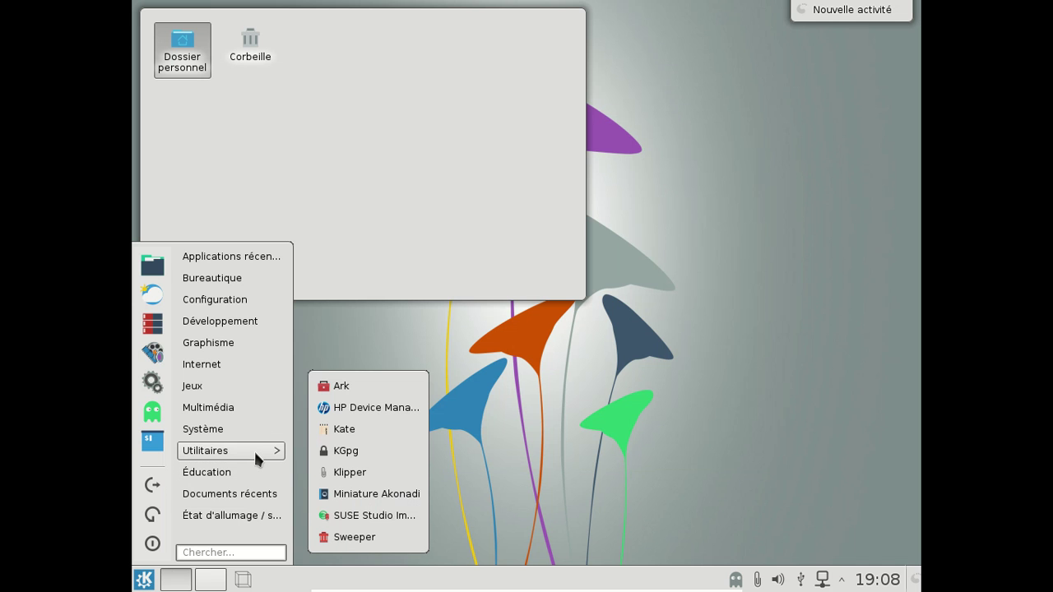
{"action": "mouse_move", "coordinate": [251, 419]}
{"action": "mouse_move", "coordinate": [245, 365]}
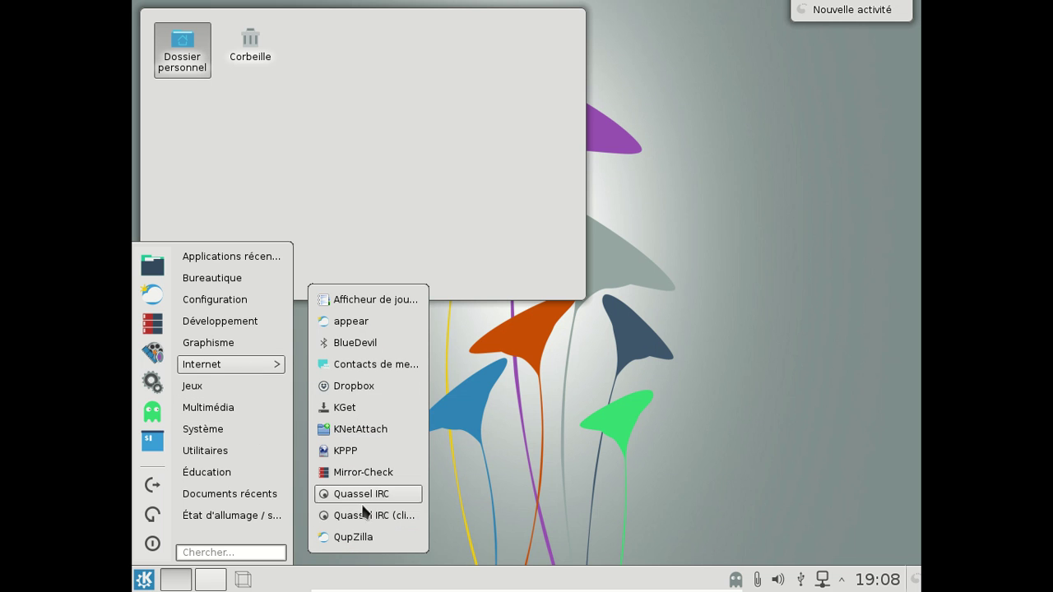
{"action": "left_click", "coordinate": [352, 537]}
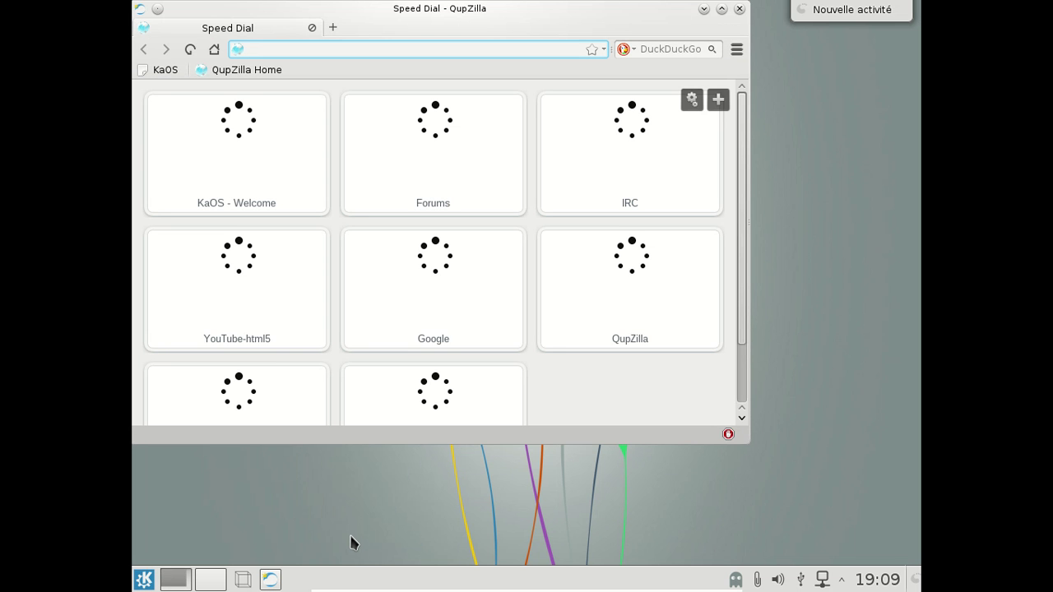
- View the version information of QupZilla and close the dialog
{"action": "left_click", "coordinate": [734, 51]}
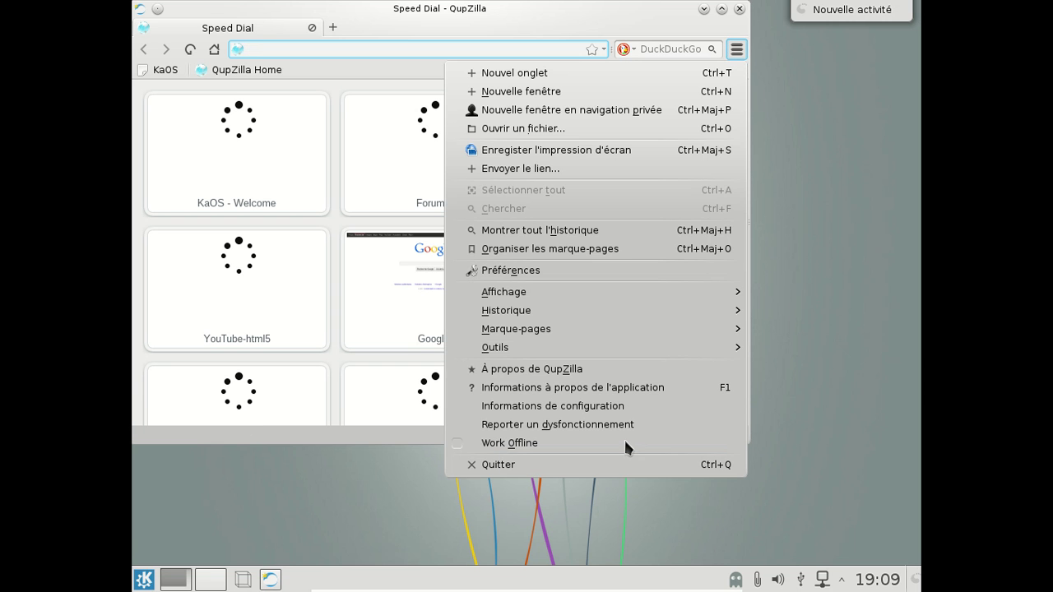
{"action": "left_click", "coordinate": [627, 369]}
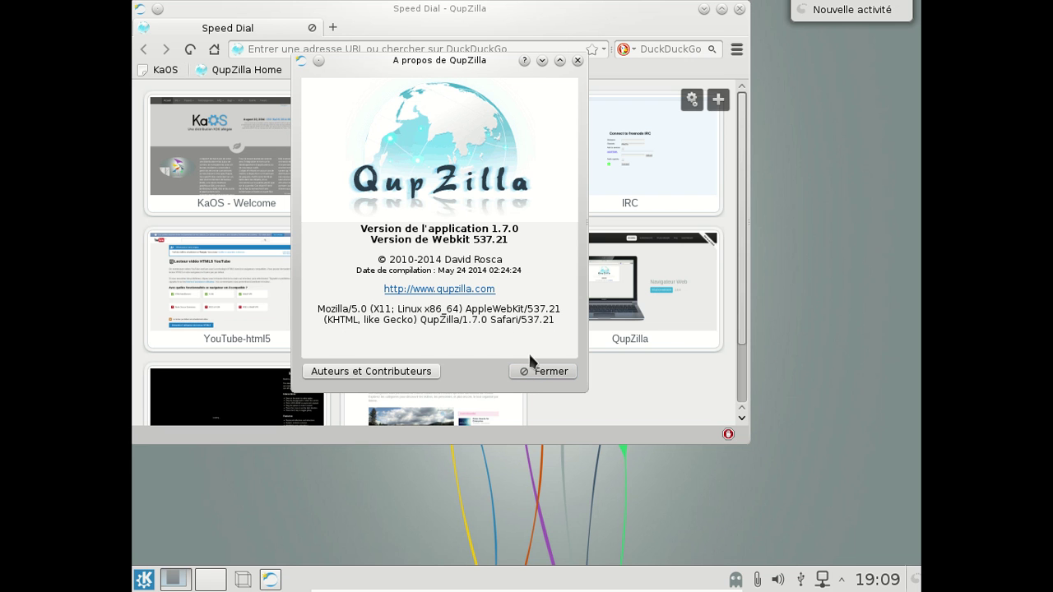
{"action": "left_click", "coordinate": [533, 376]}
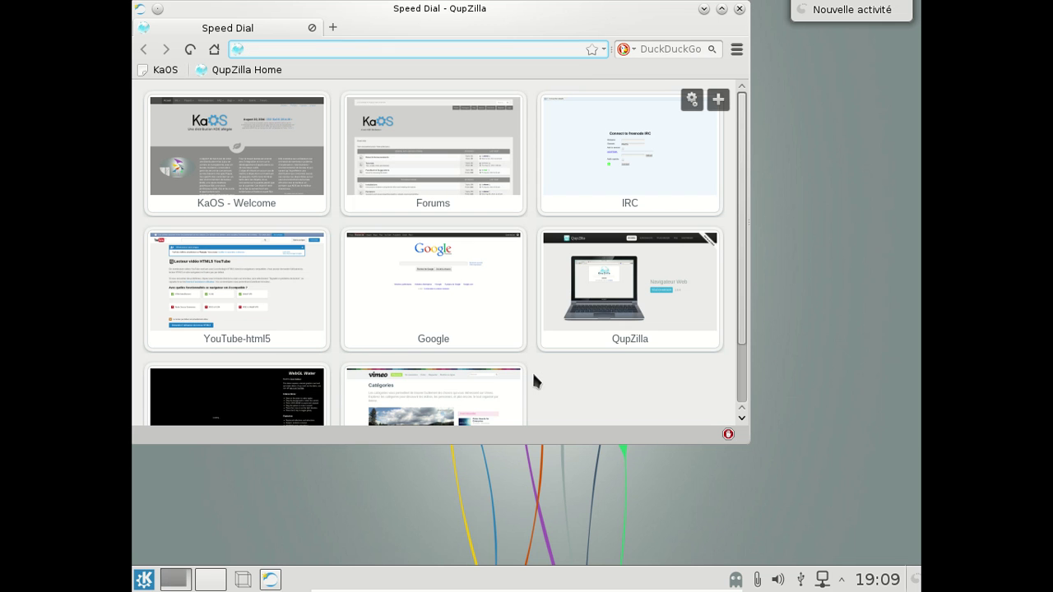
- Open the KaOS welcome page from the speed dial, enlarge the browser window and switch the site to French
{"action": "left_click", "coordinate": [299, 126]}
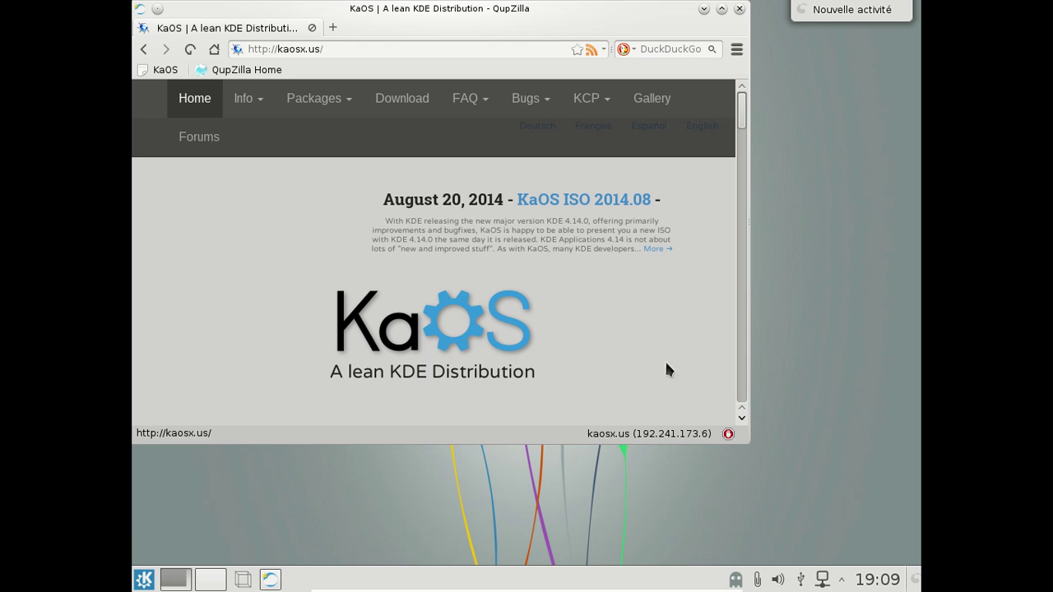
{"action": "left_click_drag", "start_coordinate": [745, 440], "coordinate": [918, 538]}
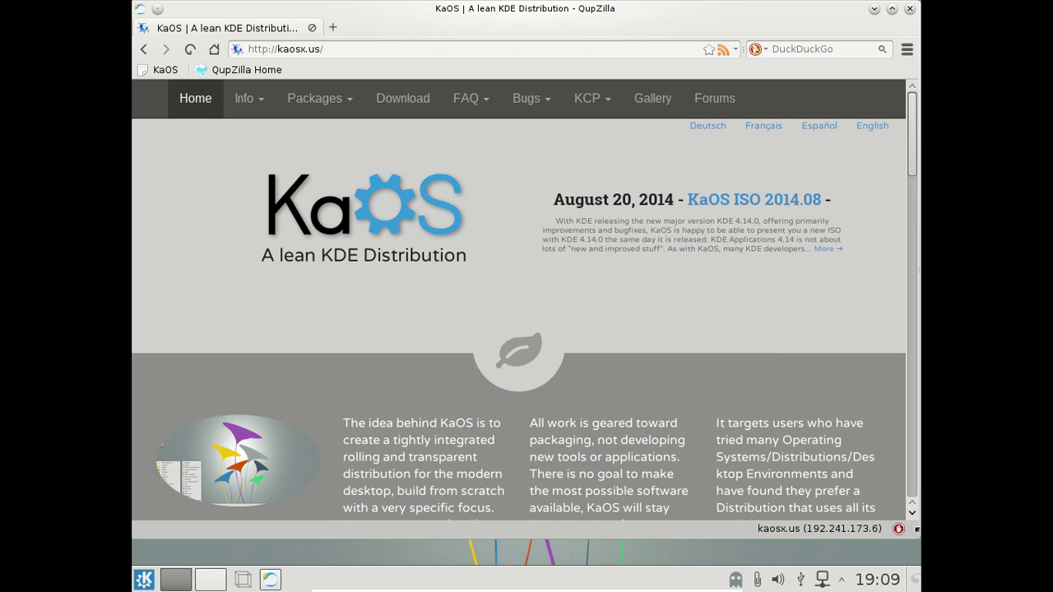
{"action": "left_click", "coordinate": [776, 126]}
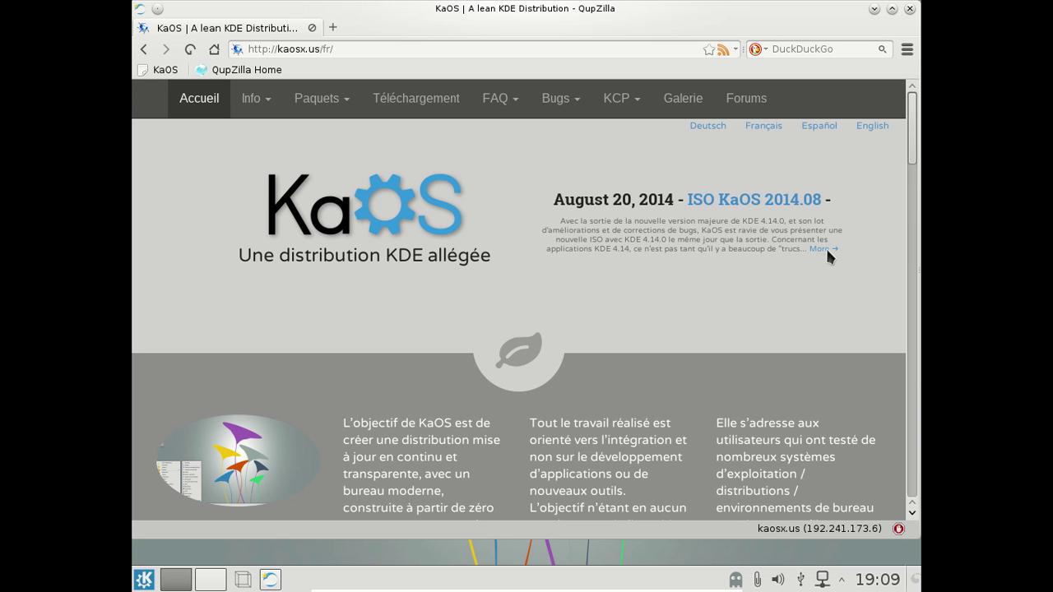
- Open the ISO KaOS 2014.08 announcement, read its release notes through to the known issues and close them
{"action": "left_click", "coordinate": [774, 196]}
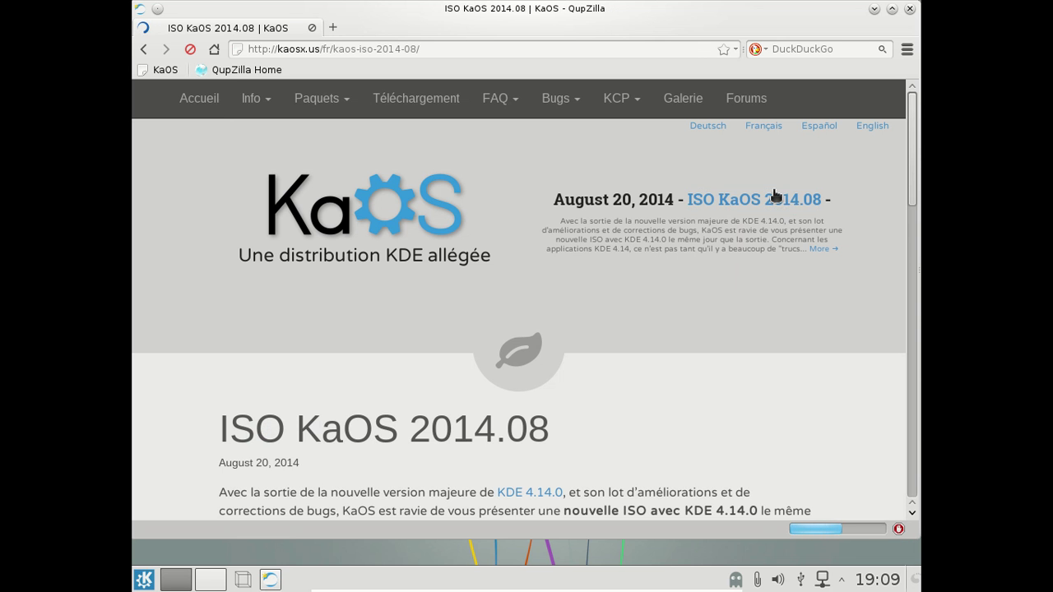
{"action": "scroll", "coordinate": [757, 227], "scroll_direction": "down", "scroll_amount": 12}
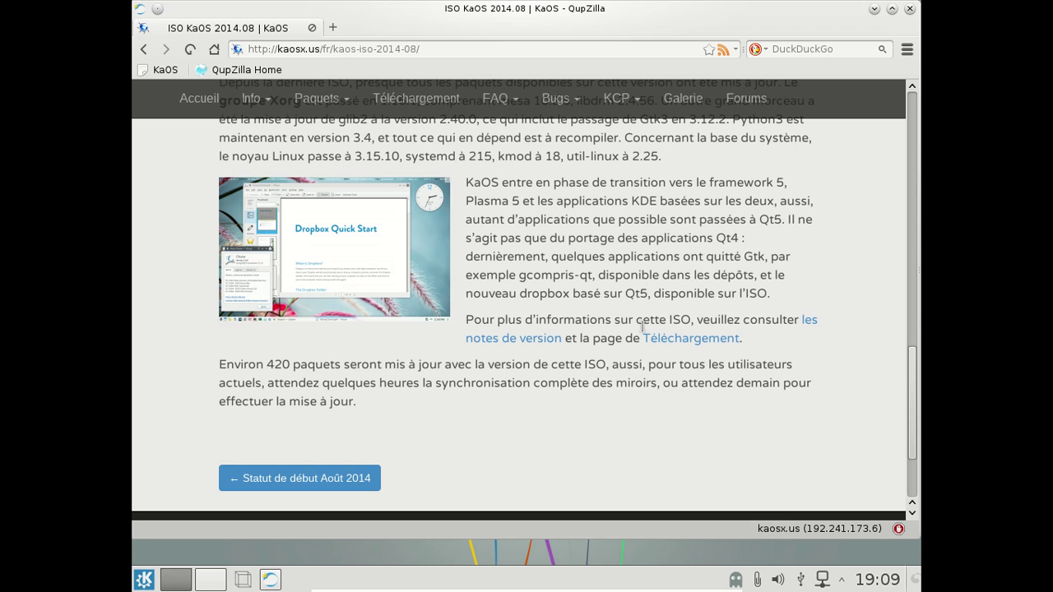
{"action": "left_click", "coordinate": [557, 340]}
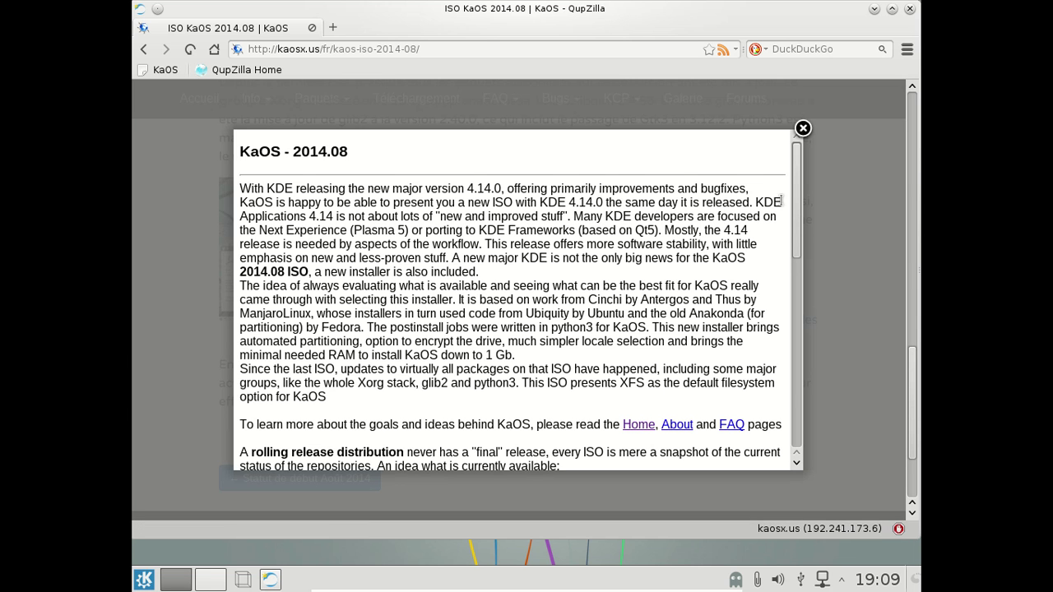
{"action": "left_click_drag", "start_coordinate": [798, 232], "coordinate": [783, 486]}
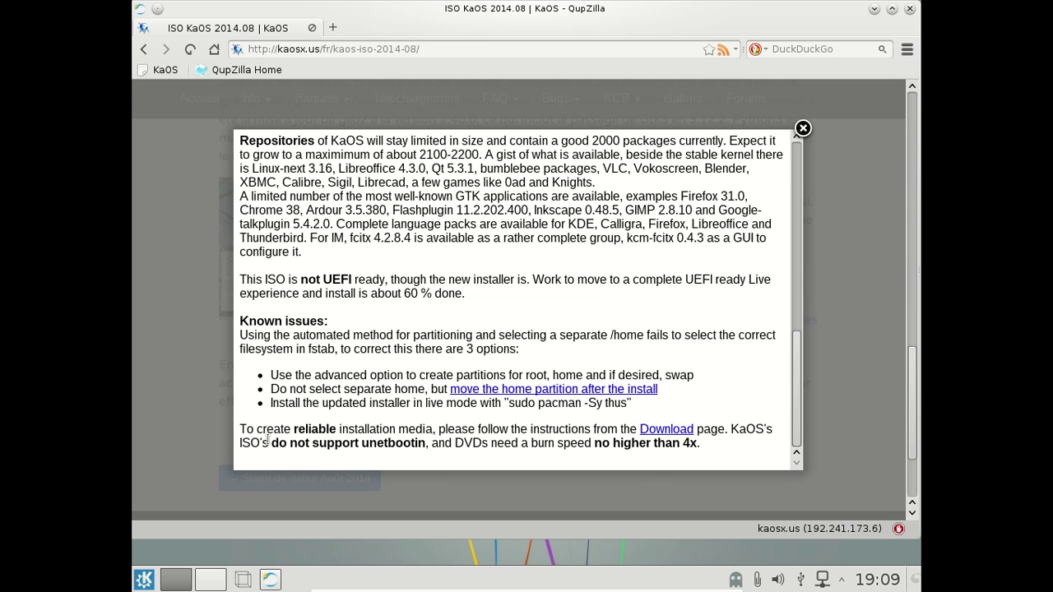
{"action": "left_click", "coordinate": [803, 130]}
- Go to the KaOS forums and open the Installations section under Technical Issues to view its topics
{"action": "scroll", "coordinate": [781, 115], "scroll_direction": "up", "scroll_amount": 5}
{"action": "left_click", "coordinate": [755, 93]}
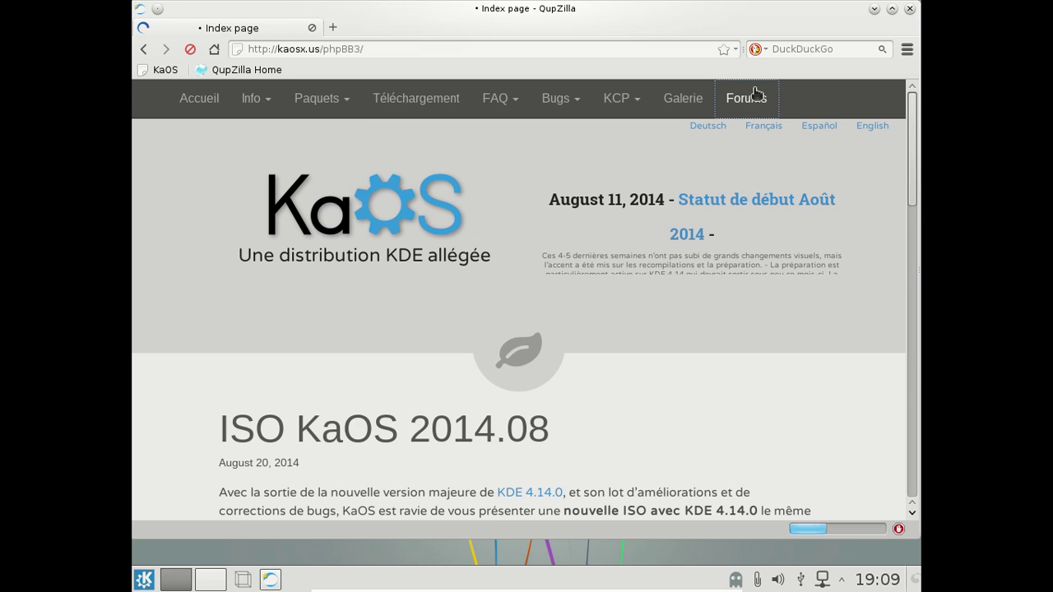
{"action": "scroll", "coordinate": [634, 338], "scroll_direction": "down", "scroll_amount": 1}
{"action": "scroll", "coordinate": [635, 339], "scroll_direction": "down", "scroll_amount": 7}
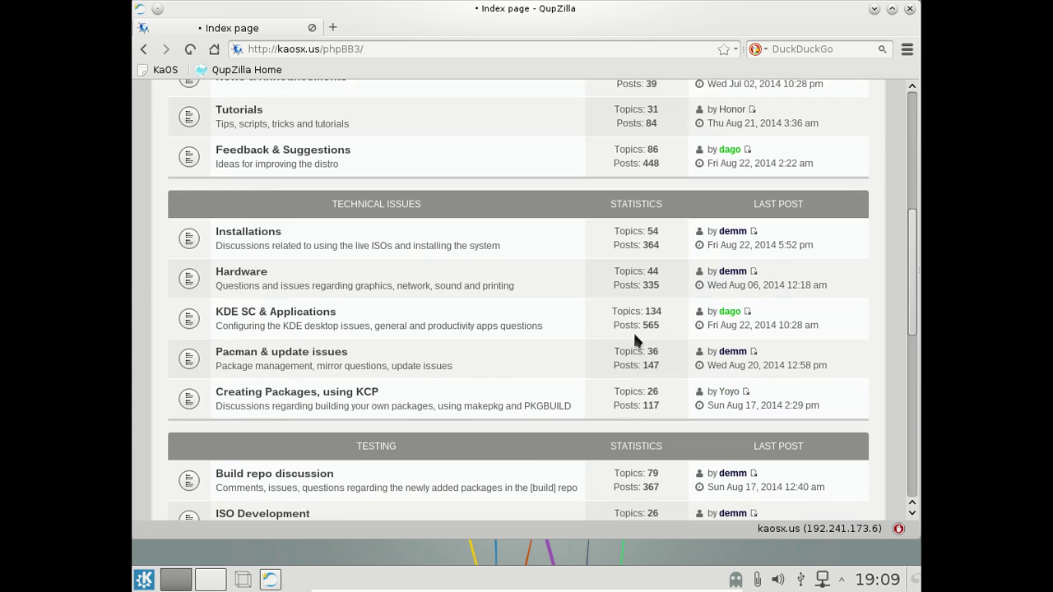
{"action": "scroll", "coordinate": [529, 361], "scroll_direction": "up", "scroll_amount": 2}
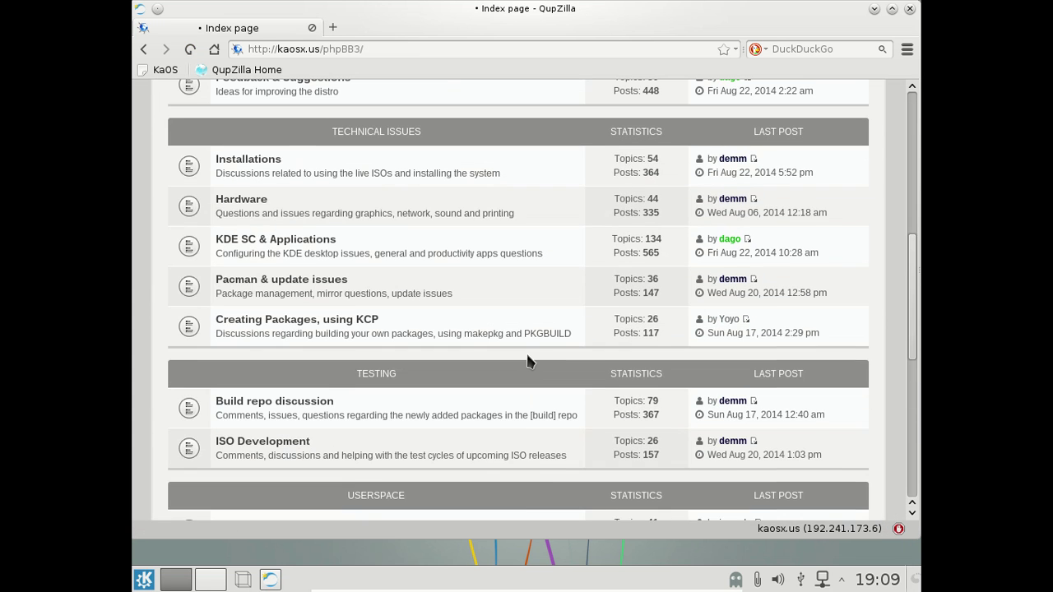
{"action": "scroll", "coordinate": [526, 359], "scroll_direction": "up", "scroll_amount": 1}
{"action": "left_click", "coordinate": [255, 257]}
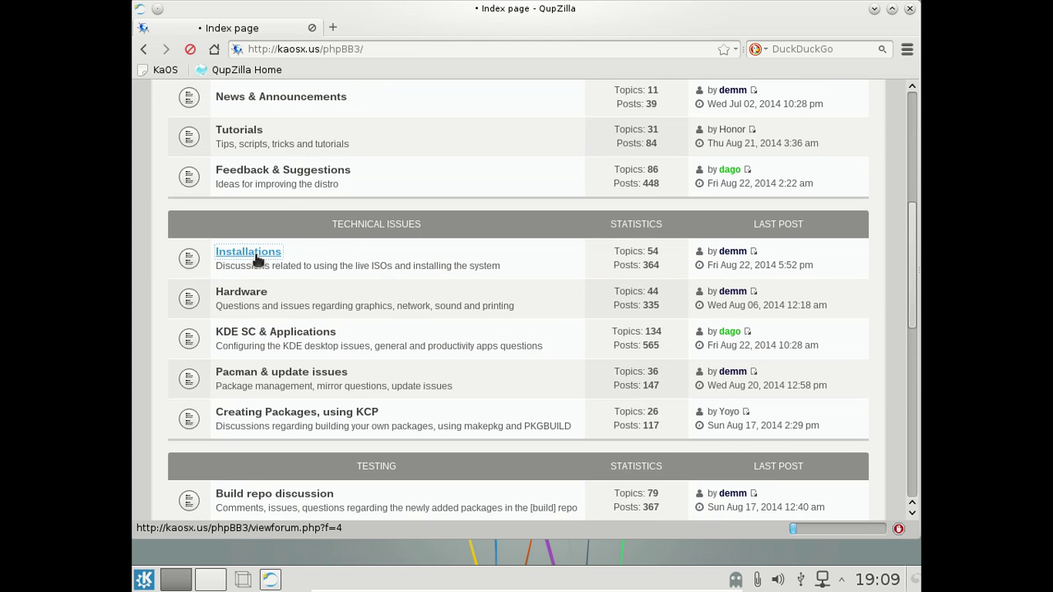
{"action": "scroll", "coordinate": [503, 312], "scroll_direction": "down", "scroll_amount": 5}
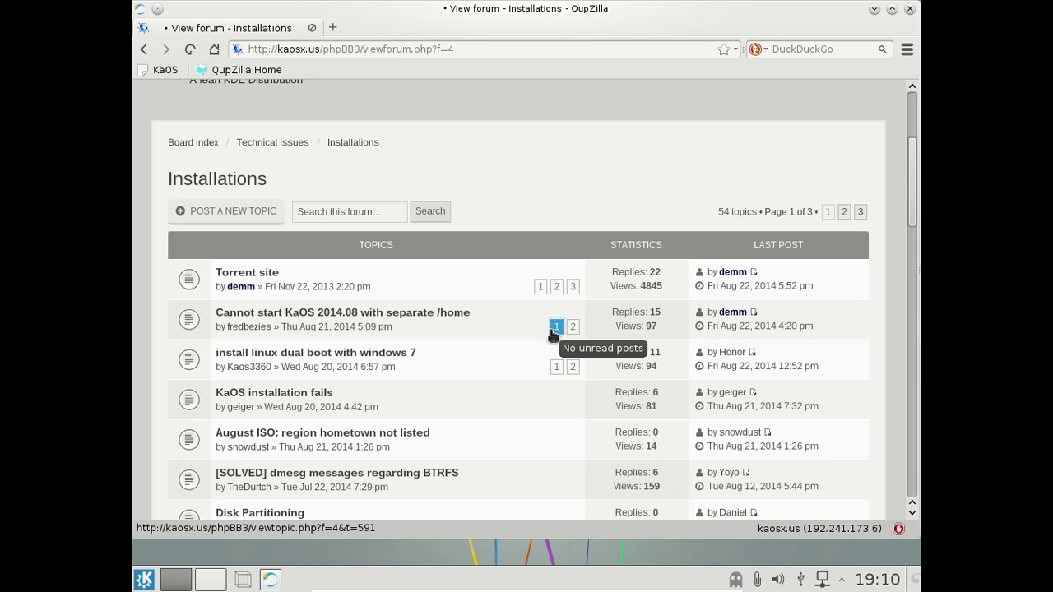
- Open the topic "Cannot start KaOS 2014.08 with separate /home" and look through the posts on both pages
{"action": "left_click", "coordinate": [324, 313]}
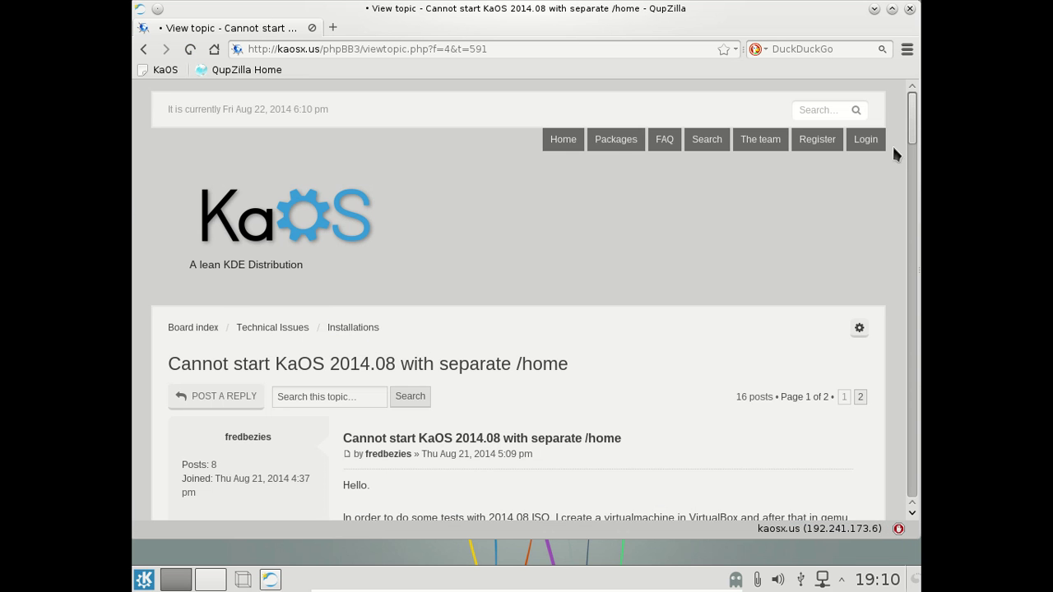
{"action": "left_click_drag", "start_coordinate": [914, 143], "coordinate": [913, 388]}
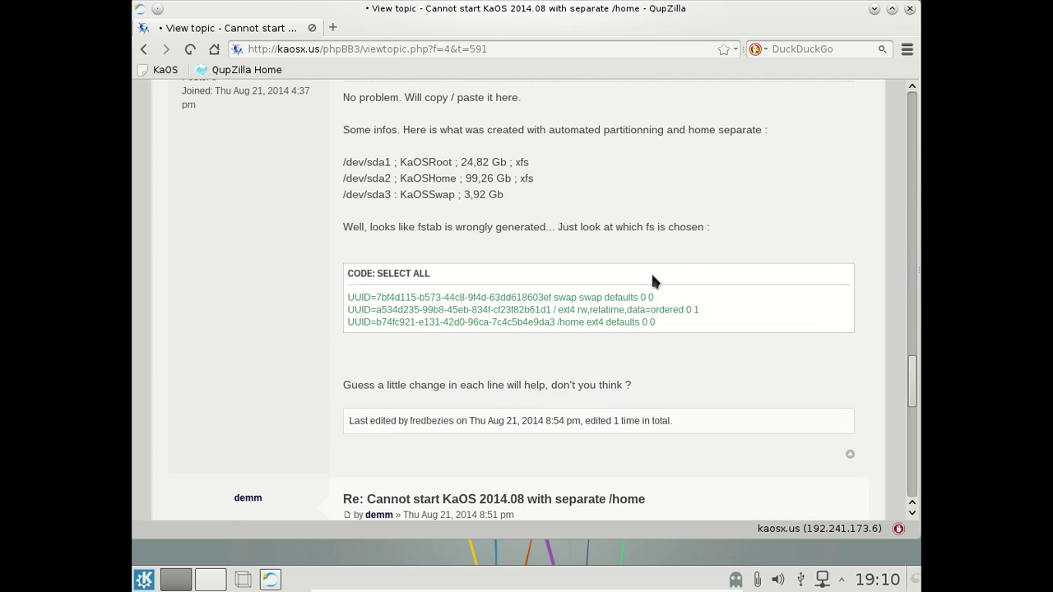
{"action": "scroll", "coordinate": [732, 395], "scroll_direction": "down", "scroll_amount": 10}
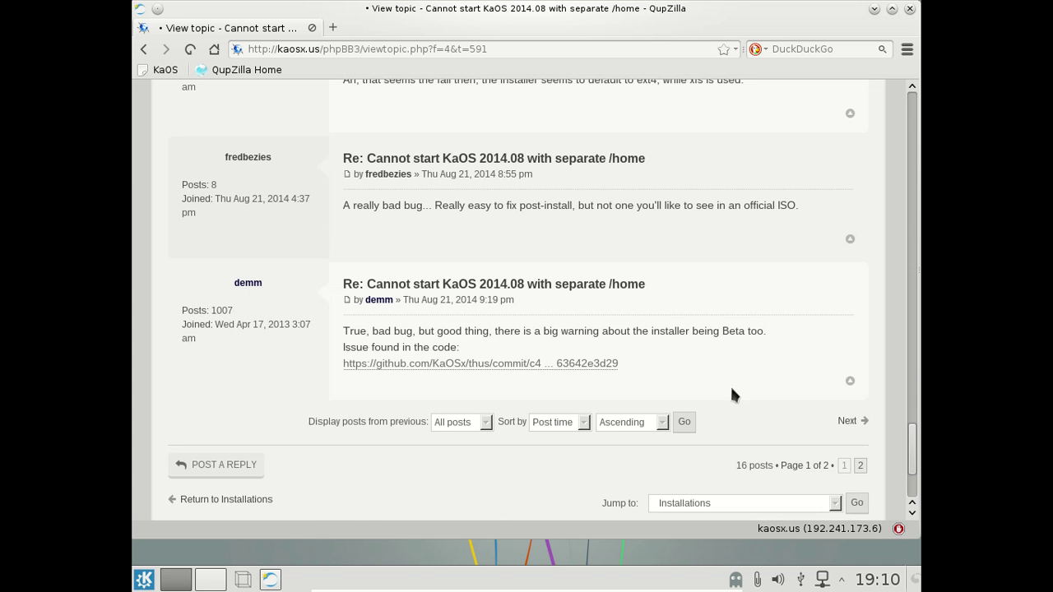
{"action": "left_click", "coordinate": [861, 466]}
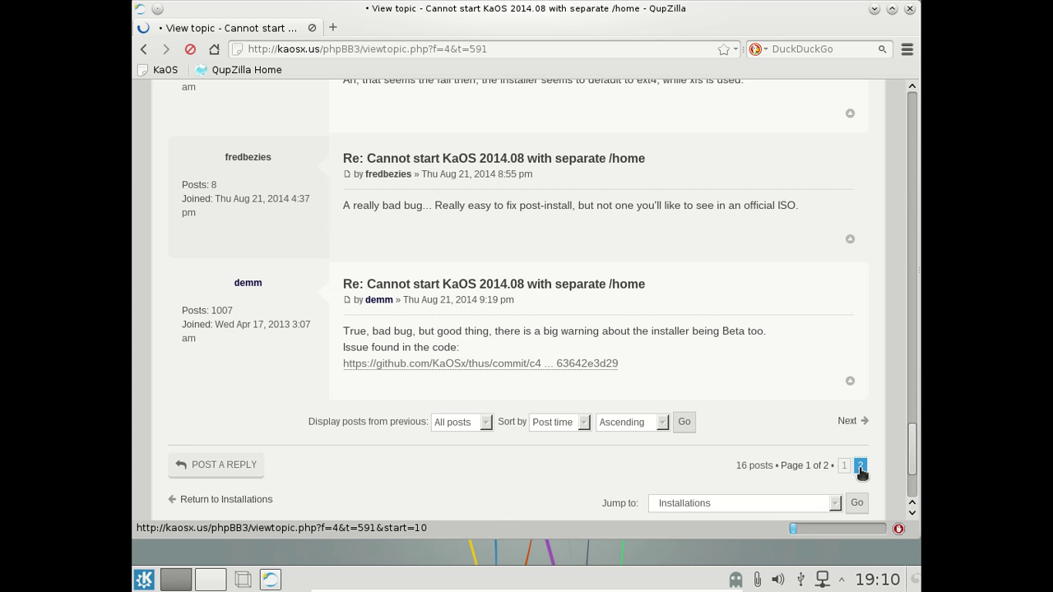
{"action": "left_click_drag", "start_coordinate": [911, 155], "coordinate": [915, 475]}
{"action": "scroll", "coordinate": [486, 355], "scroll_direction": "up", "scroll_amount": 2}
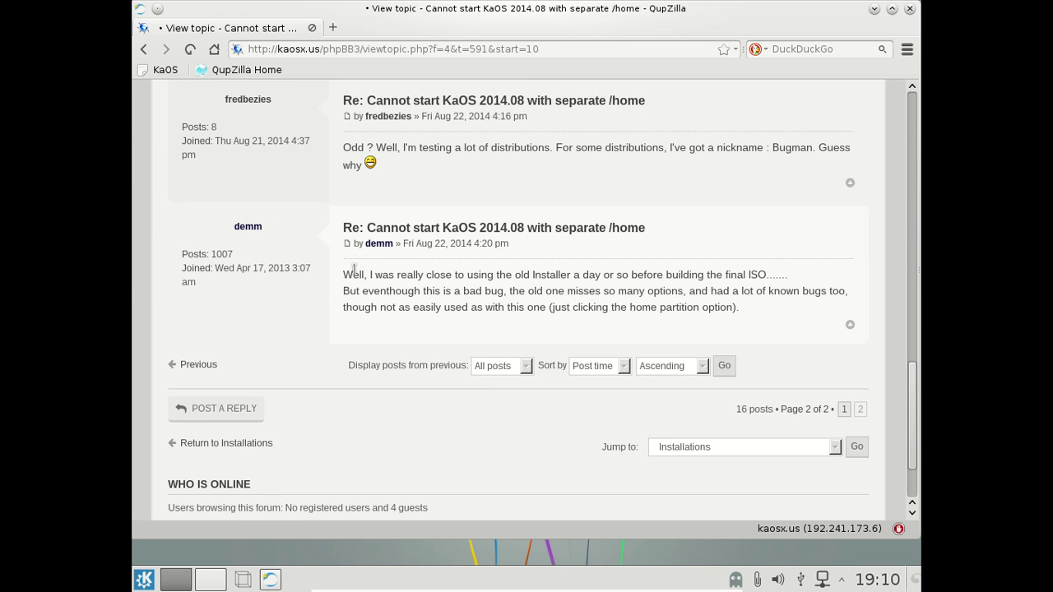
{"action": "scroll", "coordinate": [362, 271], "scroll_direction": "up", "scroll_amount": 15}
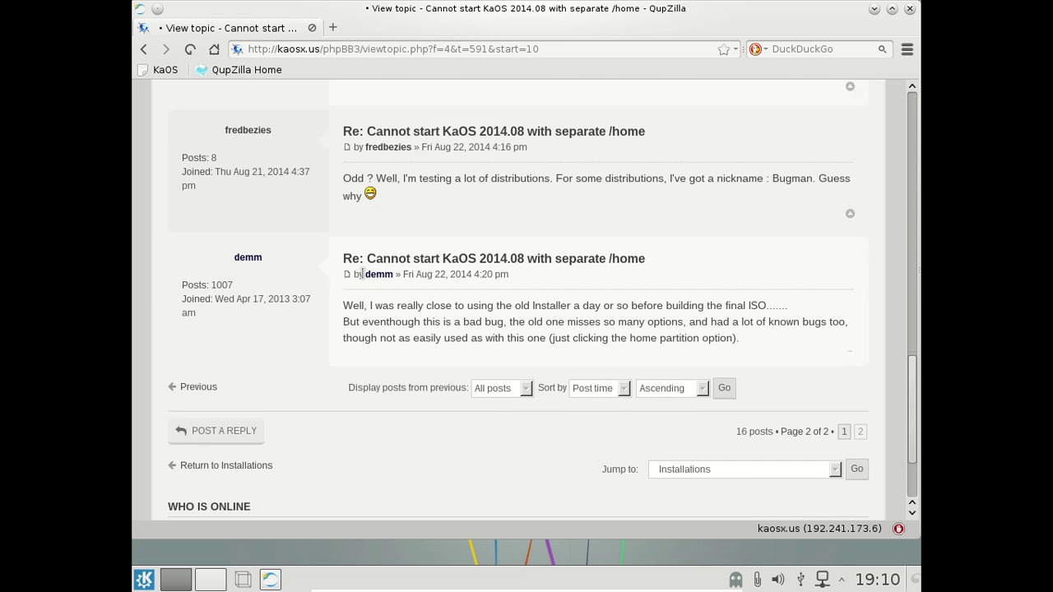
{"action": "key", "text": "ctrl+F12"}
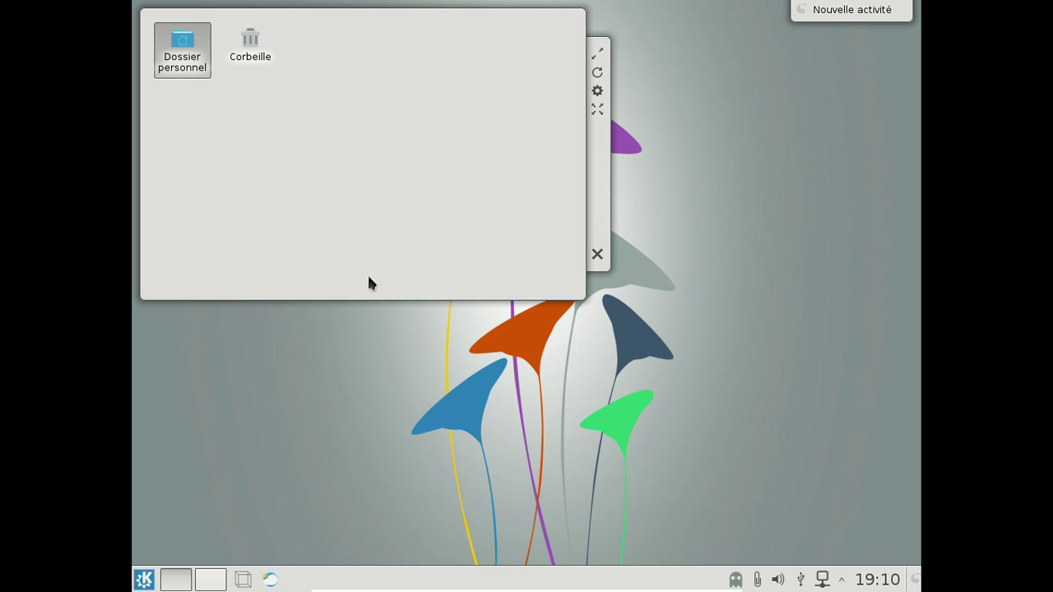
{"action": "mouse_move", "coordinate": [175, 579]}
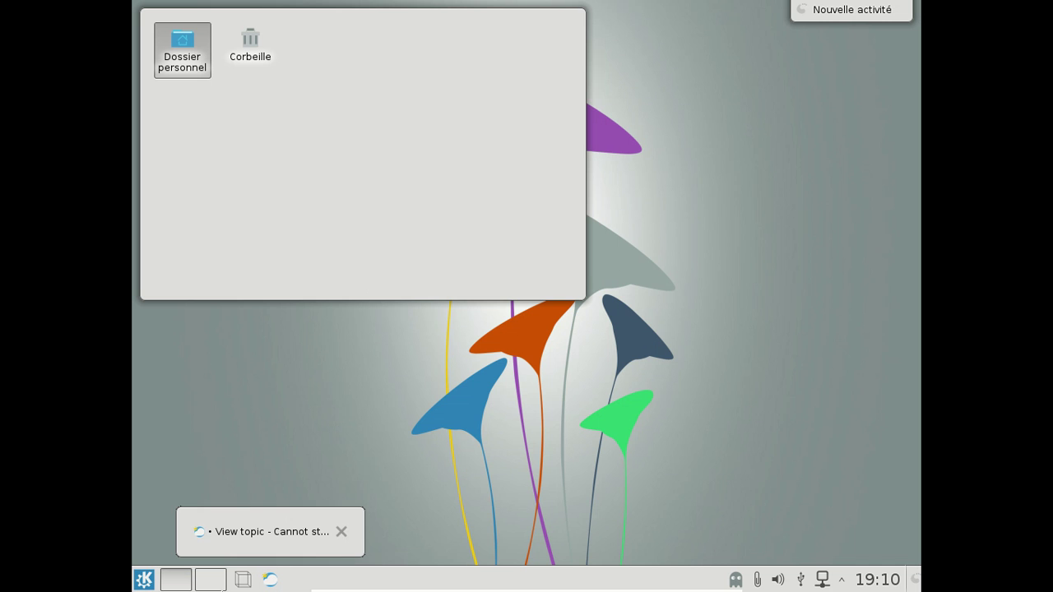
{"action": "left_click", "coordinate": [211, 579]}
{"action": "left_click", "coordinate": [185, 581]}
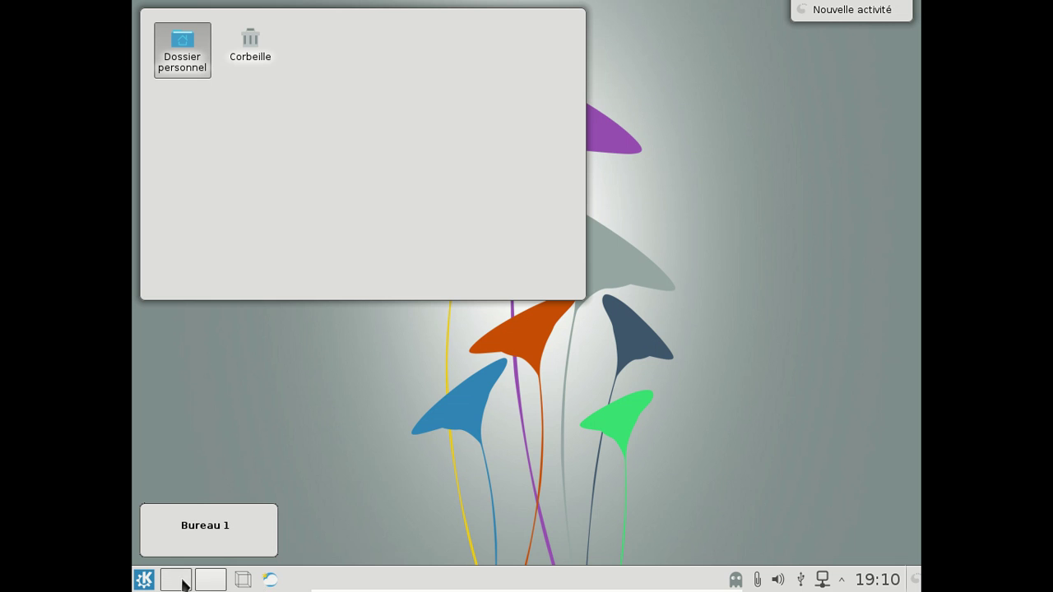
{"action": "left_click", "coordinate": [268, 579]}
- Read the replies on the topic's second page from its beginning to the last post, and close the browser
{"action": "scroll", "coordinate": [575, 329], "scroll_direction": "up", "scroll_amount": 1}
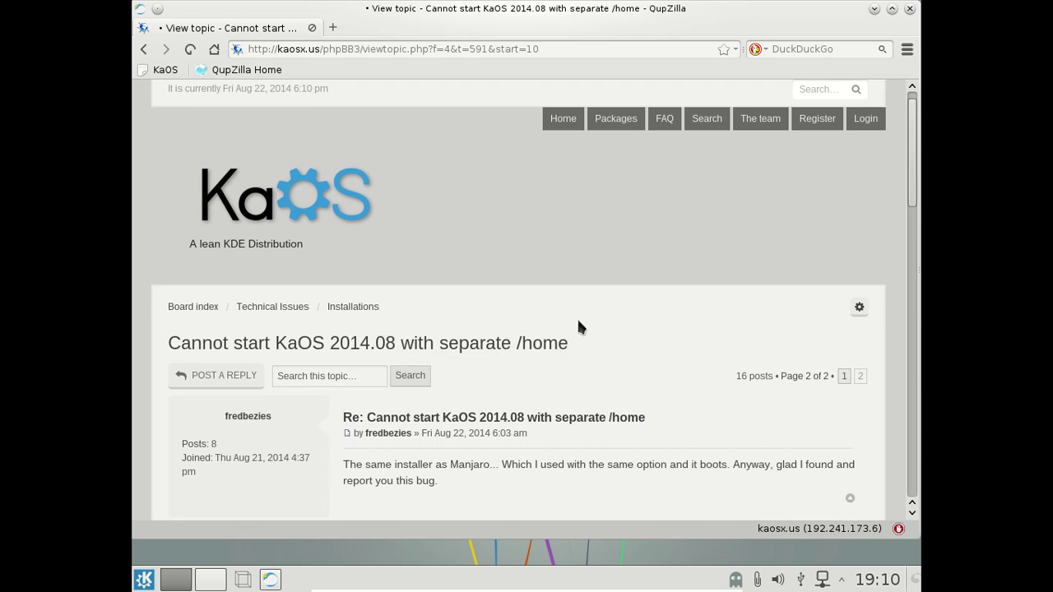
{"action": "scroll", "coordinate": [577, 326], "scroll_direction": "down", "scroll_amount": 5}
{"action": "scroll", "coordinate": [579, 326], "scroll_direction": "down", "scroll_amount": 4}
{"action": "scroll", "coordinate": [578, 320], "scroll_direction": "down", "scroll_amount": 2}
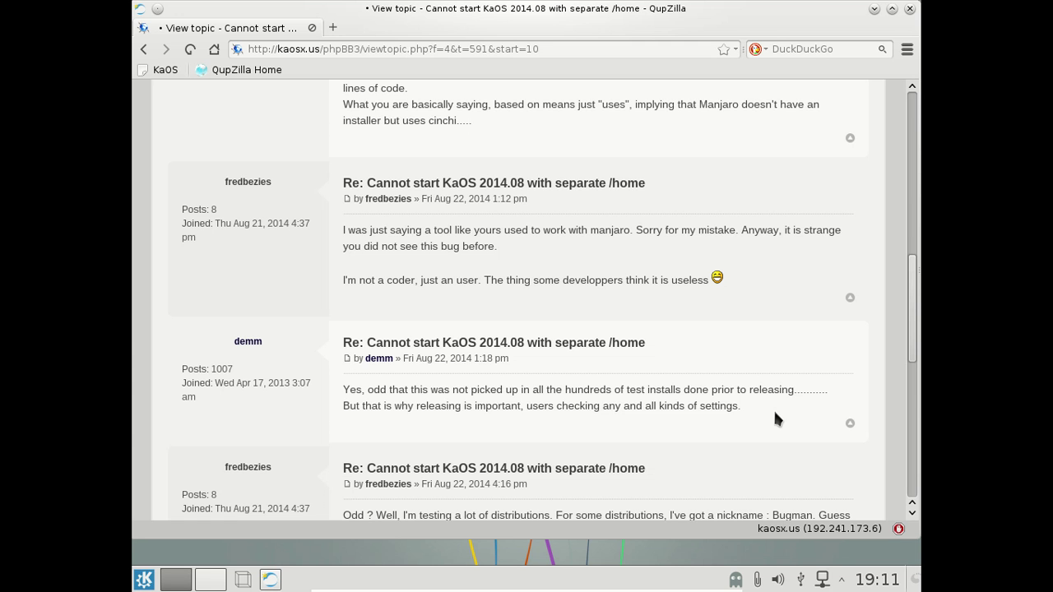
{"action": "scroll", "coordinate": [774, 419], "scroll_direction": "down", "scroll_amount": 3}
{"action": "scroll", "coordinate": [775, 418], "scroll_direction": "down", "scroll_amount": 2}
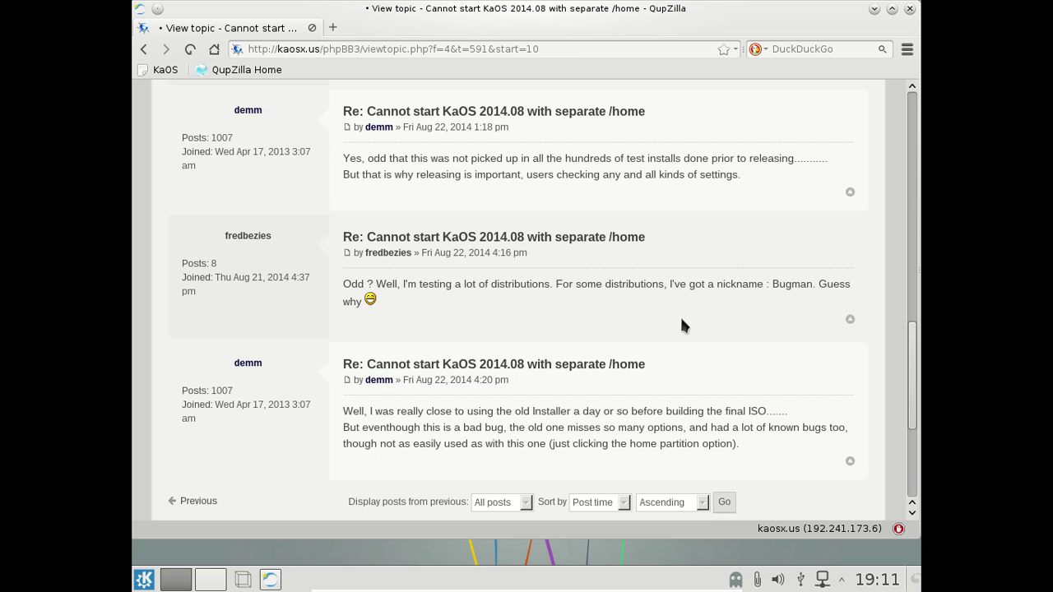
{"action": "left_click", "coordinate": [909, 9]}
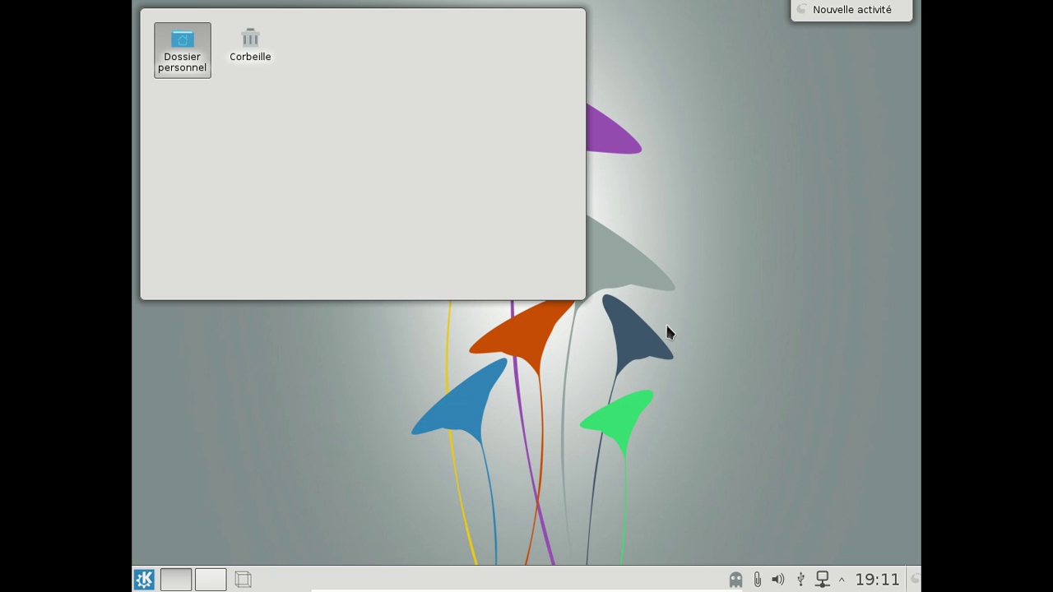
- Reopen Octopi from its system tray notifier and search the package list for "gstreamer"
{"action": "mouse_move", "coordinate": [687, 580]}
{"action": "left_click", "coordinate": [737, 580]}
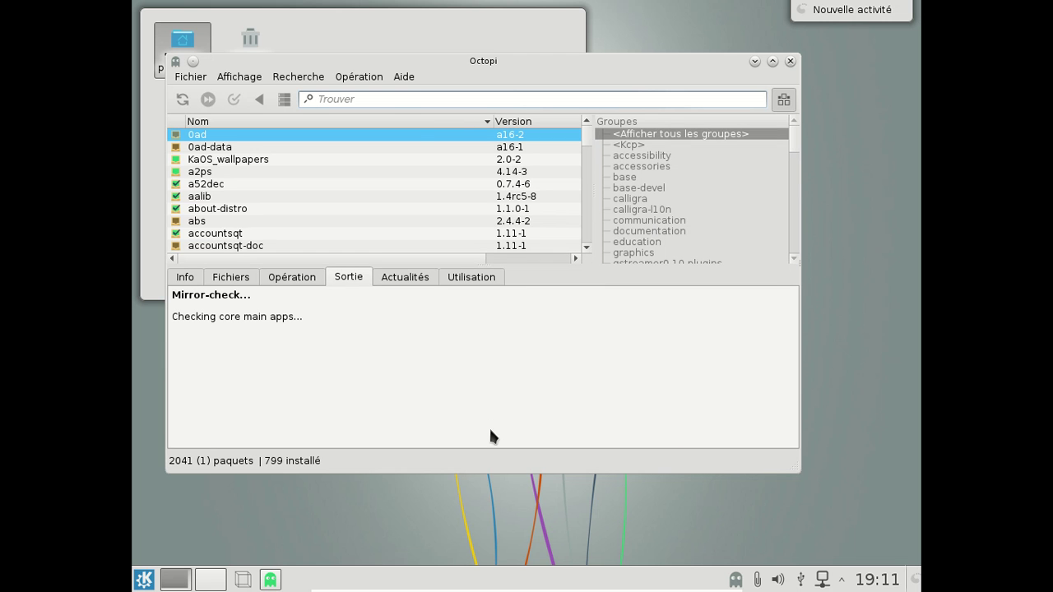
{"action": "left_click", "coordinate": [401, 99]}
{"action": "type", "text": "gstreamer"}
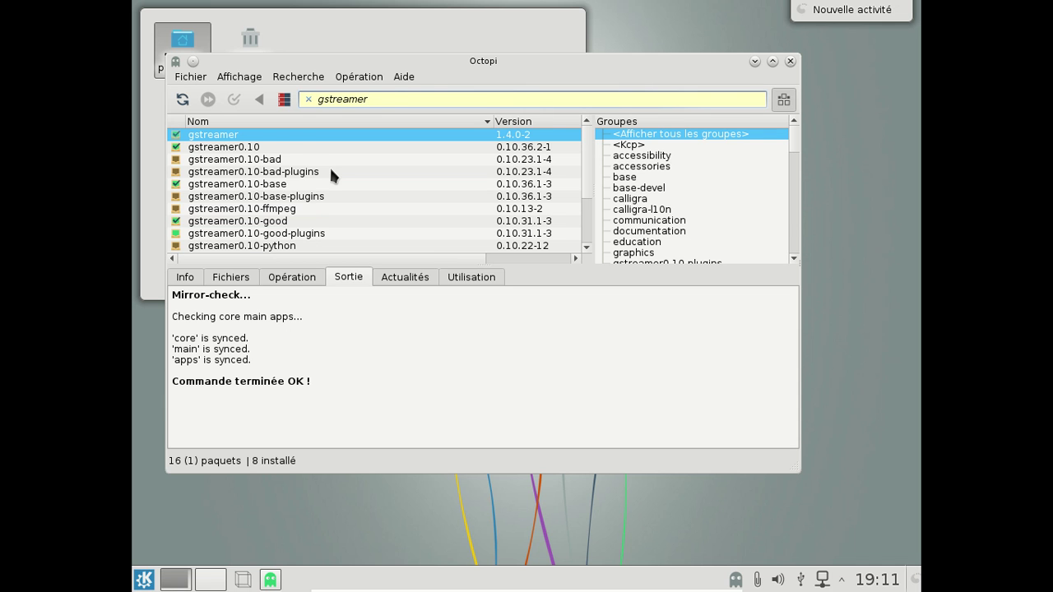
- Mark the packages gstreamer0.10-ugly and gstreamer0.10-bad-plugins for installation
{"action": "scroll", "coordinate": [332, 174], "scroll_direction": "down", "scroll_amount": 1}
{"action": "scroll", "coordinate": [332, 175], "scroll_direction": "down", "scroll_amount": 1}
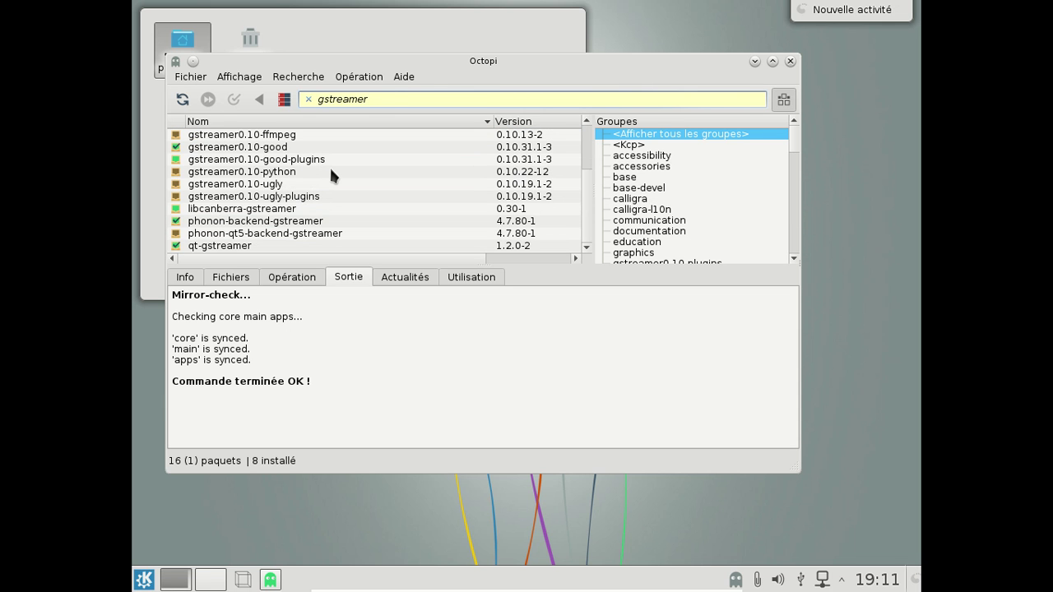
{"action": "left_click", "coordinate": [265, 191]}
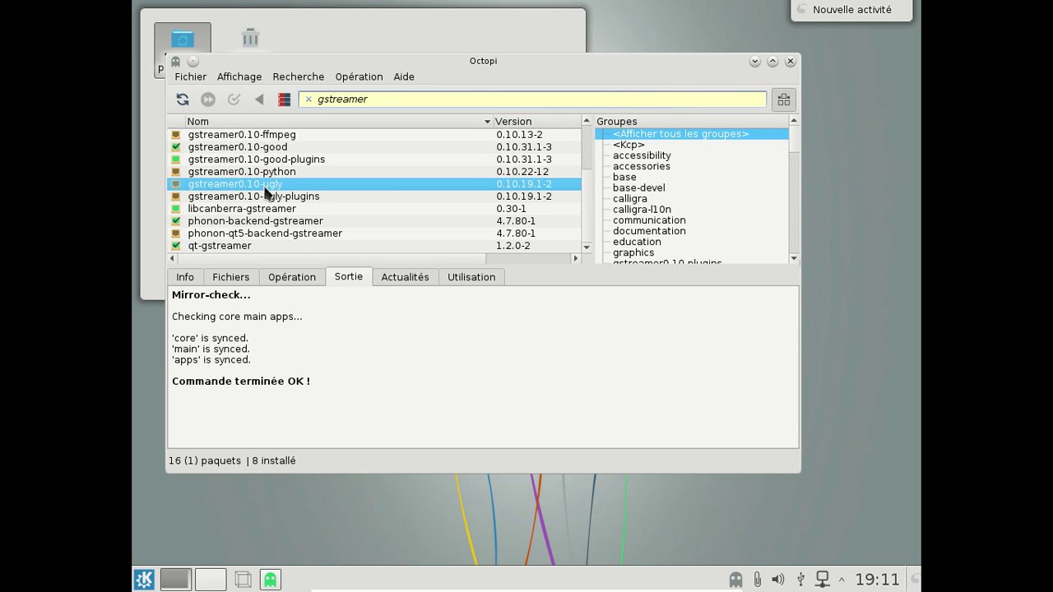
{"action": "key", "text": "Insert"}
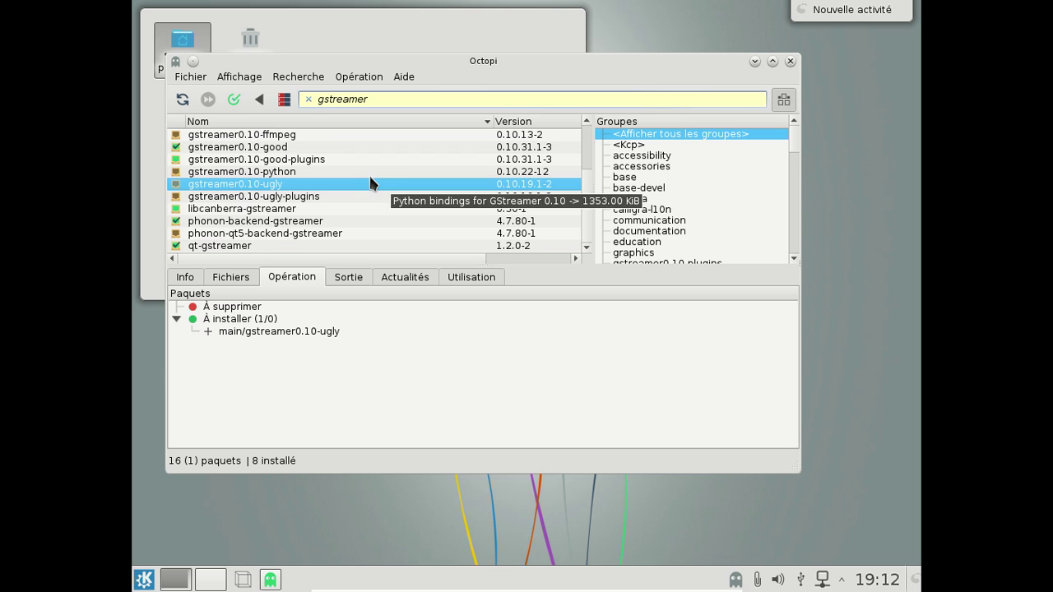
{"action": "scroll", "coordinate": [368, 177], "scroll_direction": "up", "scroll_amount": 2}
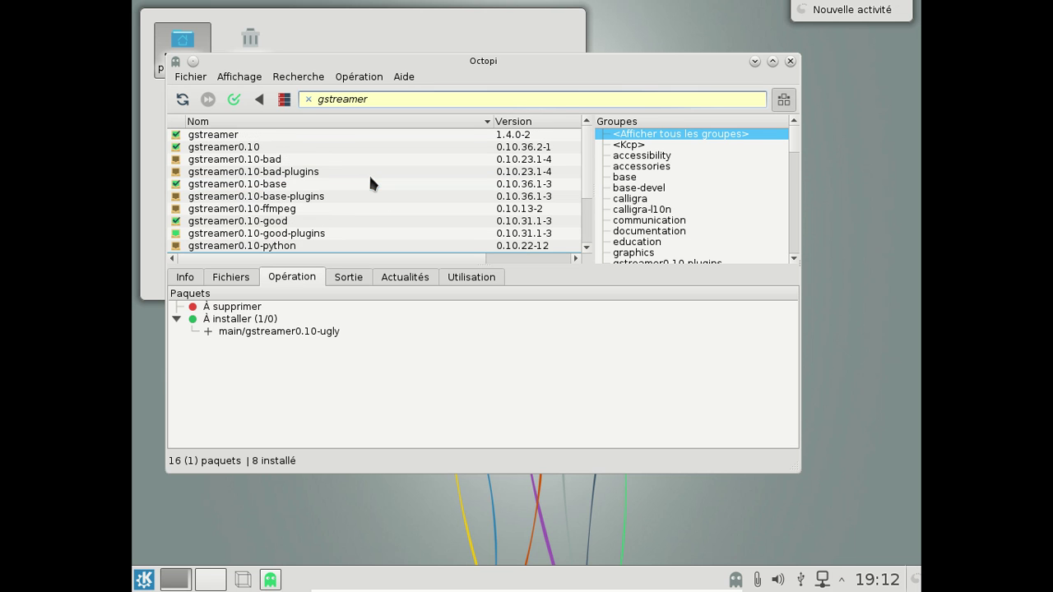
{"action": "left_click", "coordinate": [308, 160]}
{"action": "right_click", "coordinate": [306, 166]}
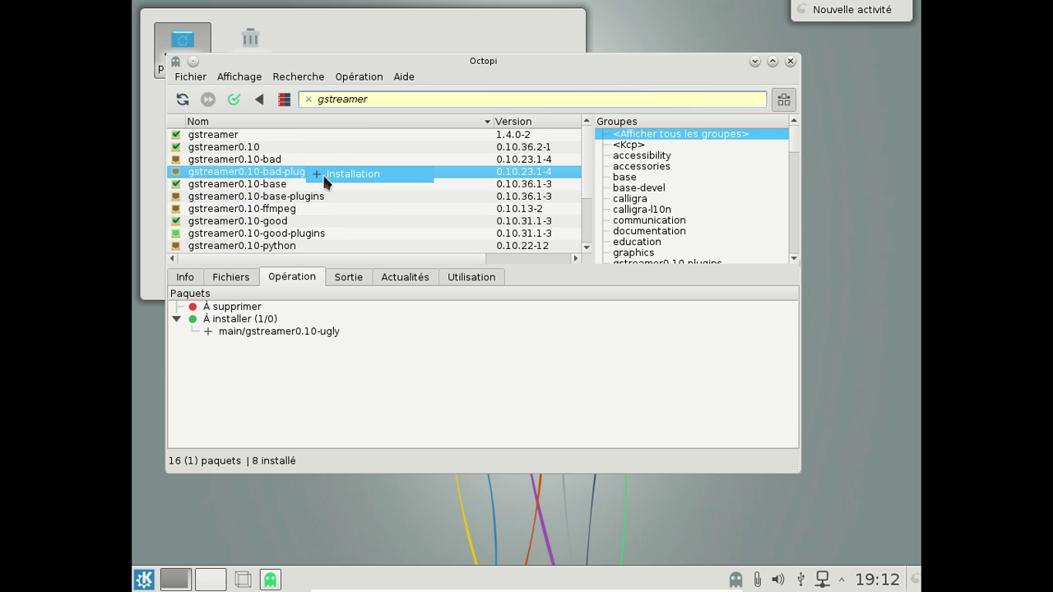
{"action": "left_click", "coordinate": [322, 173]}
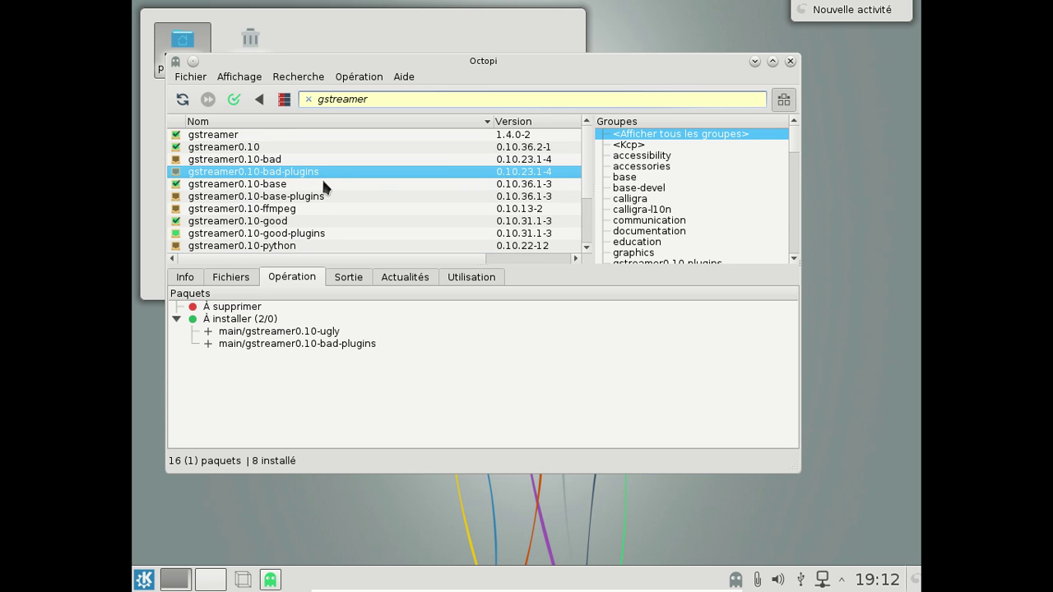
{"action": "scroll", "coordinate": [342, 188], "scroll_direction": "down", "scroll_amount": 2}
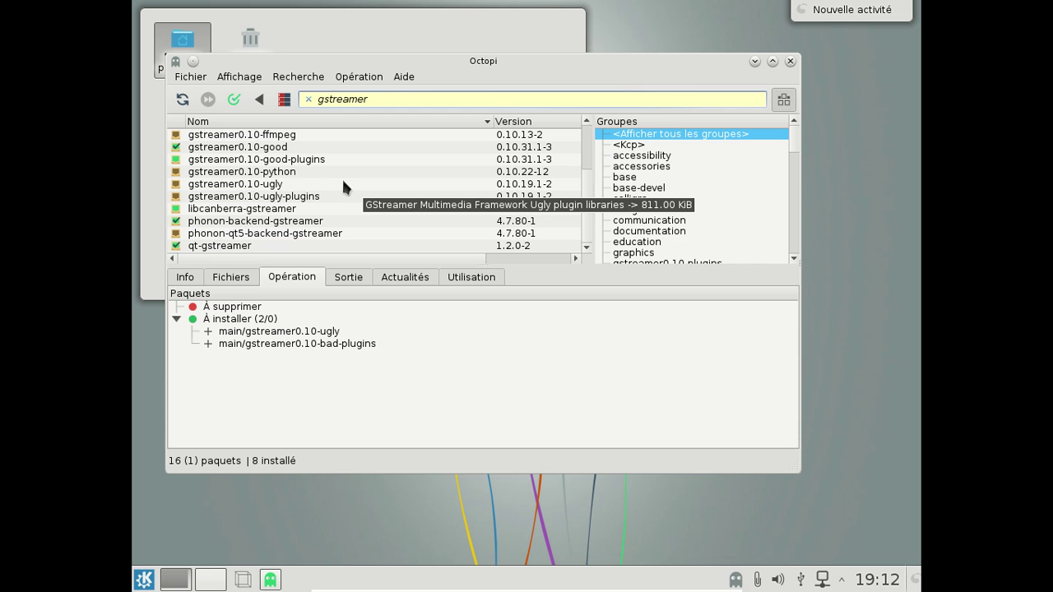
- Apply the pending GStreamer installation, confirm it, and authenticate with the root password
{"action": "left_click", "coordinate": [235, 100]}
{"action": "left_click", "coordinate": [397, 248]}
{"action": "type", "text": "****"}
{"action": "key", "text": "BackSpace"}
{"action": "key", "text": "BackSpace"}
{"action": "key", "text": "BackSpace"}
{"action": "key", "text": "BackSpace"}
{"action": "type", "text": "***"}
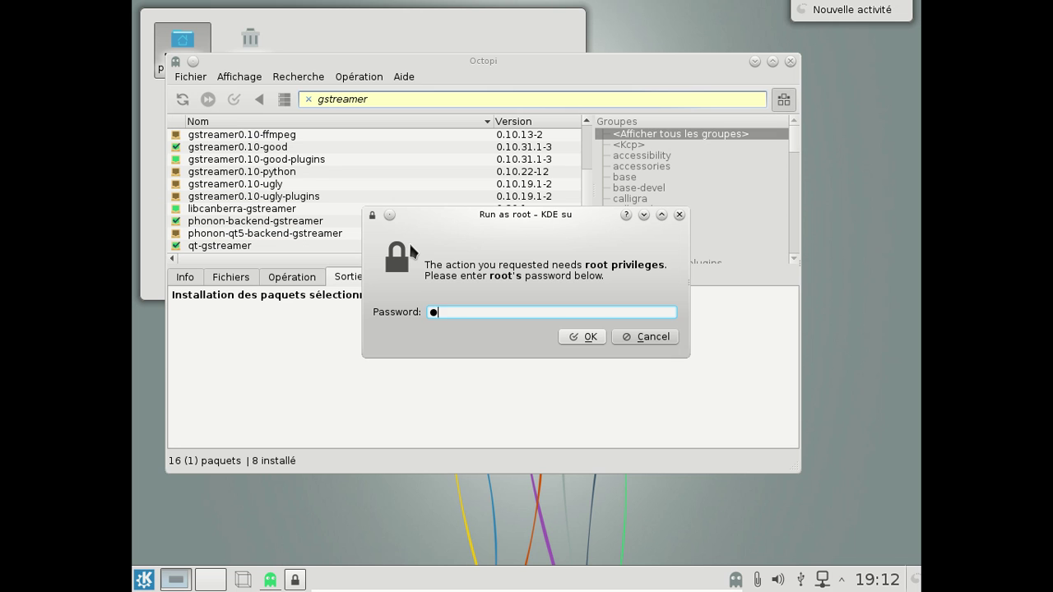
{"action": "key", "text": "BackSpace"}
{"action": "key", "text": "BackSpace"}
{"action": "key", "text": "BackSpace"}
{"action": "type", "text": "********"}
{"action": "key", "text": "Return"}
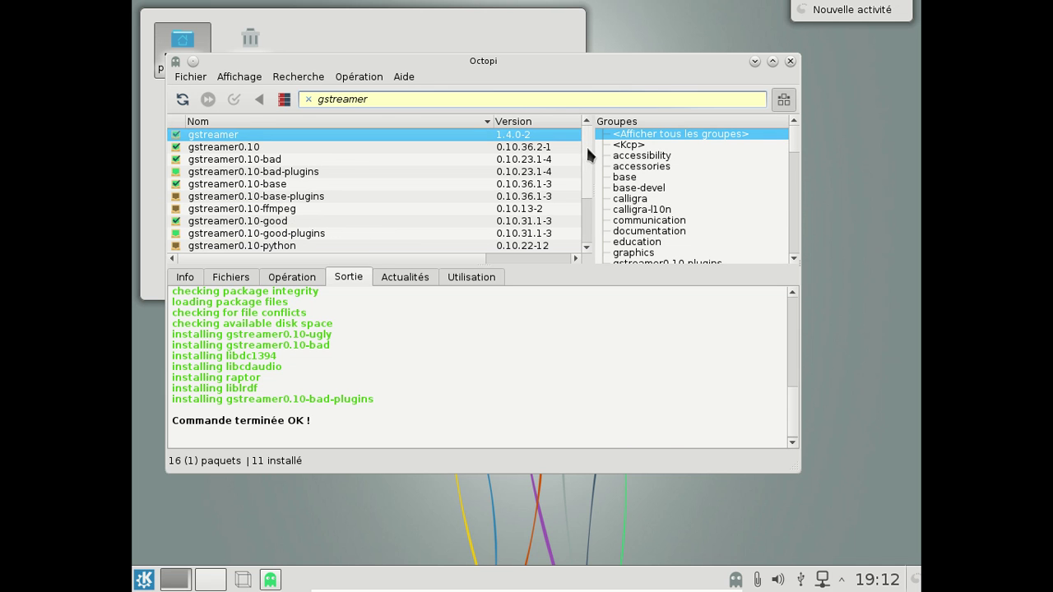
- Search the package list for "calligra" and mark calligra-3rdparty with all its dependent packages for removal
{"action": "left_click_drag", "start_coordinate": [586, 144], "coordinate": [588, 231]}
{"action": "left_click_drag", "start_coordinate": [384, 98], "coordinate": [311, 116]}
{"action": "key", "text": "BackSpace"}
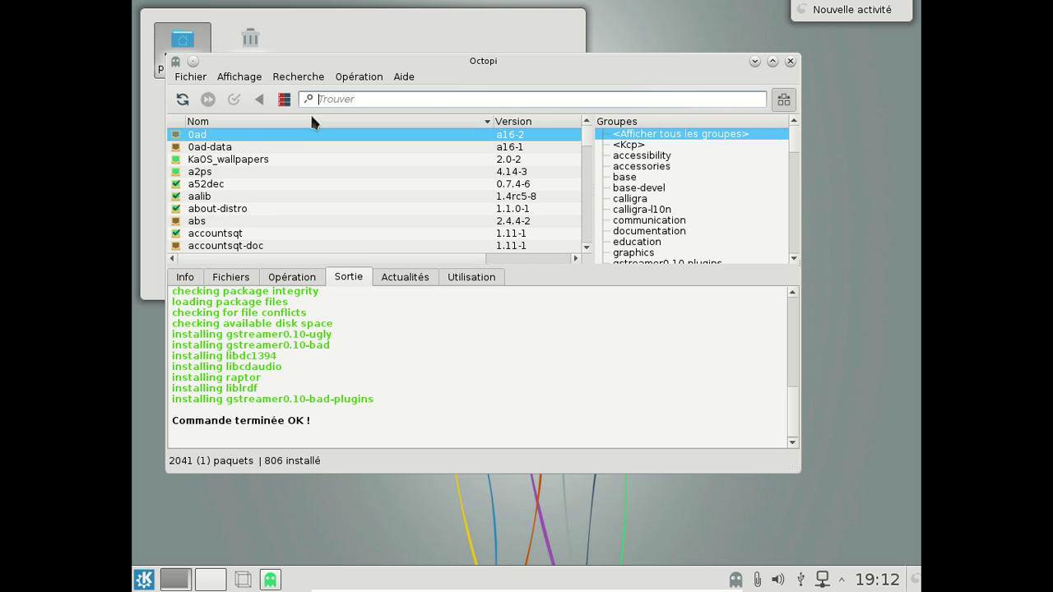
{"action": "type", "text": "calli"}
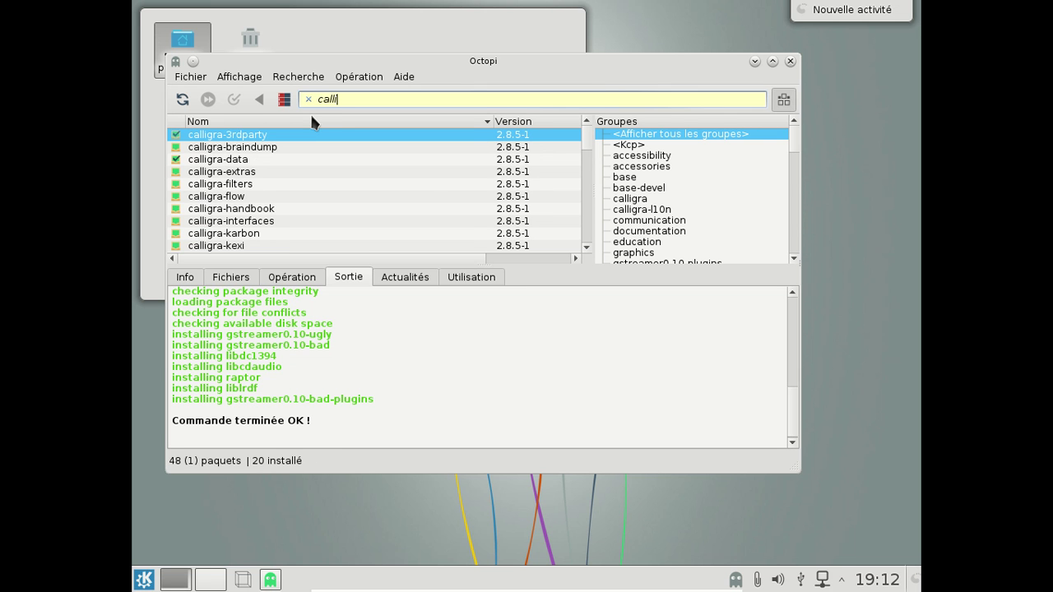
{"action": "type", "text": "gra"}
{"action": "right_click", "coordinate": [182, 137]}
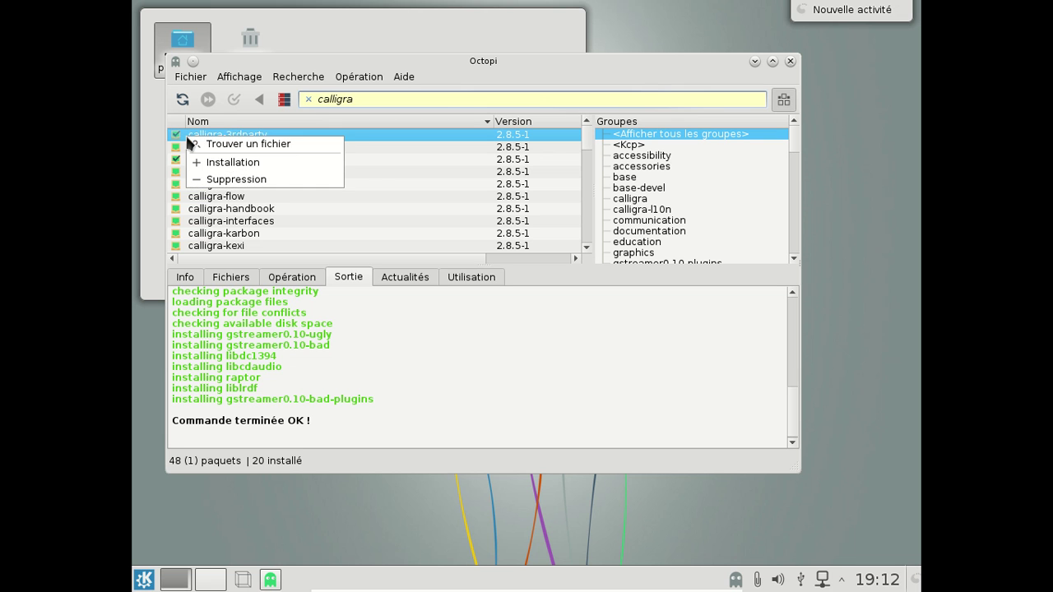
{"action": "left_click", "coordinate": [233, 179]}
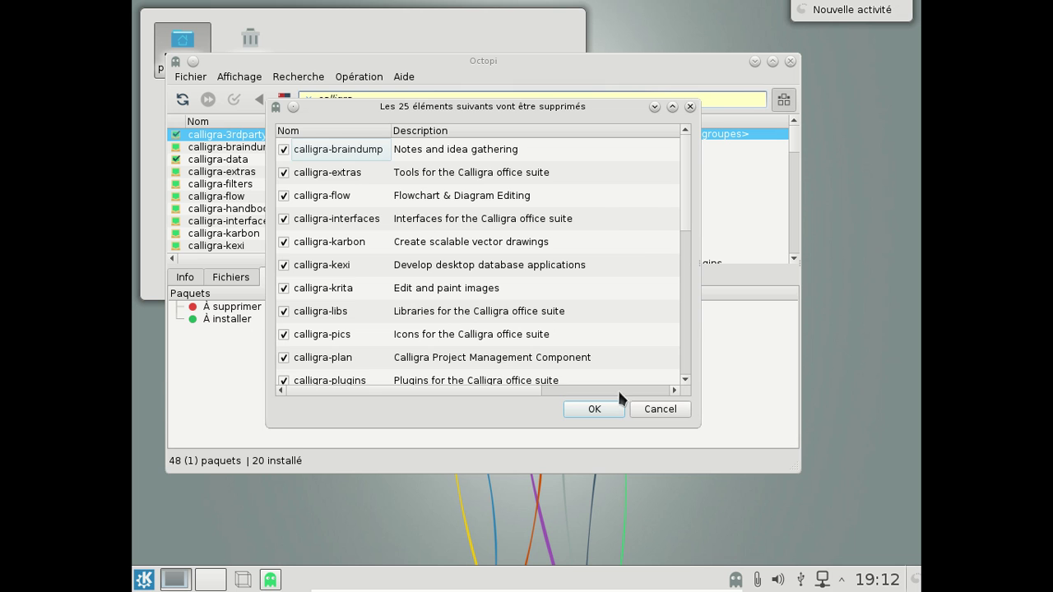
{"action": "left_click", "coordinate": [594, 409]}
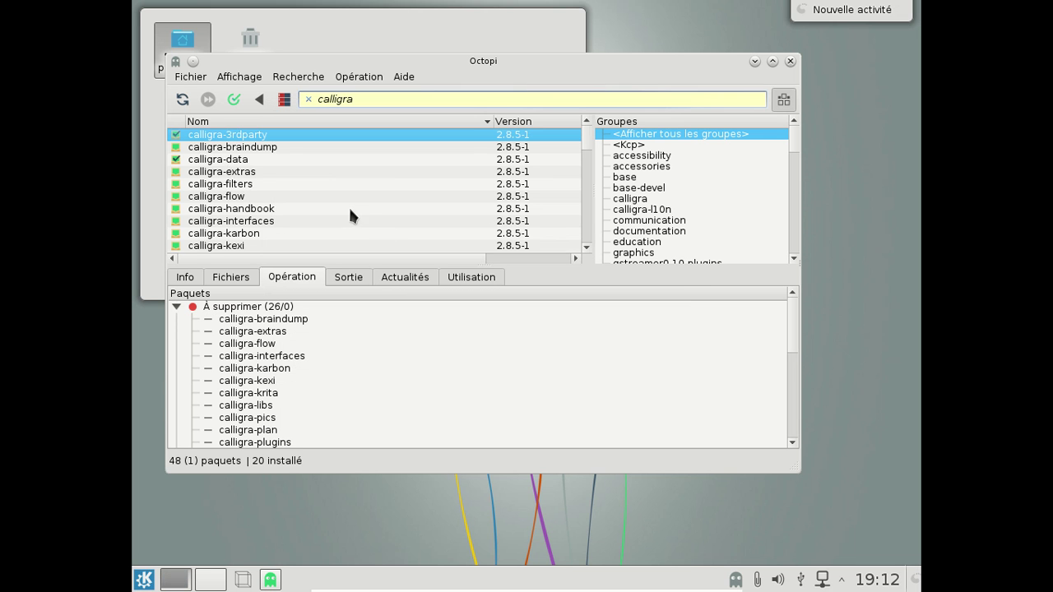
- Review the packages queued for removal and add the French language package calligra-l10n-fr to them
{"action": "scroll", "coordinate": [348, 216], "scroll_direction": "down", "scroll_amount": 5}
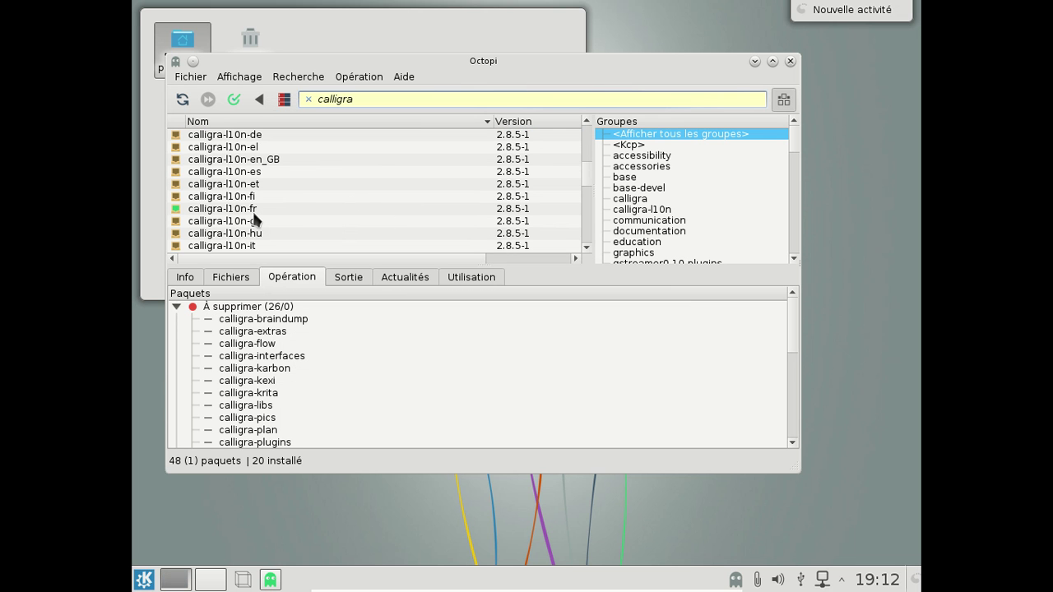
{"action": "scroll", "coordinate": [479, 384], "scroll_direction": "down", "scroll_amount": 6}
{"action": "scroll", "coordinate": [479, 383], "scroll_direction": "up", "scroll_amount": 1}
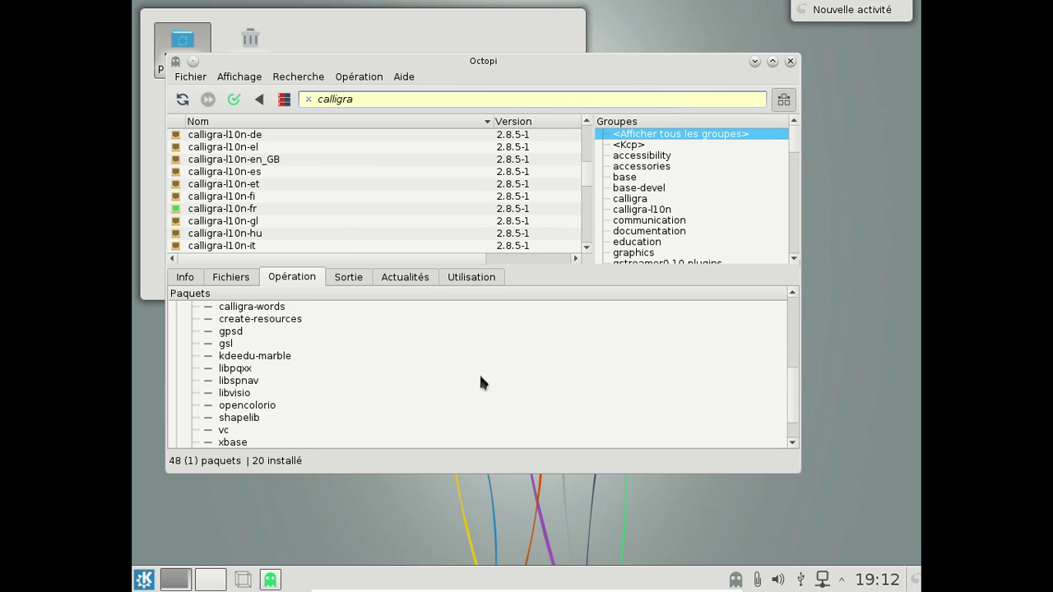
{"action": "scroll", "coordinate": [482, 383], "scroll_direction": "up", "scroll_amount": 5}
{"action": "left_click", "coordinate": [249, 209]}
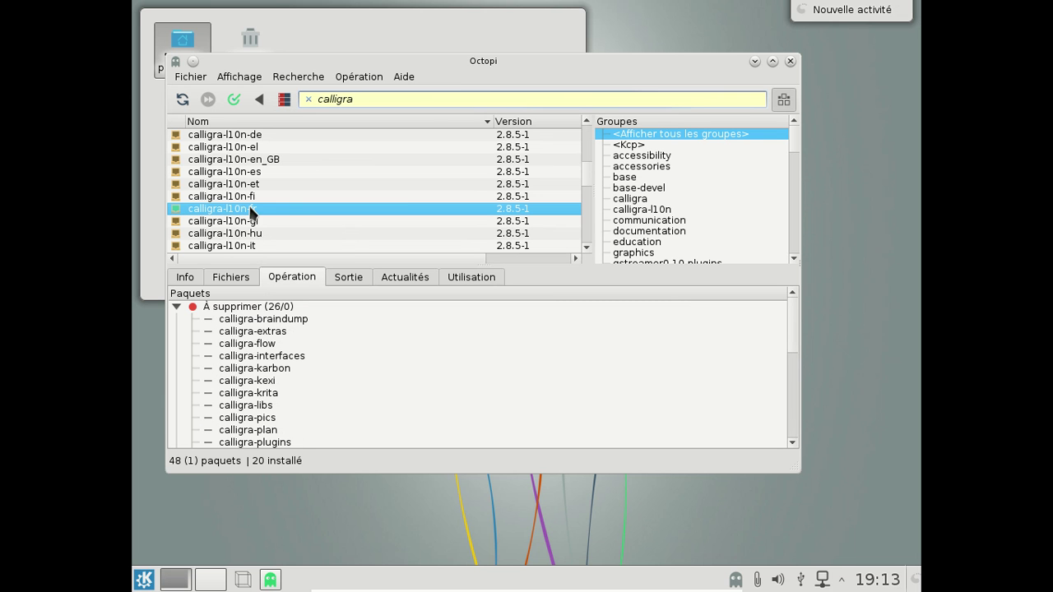
{"action": "right_click", "coordinate": [248, 209]}
{"action": "left_click", "coordinate": [296, 246]}
- Apply the pending Calligra removal, confirm it, and authenticate with the root password
{"action": "left_click", "coordinate": [236, 96]}
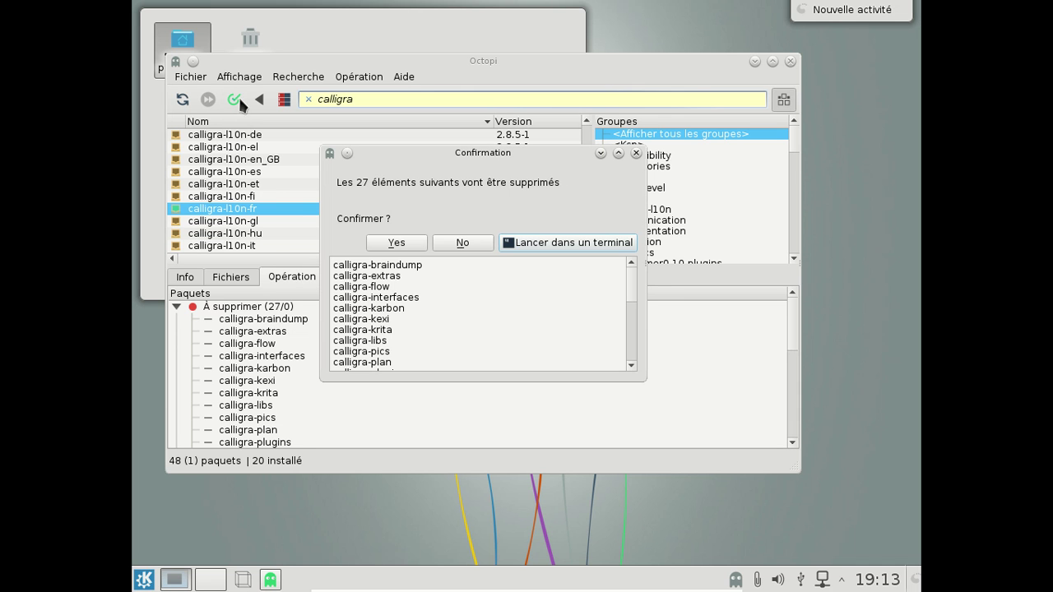
{"action": "left_click", "coordinate": [381, 243]}
{"action": "type", "text": "********"}
{"action": "key", "text": "Return"}
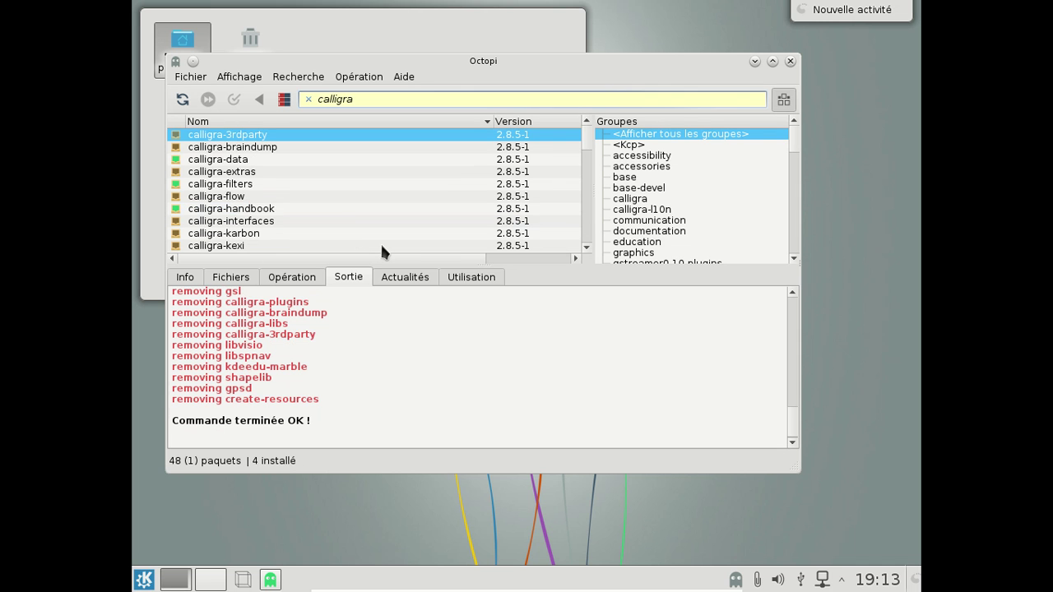
- Search the package list for "libreoffice" and look through the matching packages
{"action": "key", "text": "ctrl+a"}
{"action": "type", "text": "libreof"}
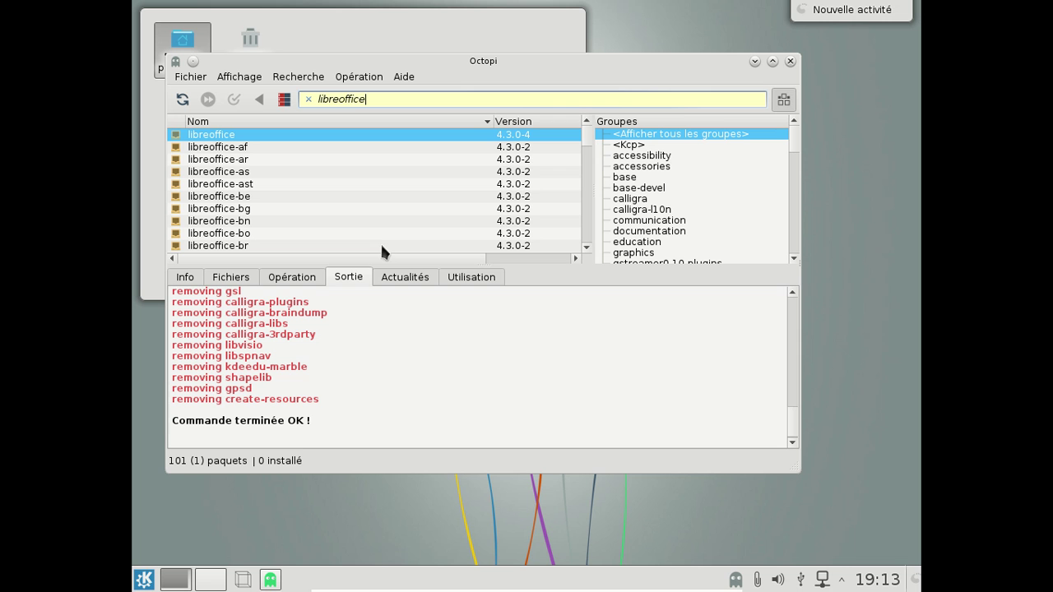
{"action": "key", "text": "ctrl+q"}
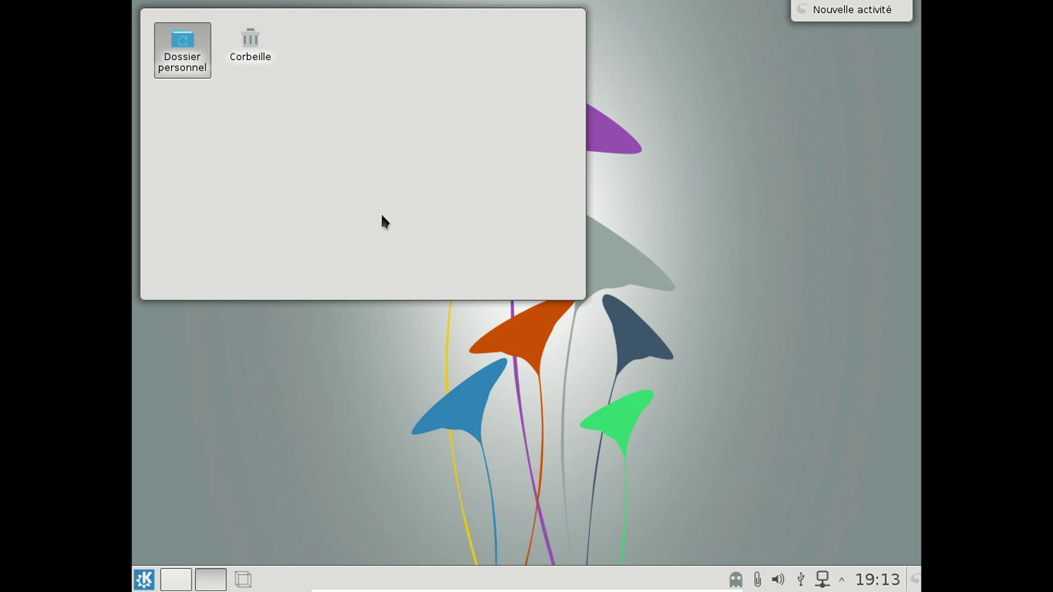
{"action": "left_click", "coordinate": [186, 580]}
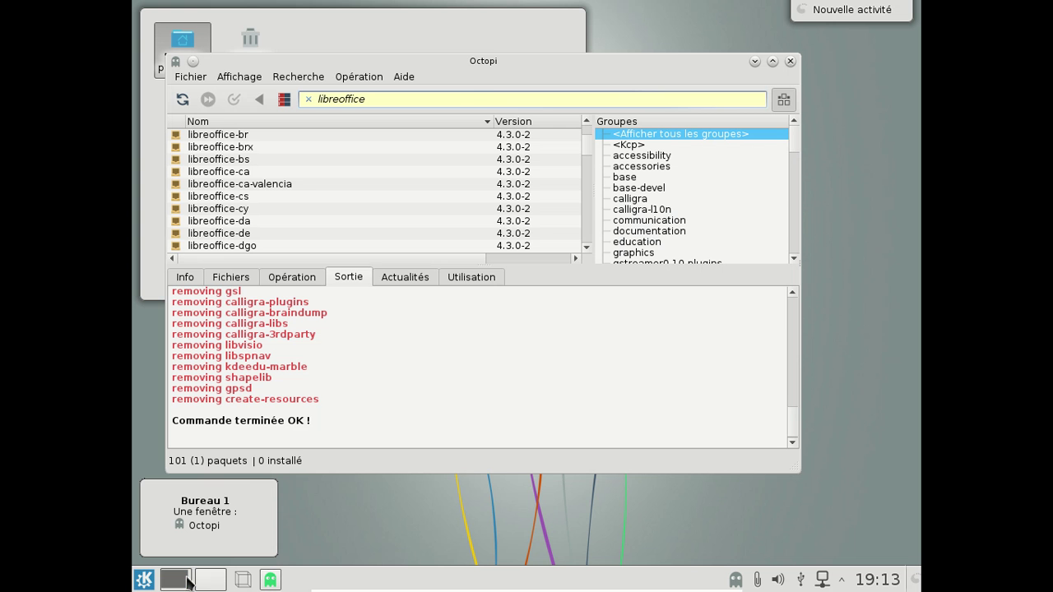
{"action": "scroll", "coordinate": [399, 188], "scroll_direction": "down", "scroll_amount": 15}
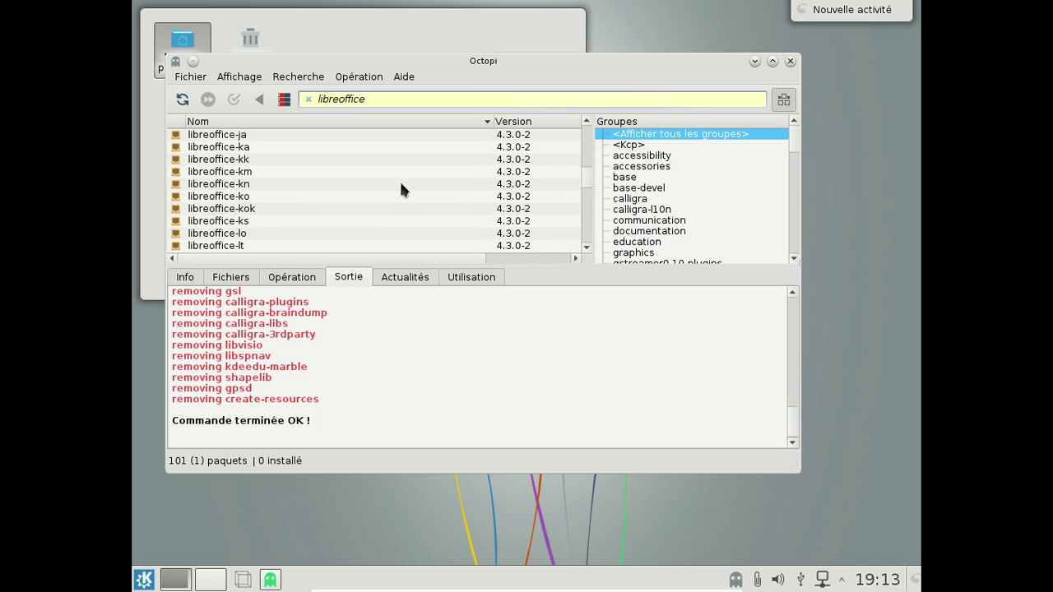
{"action": "scroll", "coordinate": [401, 191], "scroll_direction": "down", "scroll_amount": 8}
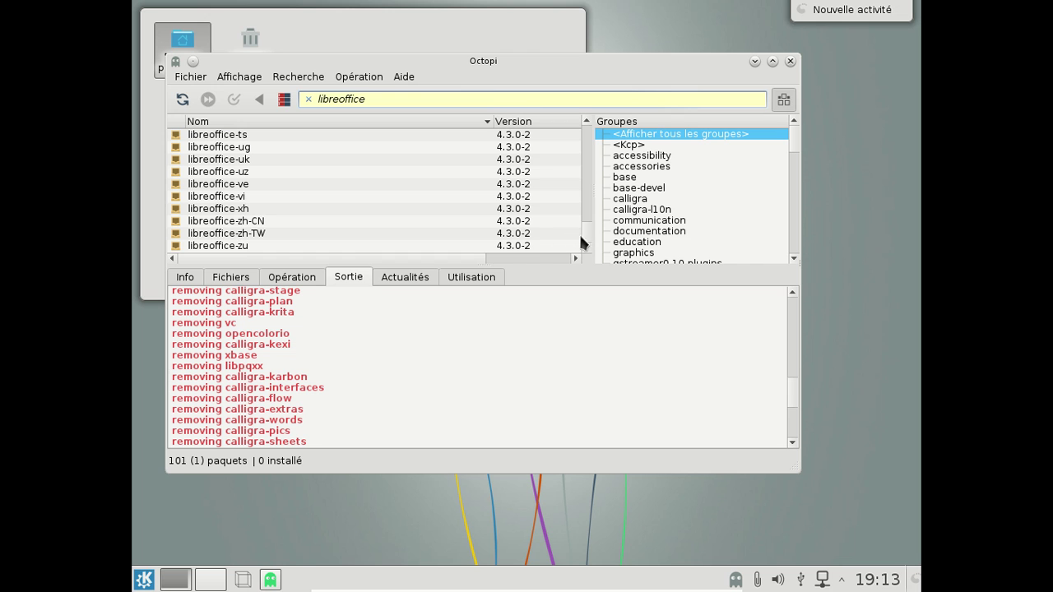
{"action": "left_click_drag", "start_coordinate": [580, 231], "coordinate": [576, 124]}
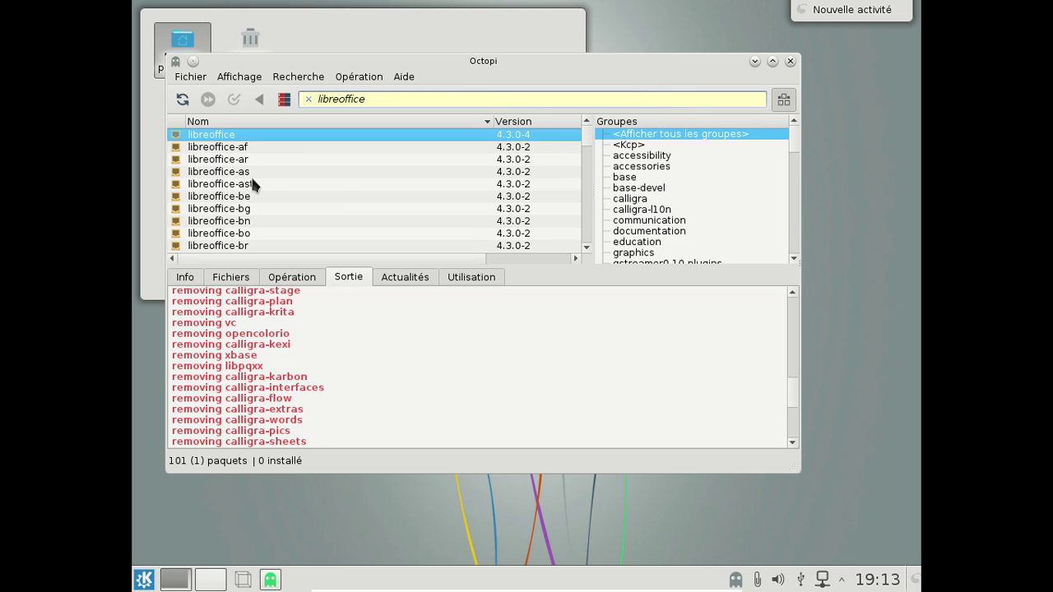
- Mark the packages libreoffice and libreoffice-fr for installation
{"action": "right_click", "coordinate": [210, 137]}
{"action": "left_click", "coordinate": [230, 146]}
{"action": "scroll", "coordinate": [280, 206], "scroll_direction": "down", "scroll_amount": 5}
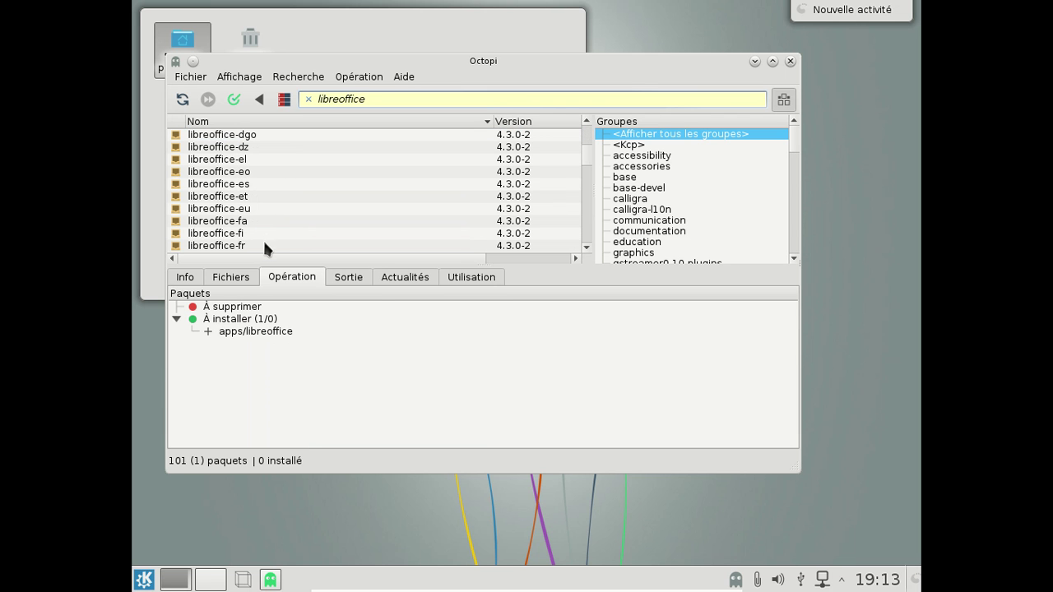
{"action": "right_click", "coordinate": [265, 244]}
{"action": "left_click", "coordinate": [283, 249]}
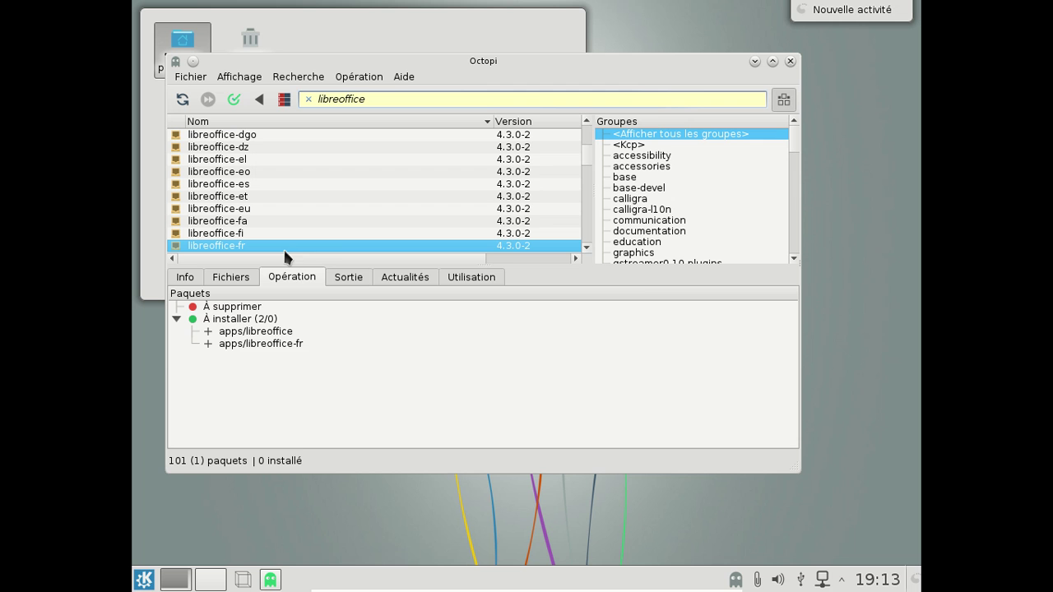
- Apply the pending LibreOffice installation, confirm it, and authenticate with the root password
{"action": "left_click", "coordinate": [234, 99]}
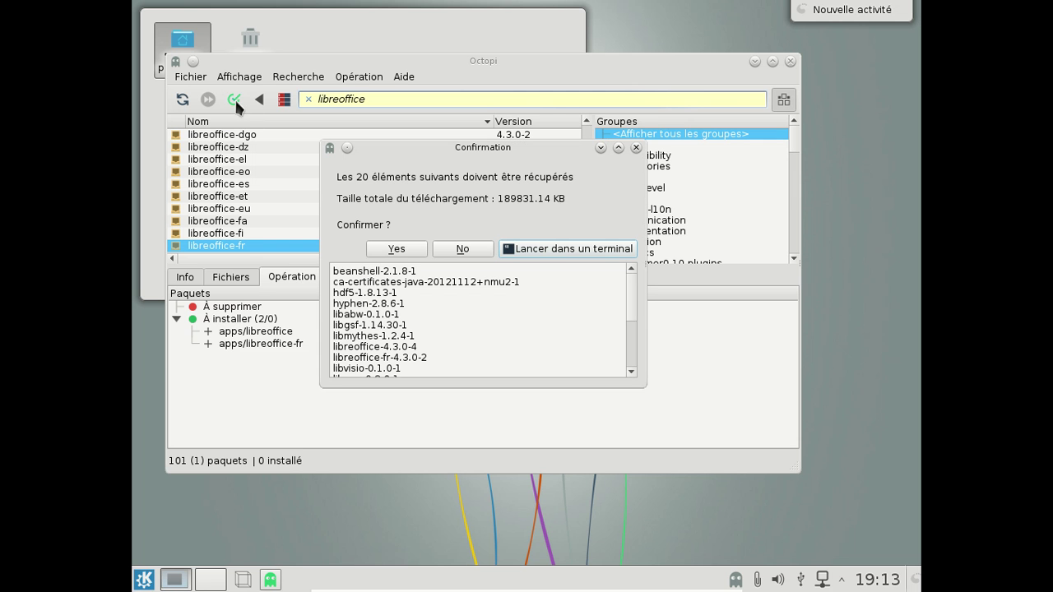
{"action": "left_click", "coordinate": [397, 249]}
{"action": "type", "text": "*********"}
{"action": "key", "text": "Return"}
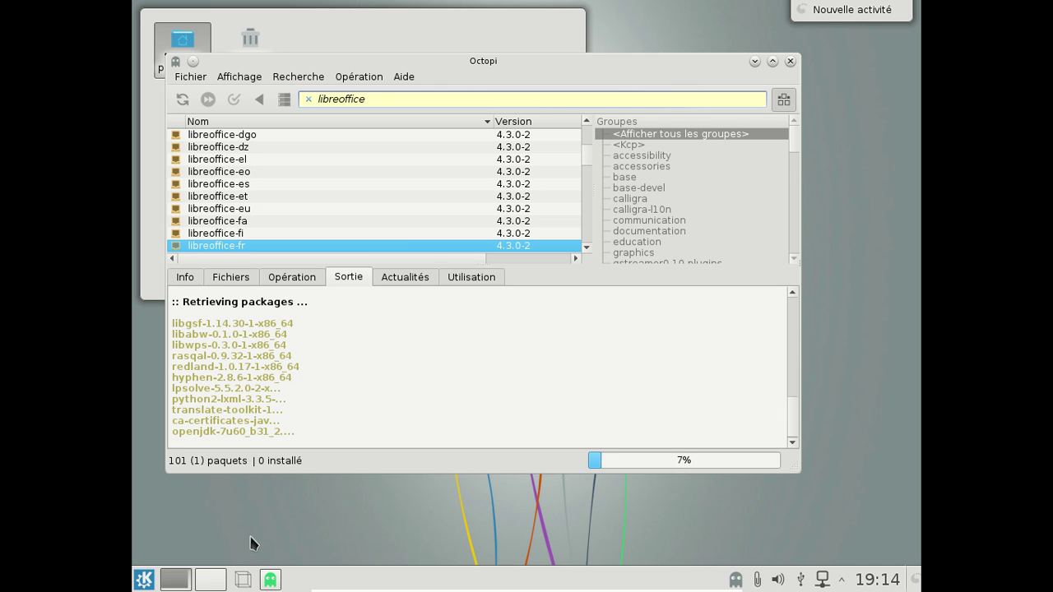
- Launch the Yakuake drop-down terminal from the system applications while the packages download
{"action": "left_click", "coordinate": [145, 579]}
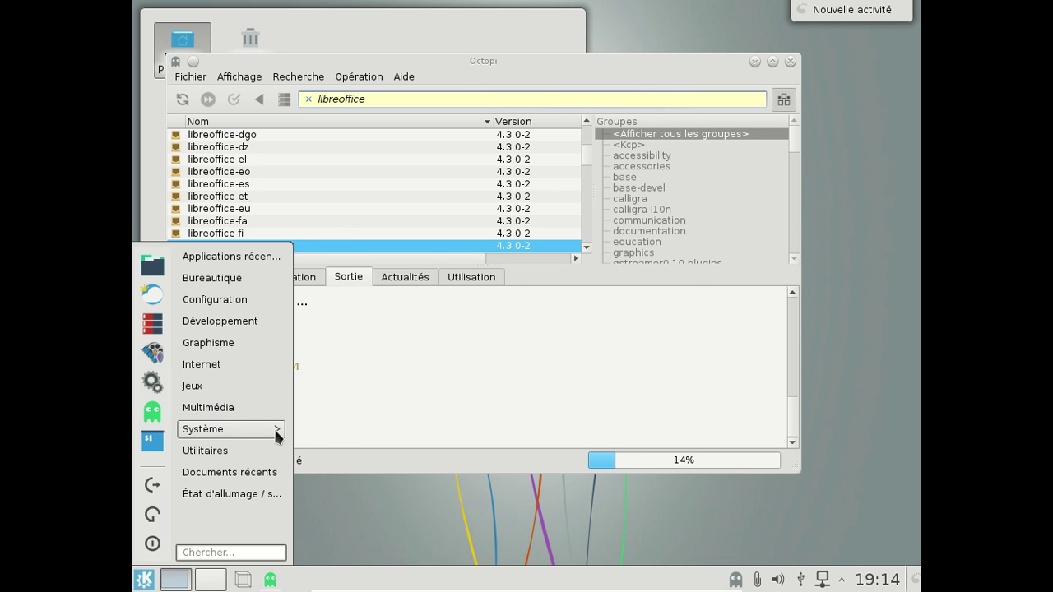
{"action": "mouse_move", "coordinate": [276, 436]}
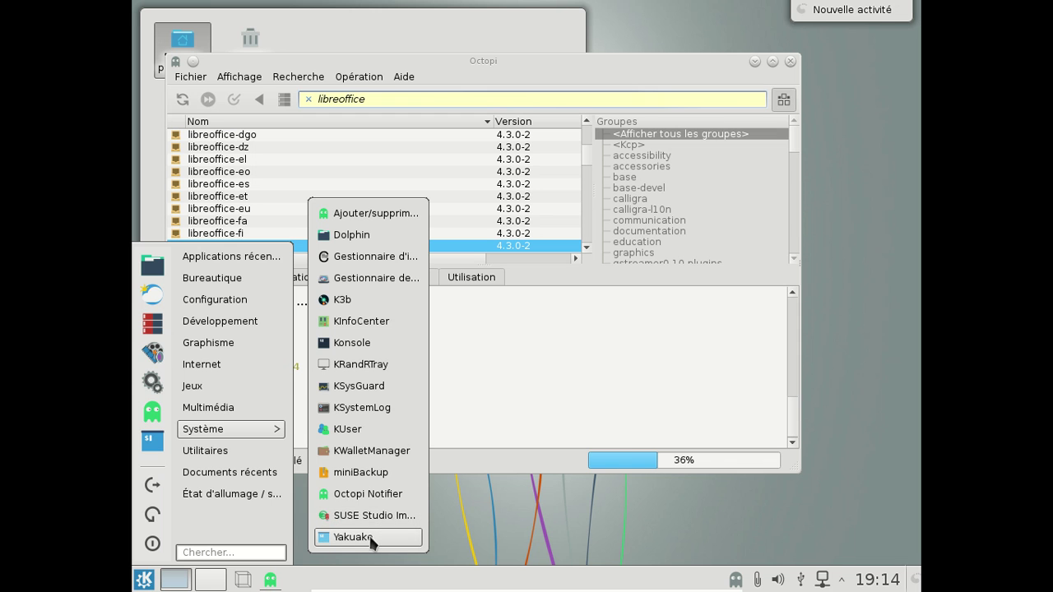
{"action": "left_click", "coordinate": [368, 538]}
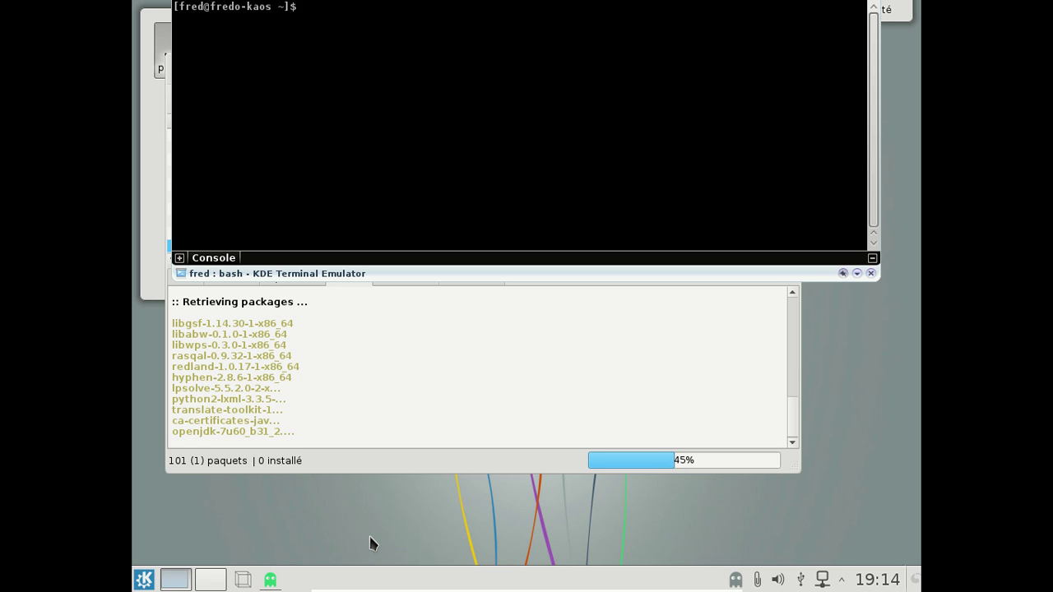
- Display the disk usage with "df -h" and the kernel information with "uname -a" in the terminal
{"action": "type", "text": "df"}
{"action": "key", "text": "BackSpace"}
{"action": "key", "text": "BackSpace"}
{"action": "key", "text": "BackSpace"}
{"action": "type", "text": "df -h"}
{"action": "key", "text": "Return"}
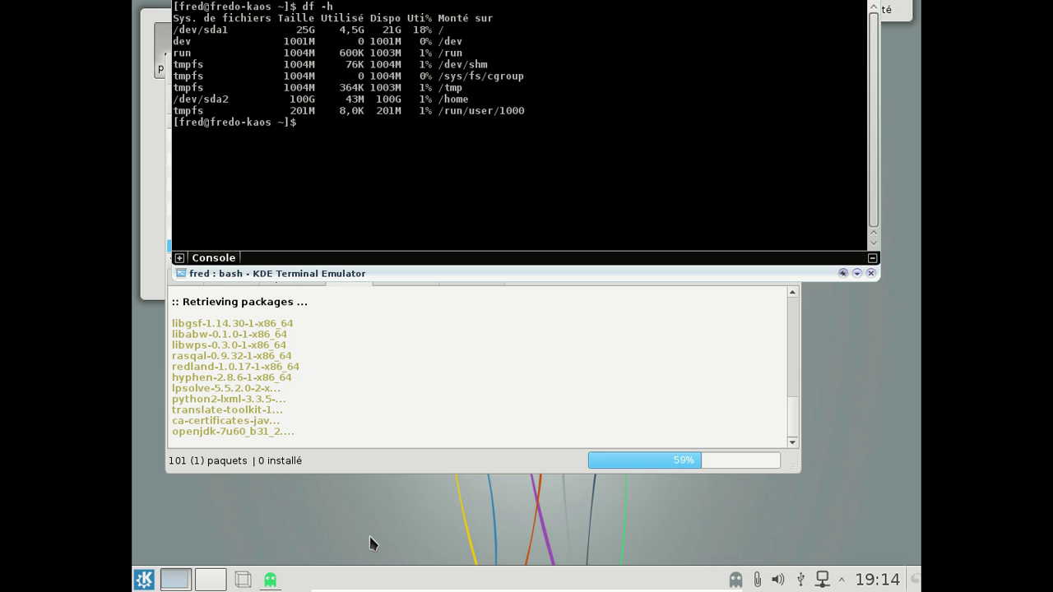
{"action": "type", "text": "uname -a"}
{"action": "key", "text": "Return"}
- Display the distribution identification in the terminal with "cat /etc/issue"
{"action": "type", "text": "ca"}
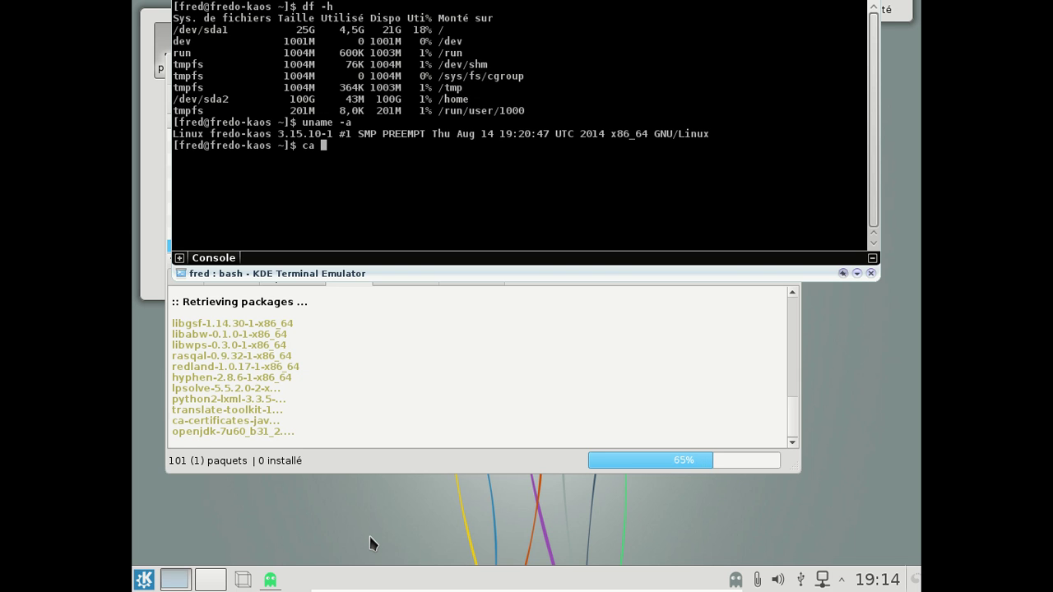
{"action": "type", "text": "t /etc/"}
{"action": "type", "text": "sd"}
{"action": "key", "text": "BackSpace"}
{"action": "key", "text": "BackSpace"}
{"action": "type", "text": "u"}
{"action": "key", "text": "BackSpace"}
{"action": "type", "text": "is"}
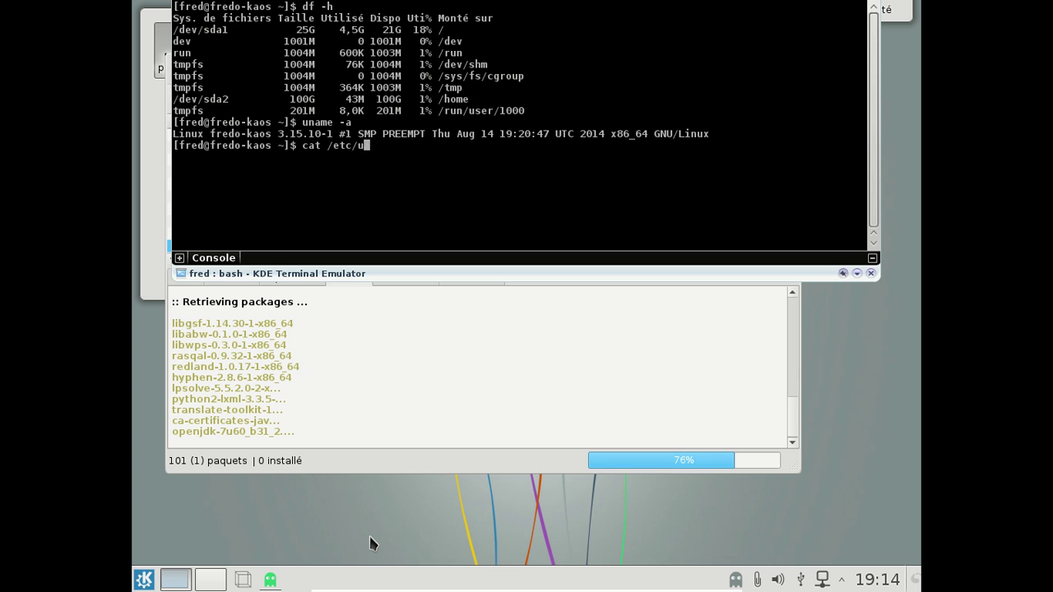
{"action": "type", "text": "sue"}
{"action": "key", "text": "Return"}
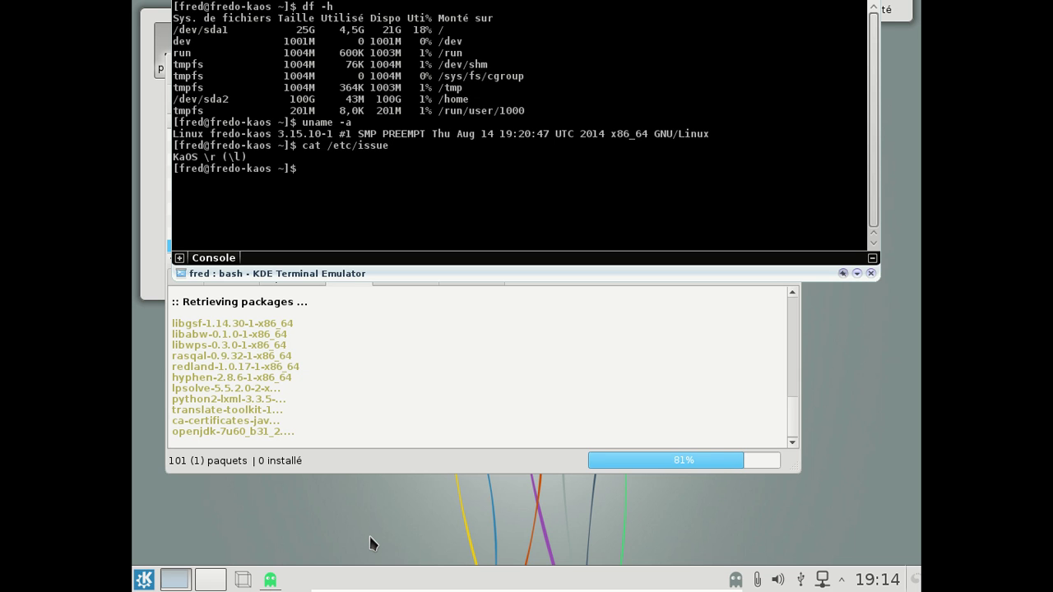
- Display the network version of the identification file with "cat /etc/issue.net" and exit the terminal
{"action": "key", "text": "Up"}
{"action": "type", "text": ".b"}
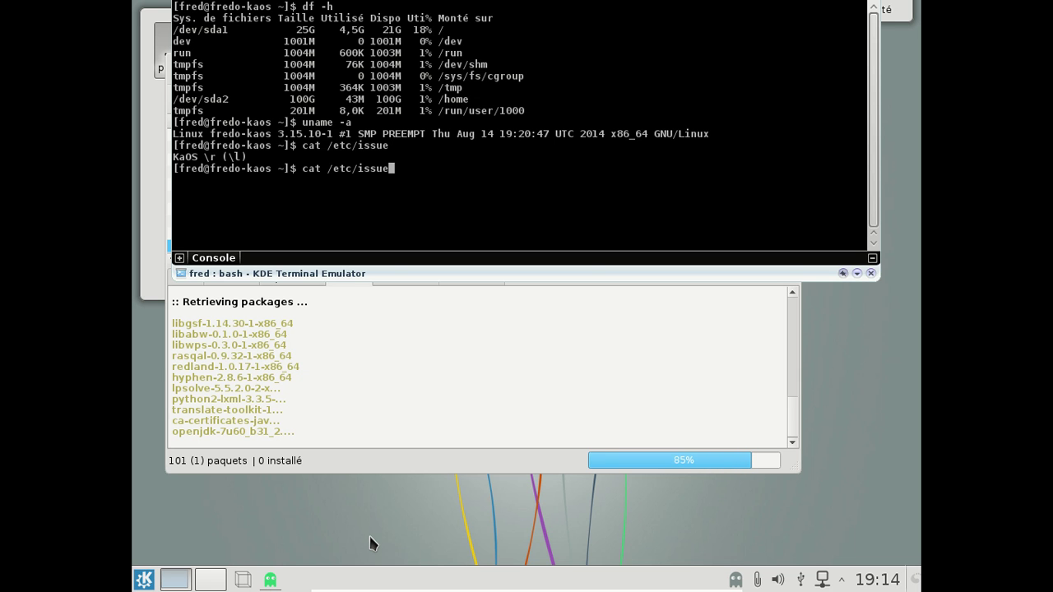
{"action": "key", "text": "BackSpace"}
{"action": "type", "text": "net"}
{"action": "key", "text": "Return"}
{"action": "type", "text": "exit"}
{"action": "key", "text": "Return"}
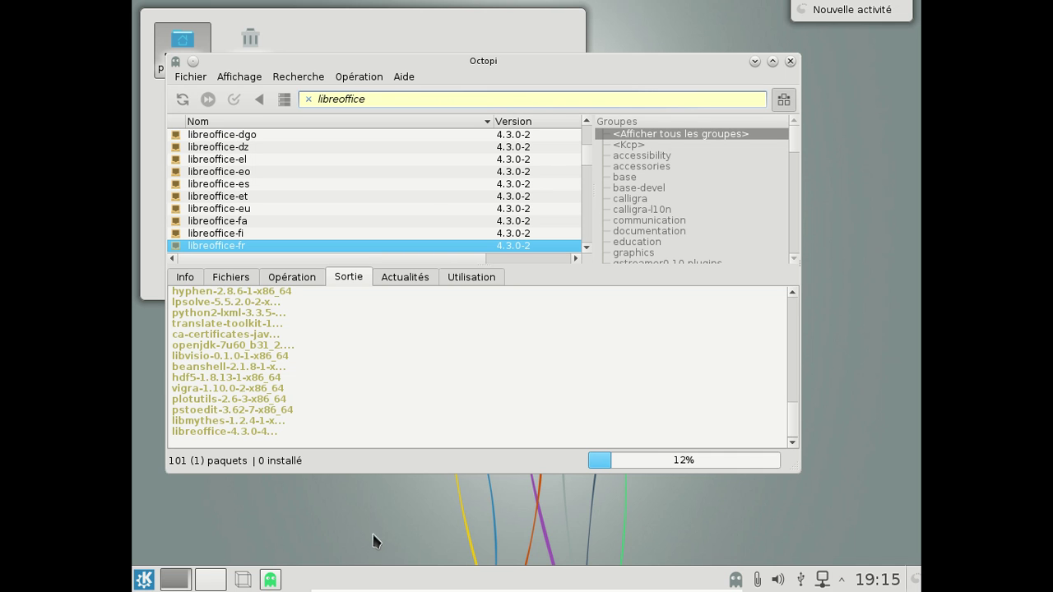
- Read through the KaOS news in Octopi, glance at the usage help and return to the installation output
{"action": "left_click", "coordinate": [411, 280]}
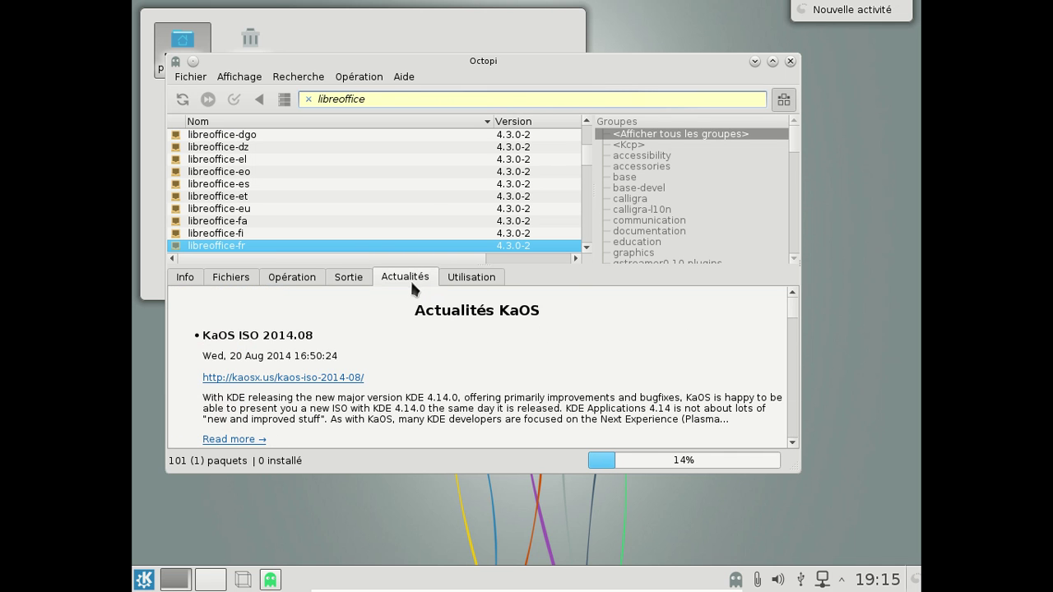
{"action": "scroll", "coordinate": [559, 332], "scroll_direction": "down", "scroll_amount": 4}
{"action": "scroll", "coordinate": [557, 333], "scroll_direction": "down", "scroll_amount": 2}
{"action": "scroll", "coordinate": [558, 333], "scroll_direction": "up", "scroll_amount": 4}
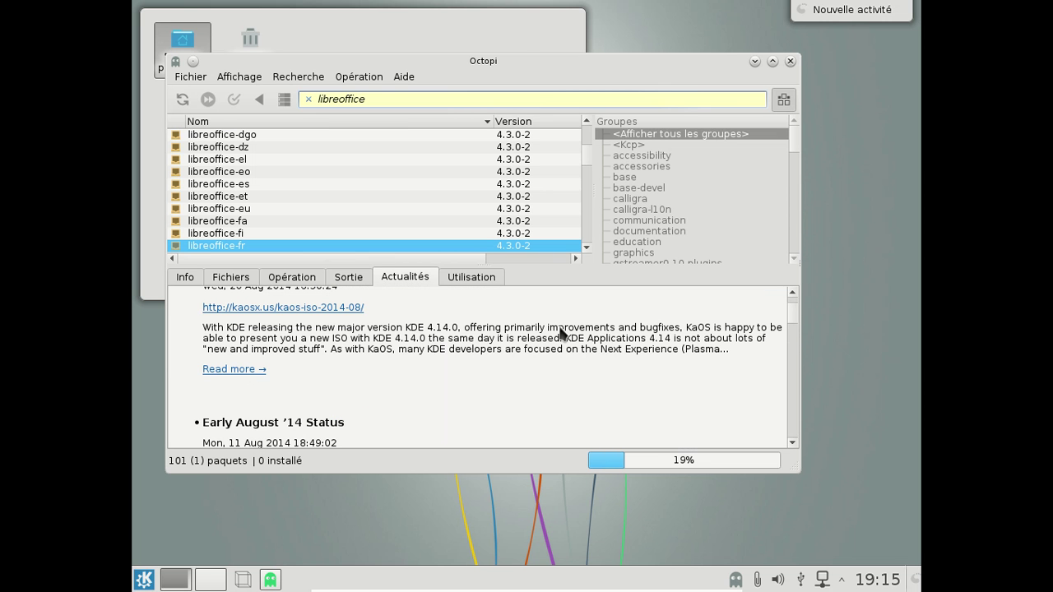
{"action": "left_click", "coordinate": [476, 282]}
{"action": "left_click", "coordinate": [352, 279]}
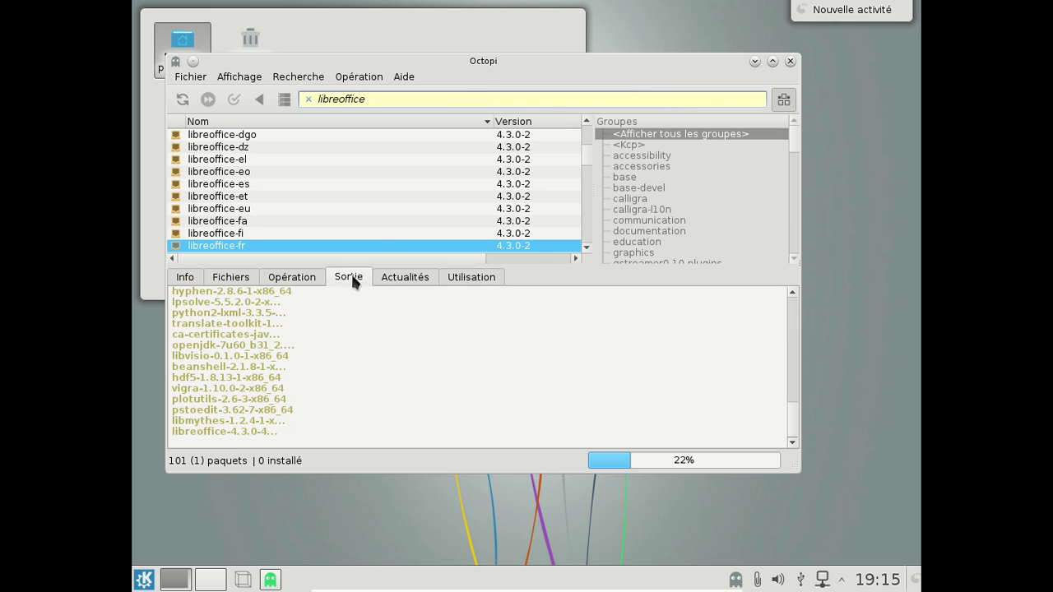
- Review the file contents and the package information of libreoffice-fr in Octopi
{"action": "left_click", "coordinate": [280, 275]}
{"action": "left_click", "coordinate": [242, 278]}
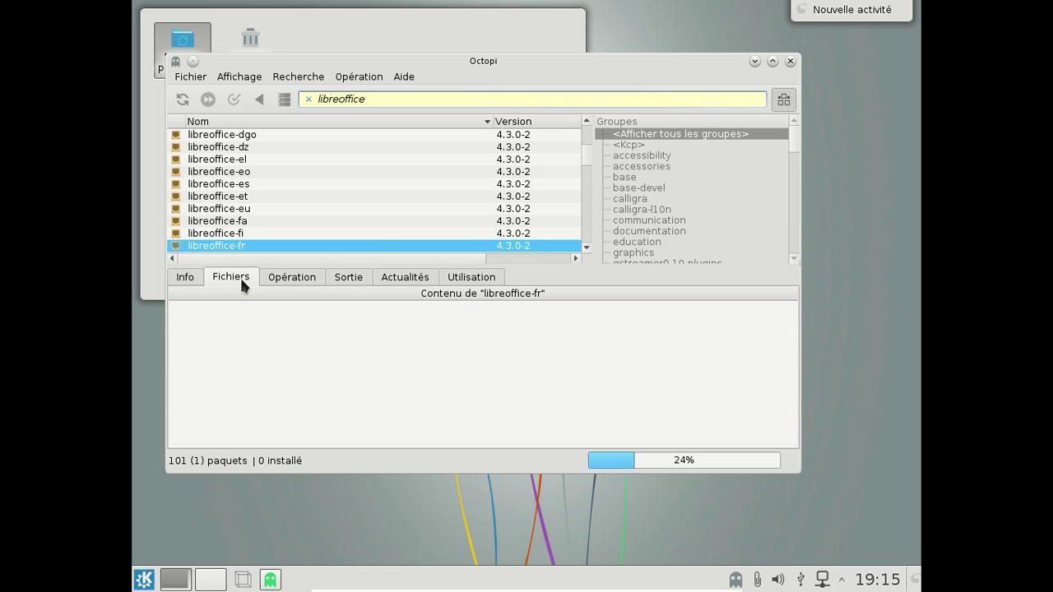
{"action": "left_click", "coordinate": [186, 278]}
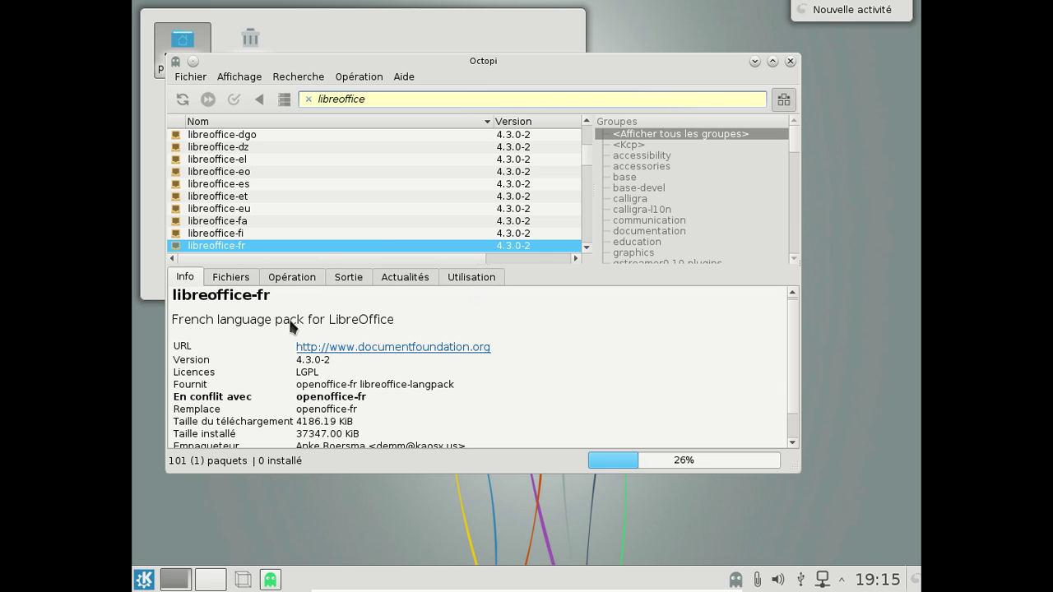
{"action": "scroll", "coordinate": [585, 370], "scroll_direction": "down", "scroll_amount": 1}
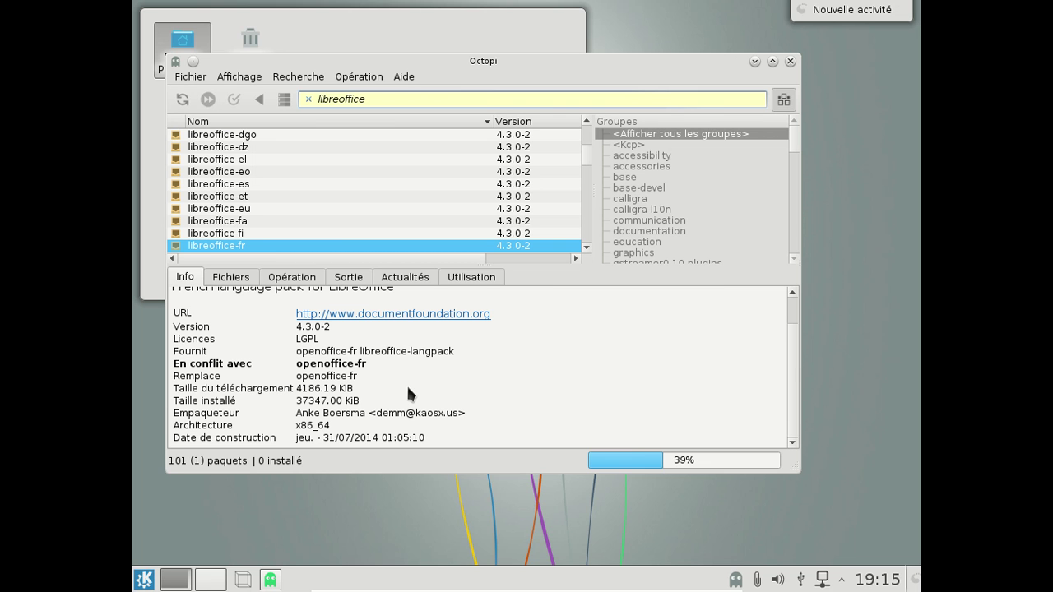
- Launch the AMZ Downloader from the multimedia applications to see what it is, and close it
{"action": "left_click", "coordinate": [144, 579]}
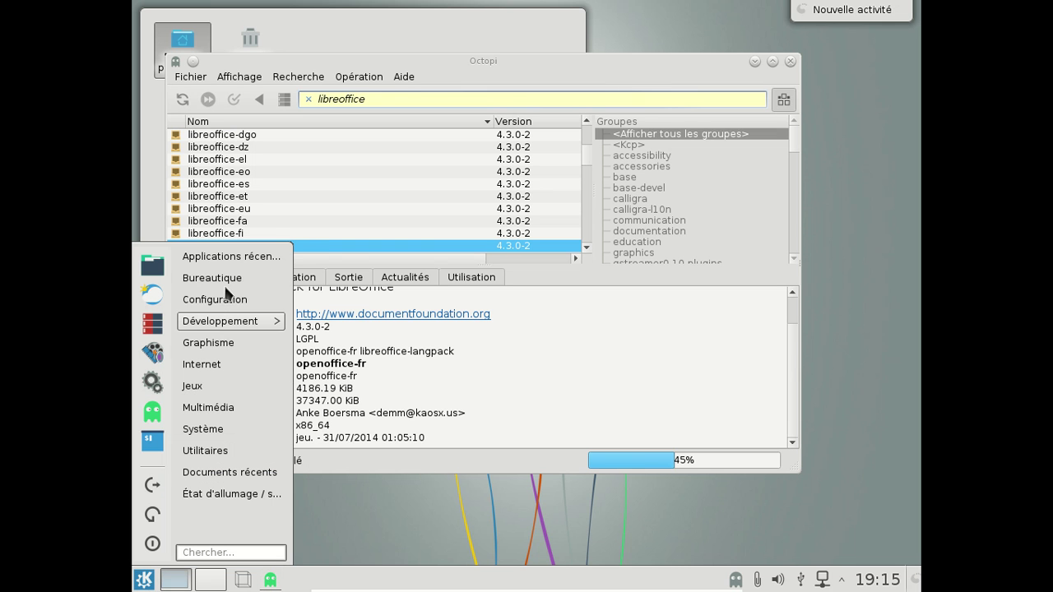
{"action": "mouse_move", "coordinate": [223, 265]}
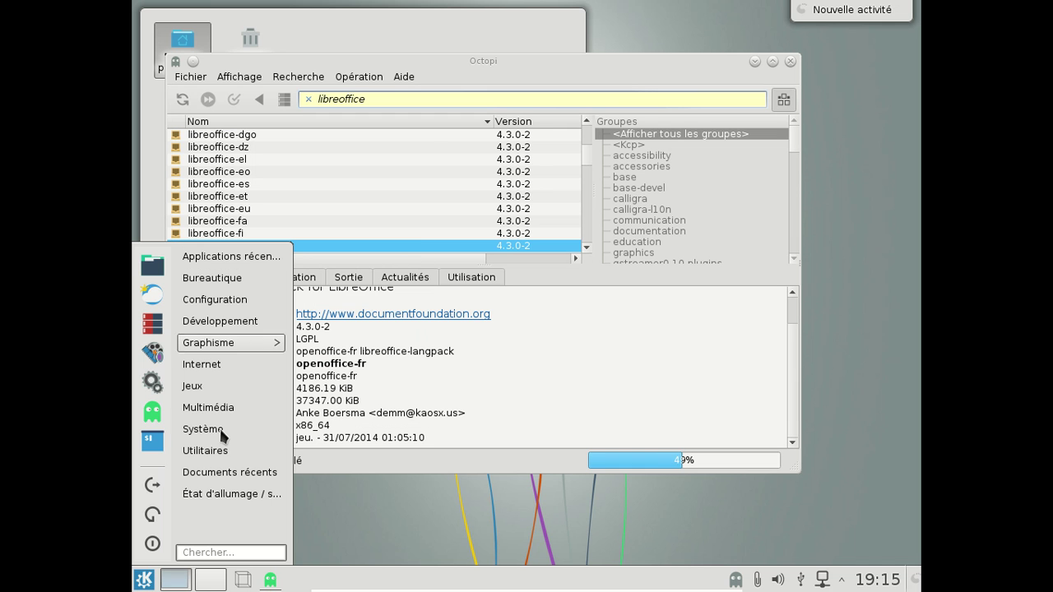
{"action": "mouse_move", "coordinate": [212, 455]}
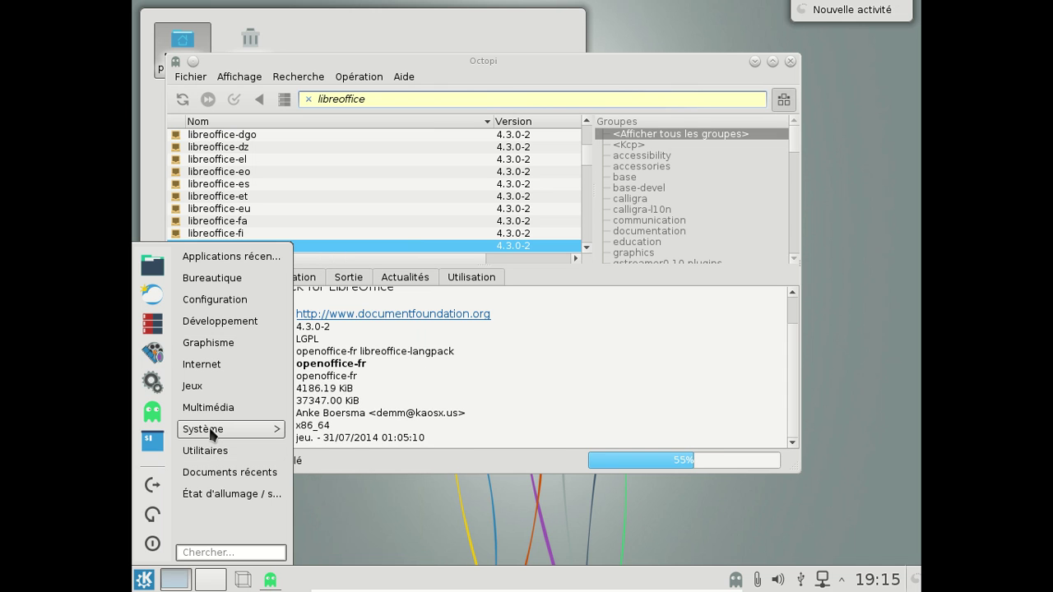
{"action": "mouse_move", "coordinate": [212, 433]}
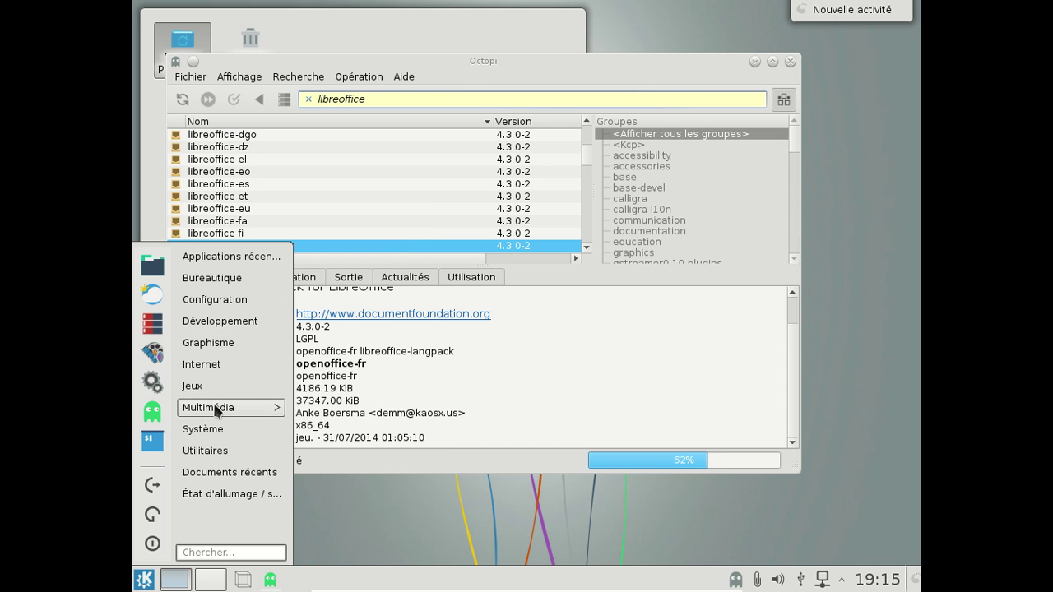
{"action": "mouse_move", "coordinate": [217, 407]}
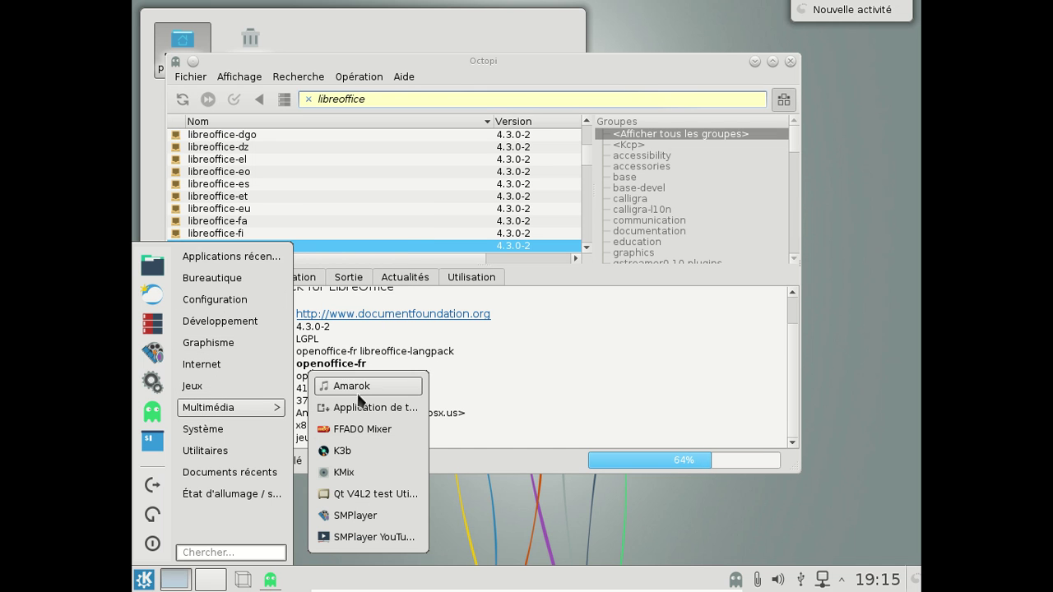
{"action": "left_click", "coordinate": [359, 408]}
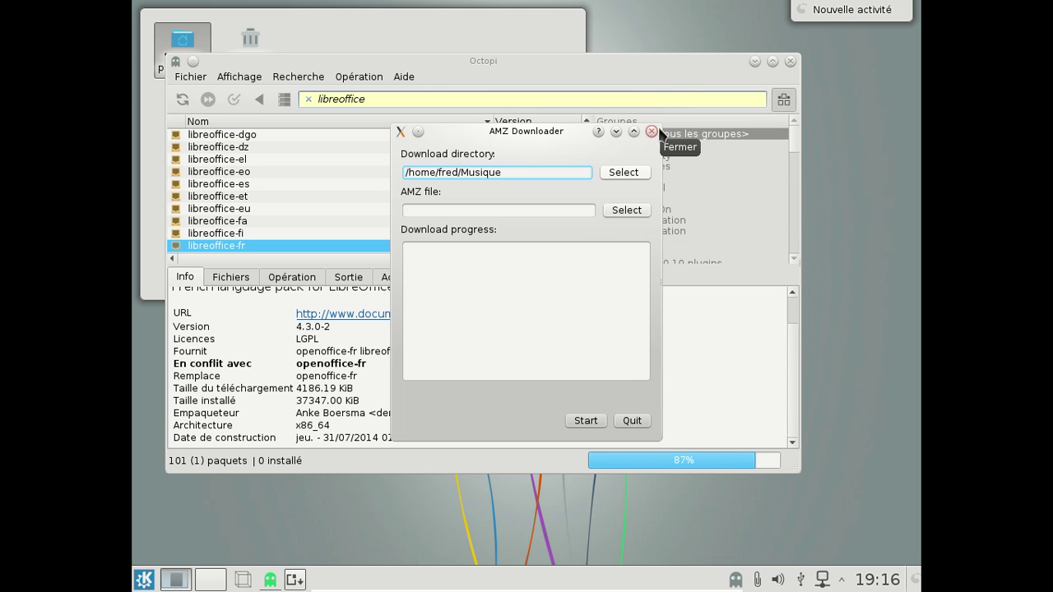
{"action": "left_click", "coordinate": [655, 130]}
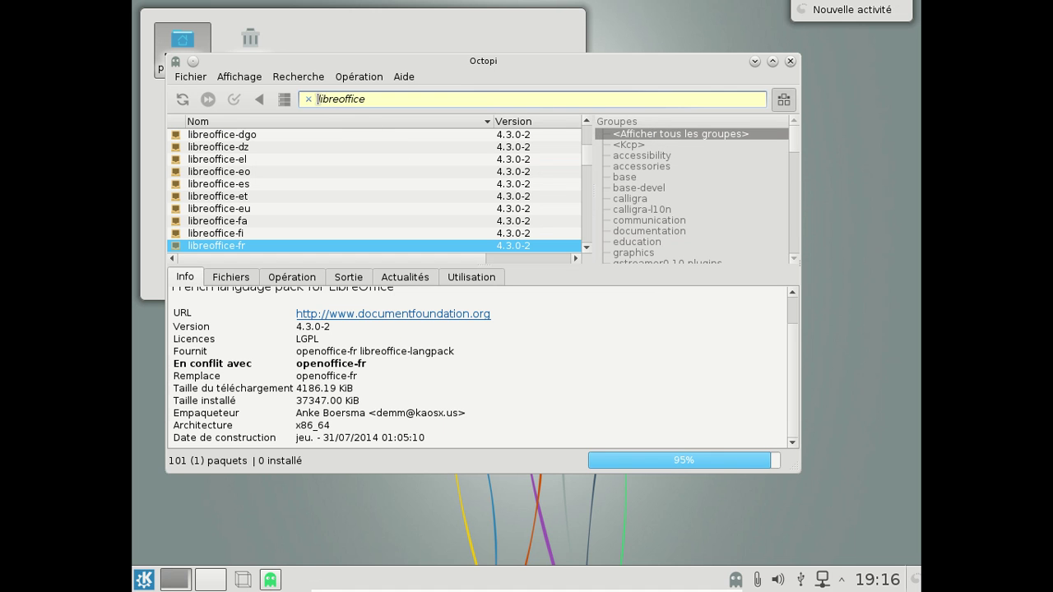
- Replace the libreoffice filter with a package search for "yaourt" while showing the installation output, and clear the search
{"action": "left_click", "coordinate": [309, 98]}
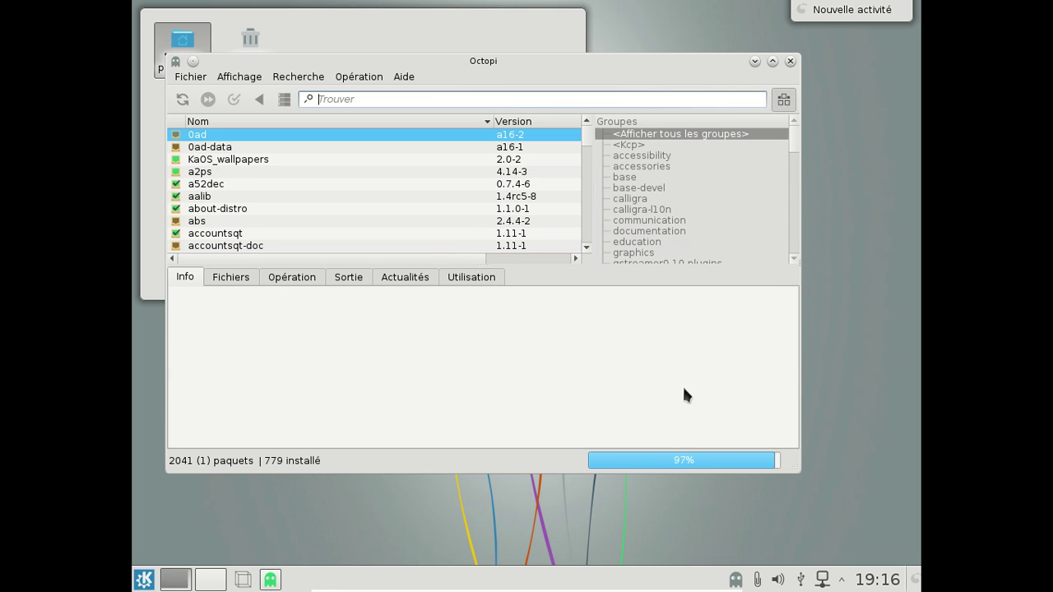
{"action": "left_click", "coordinate": [345, 277]}
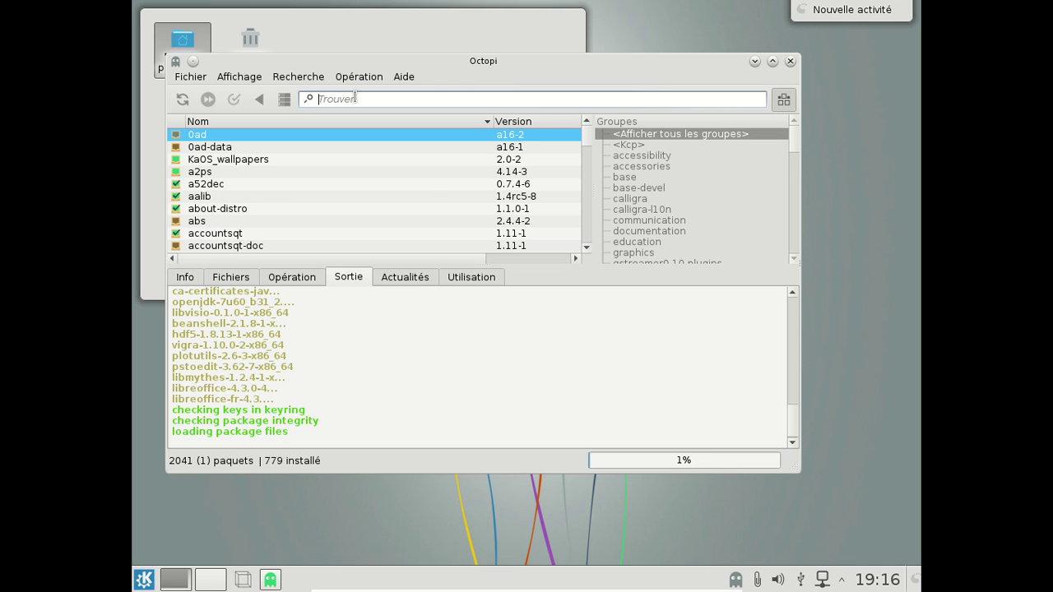
{"action": "type", "text": "yaourt"}
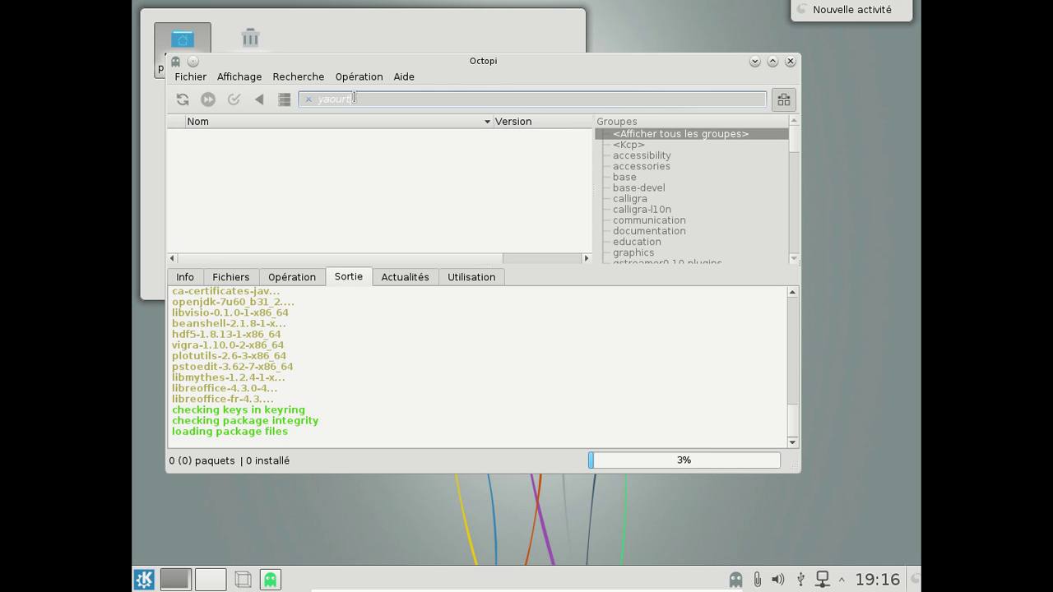
{"action": "key", "text": "BackSpace"}
{"action": "key", "text": "BackSpace"}
{"action": "key", "text": "BackSpace"}
{"action": "key", "text": "BackSpace"}
{"action": "key", "text": "BackSpace"}
{"action": "key", "text": "BackSpace"}
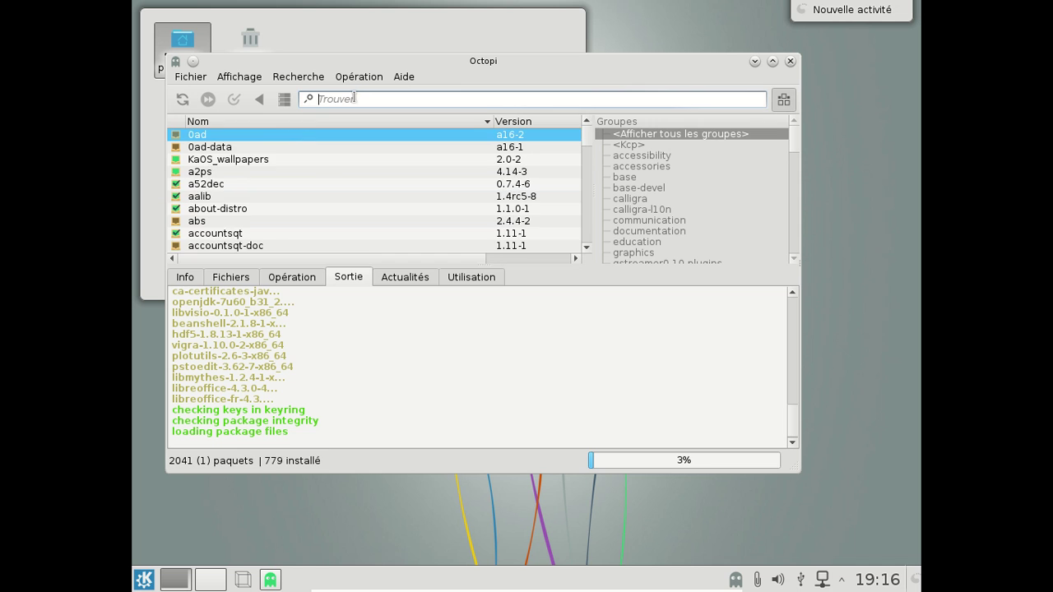
- Search the package list for "locale" and clear the search term
{"action": "type", "text": "locale"}
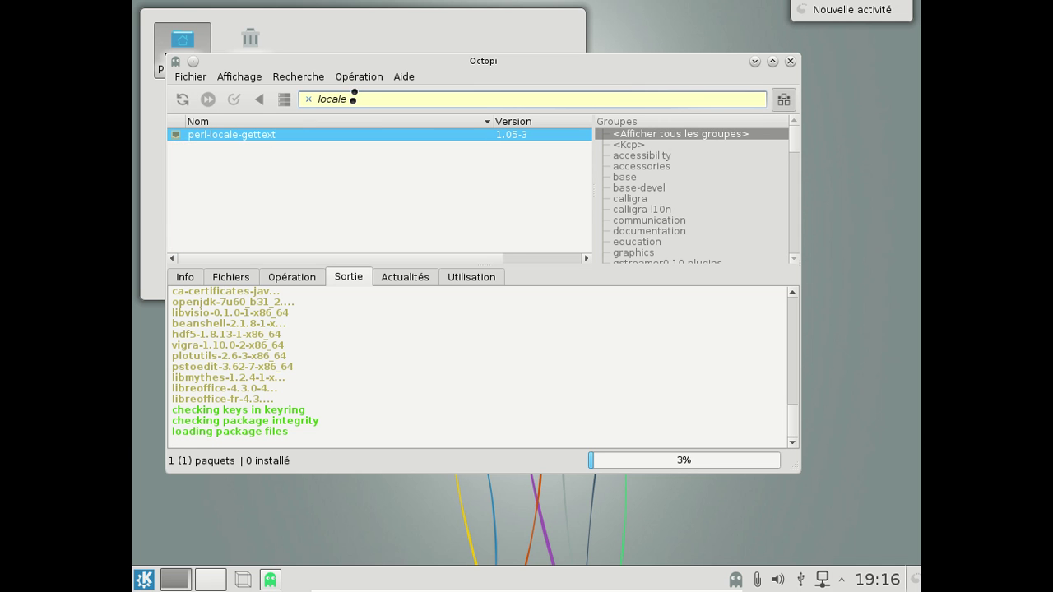
{"action": "key", "text": "BackSpace"}
{"action": "key", "text": "BackSpace"}
{"action": "key", "text": "BackSpace"}
{"action": "key", "text": "BackSpace"}
{"action": "key", "text": "BackSpace"}
{"action": "key", "text": "BackSpace"}
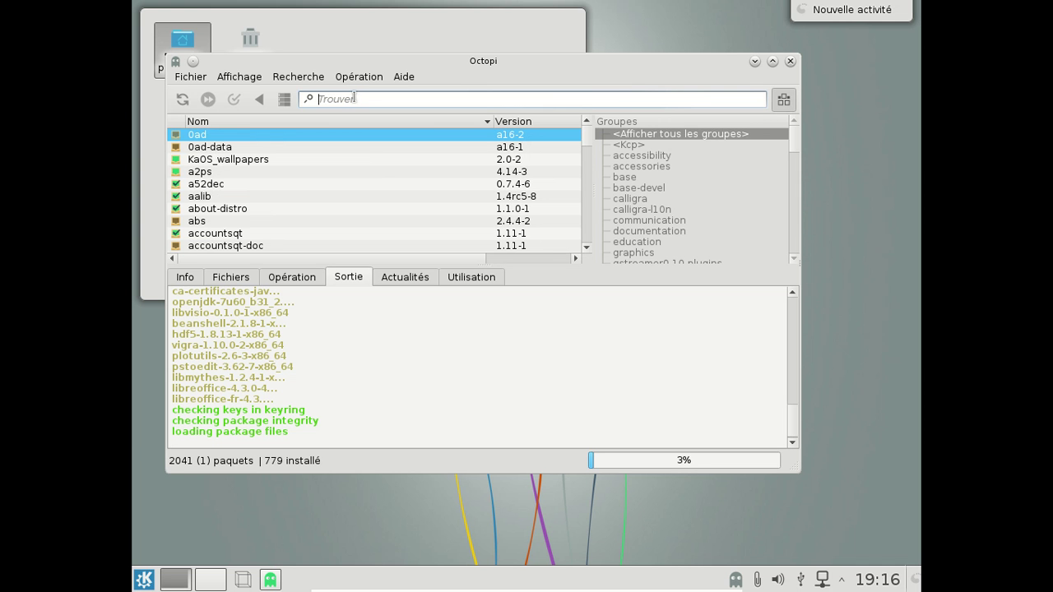
- Check the office applications category, and view the desktop clock's calendar before closing it
{"action": "left_click", "coordinate": [150, 580]}
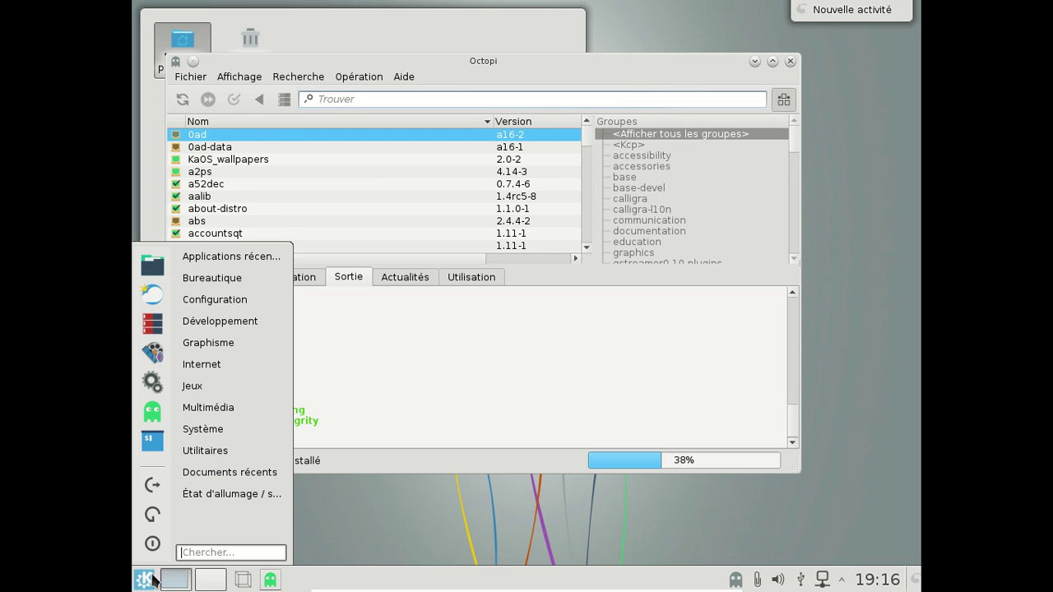
{"action": "mouse_move", "coordinate": [239, 283]}
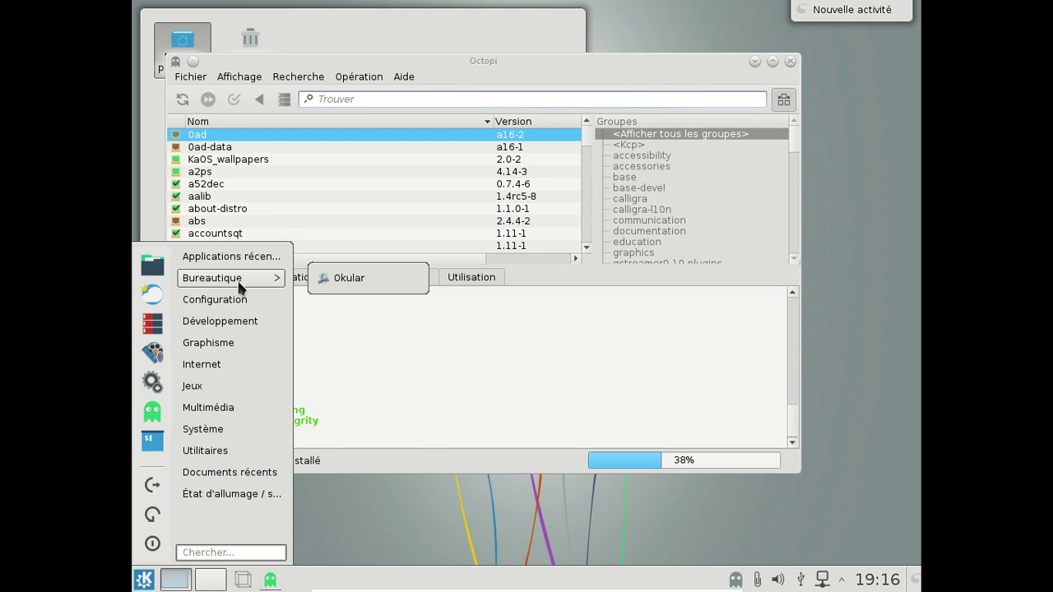
{"action": "left_click", "coordinate": [403, 500]}
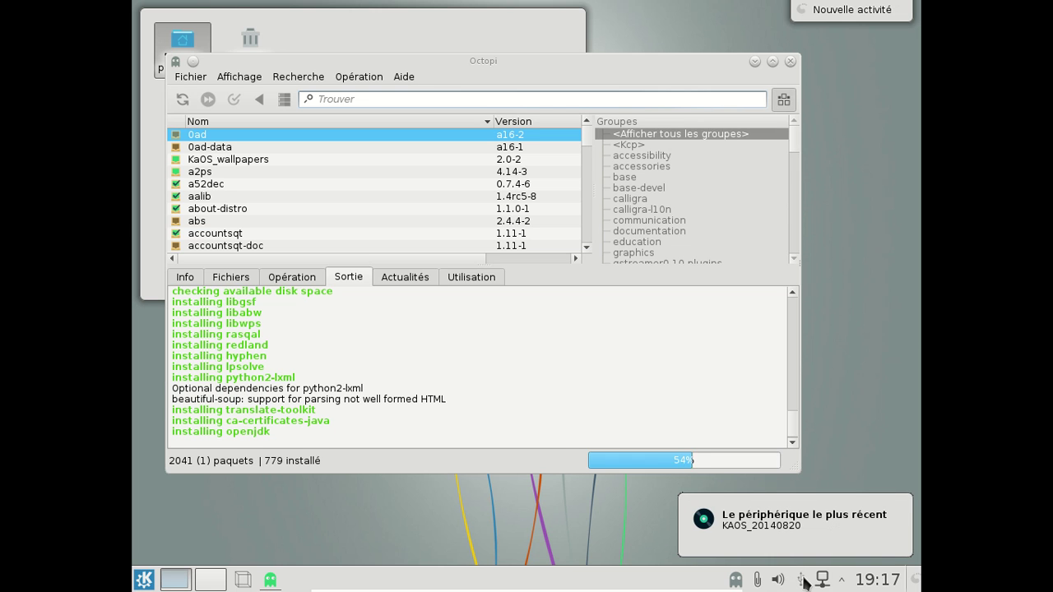
{"action": "left_click", "coordinate": [872, 581]}
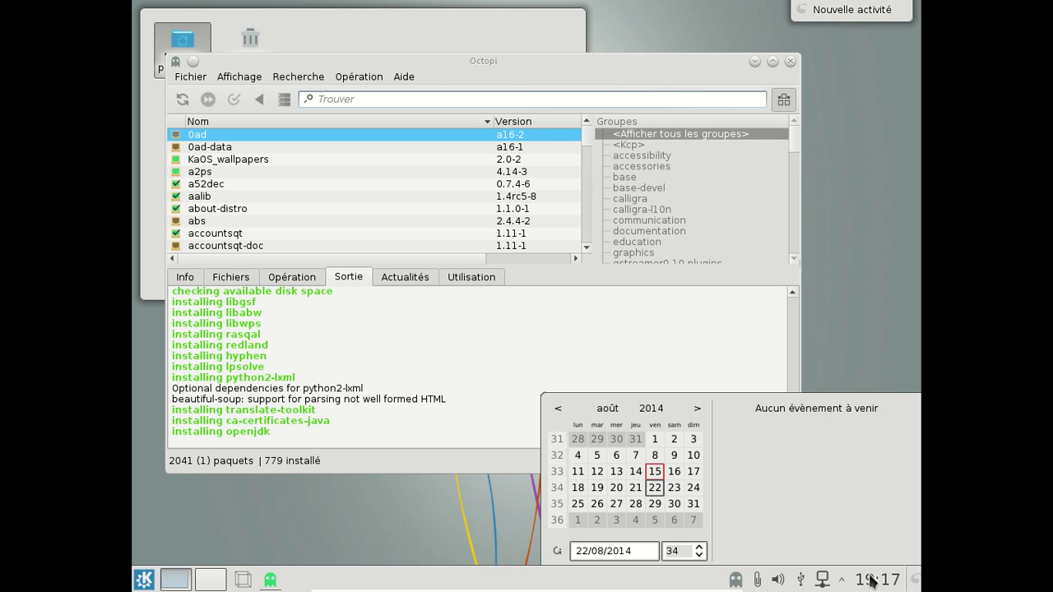
{"action": "left_click", "coordinate": [872, 581]}
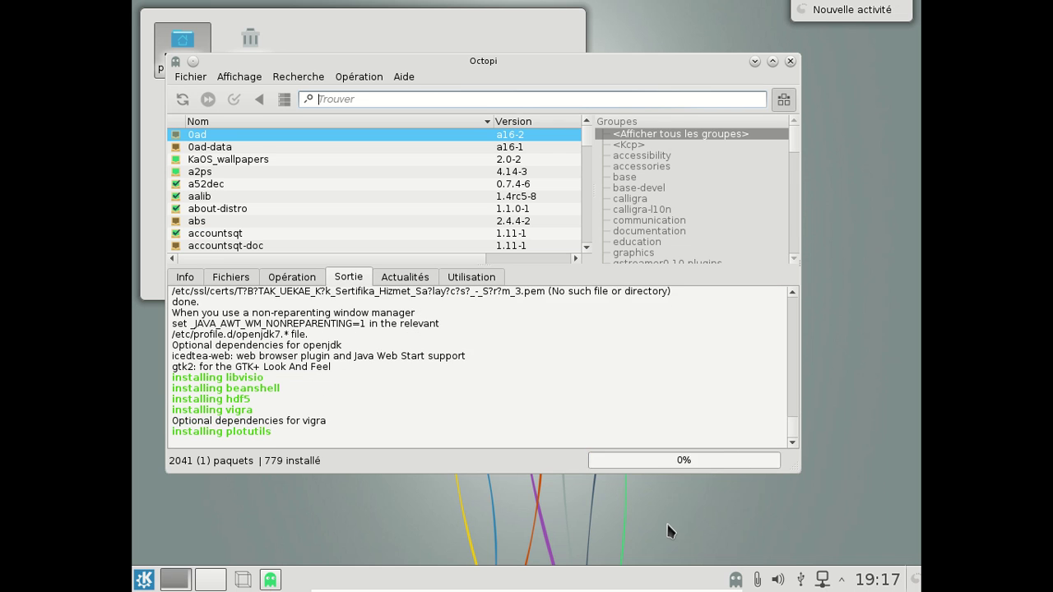
- Browse the Internet category of the installed applications and close the application launcher
{"action": "left_click", "coordinate": [155, 585]}
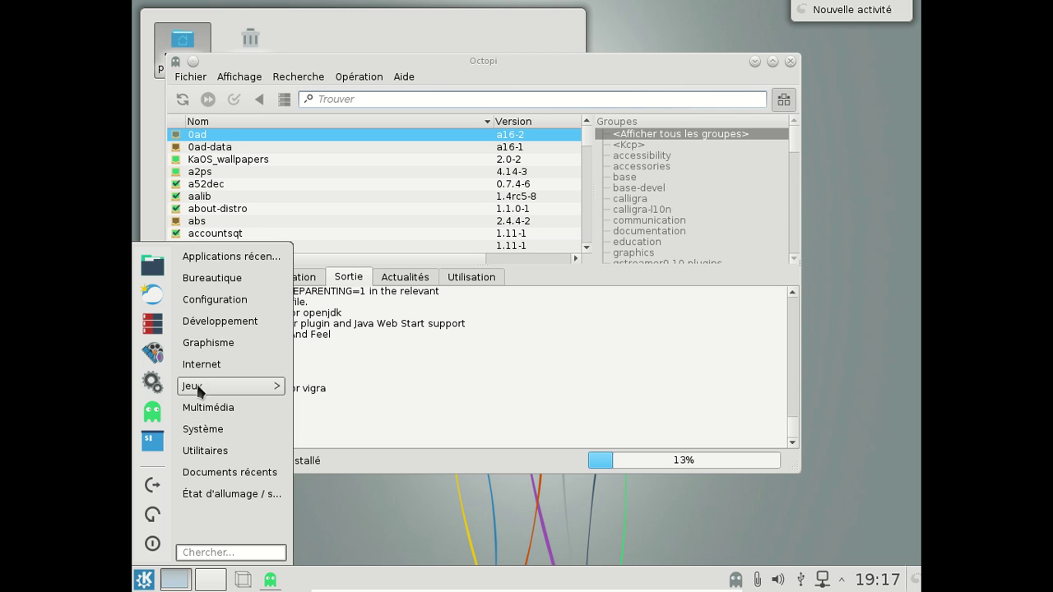
{"action": "mouse_move", "coordinate": [205, 367]}
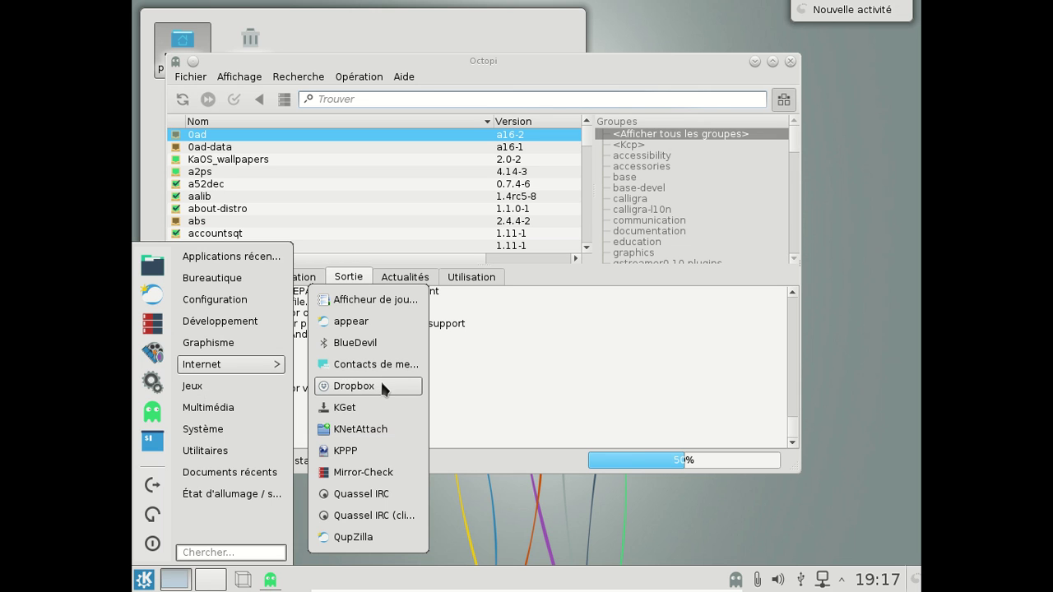
{"action": "mouse_move", "coordinate": [234, 330]}
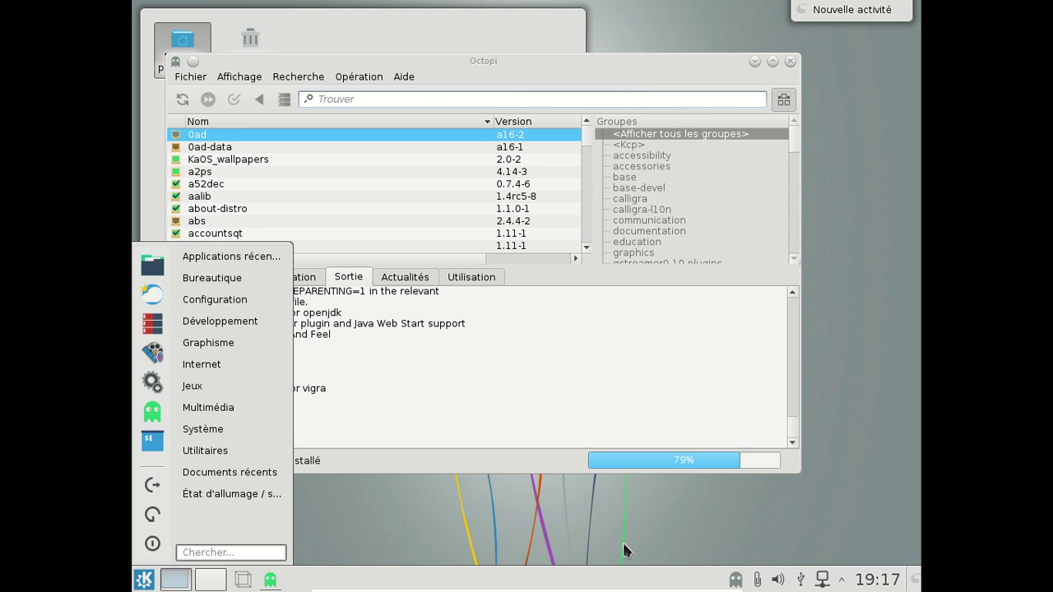
{"action": "left_click", "coordinate": [611, 521]}
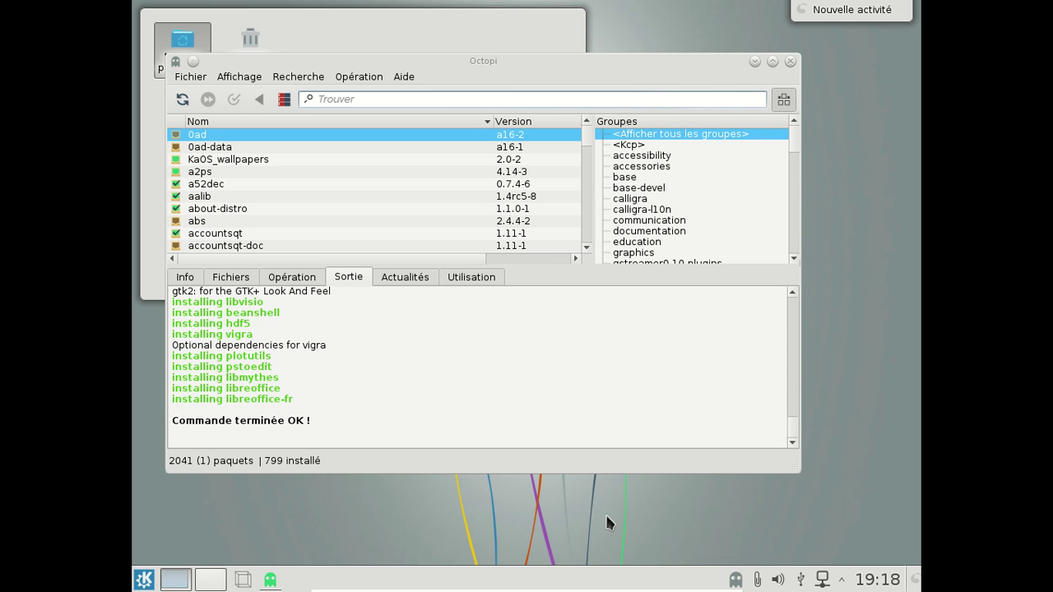
- Launch LibreOffice Writer, view its version information, and close the About window and Writer
{"action": "left_click", "coordinate": [151, 579]}
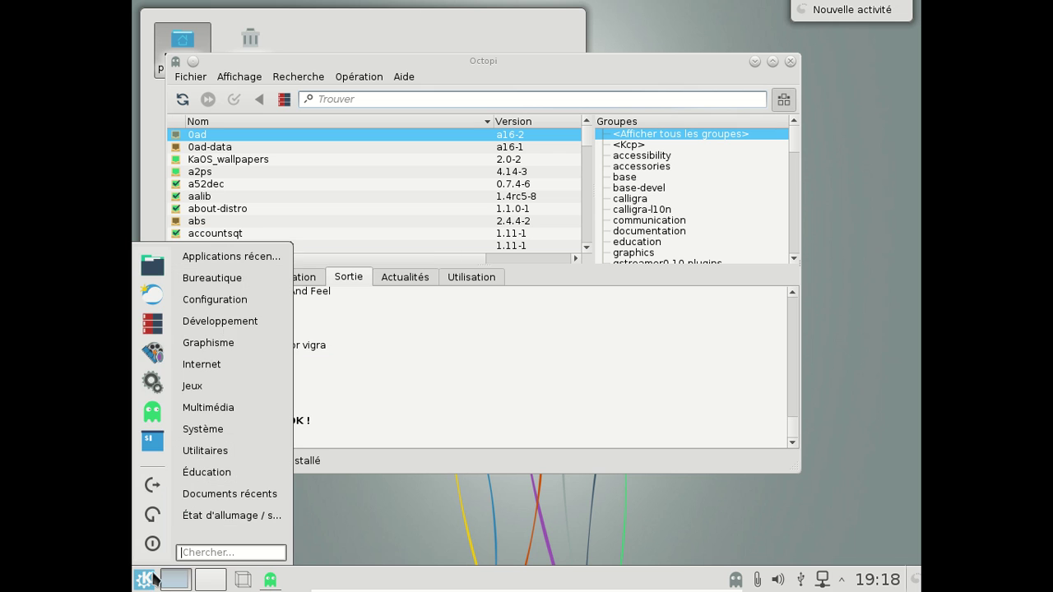
{"action": "mouse_move", "coordinate": [242, 277]}
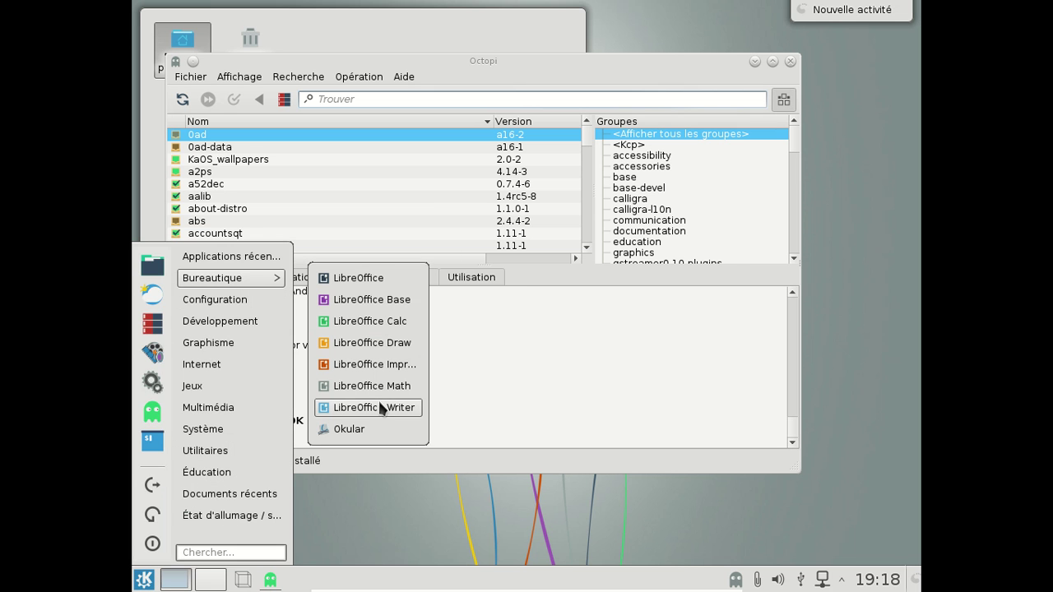
{"action": "left_click", "coordinate": [379, 407]}
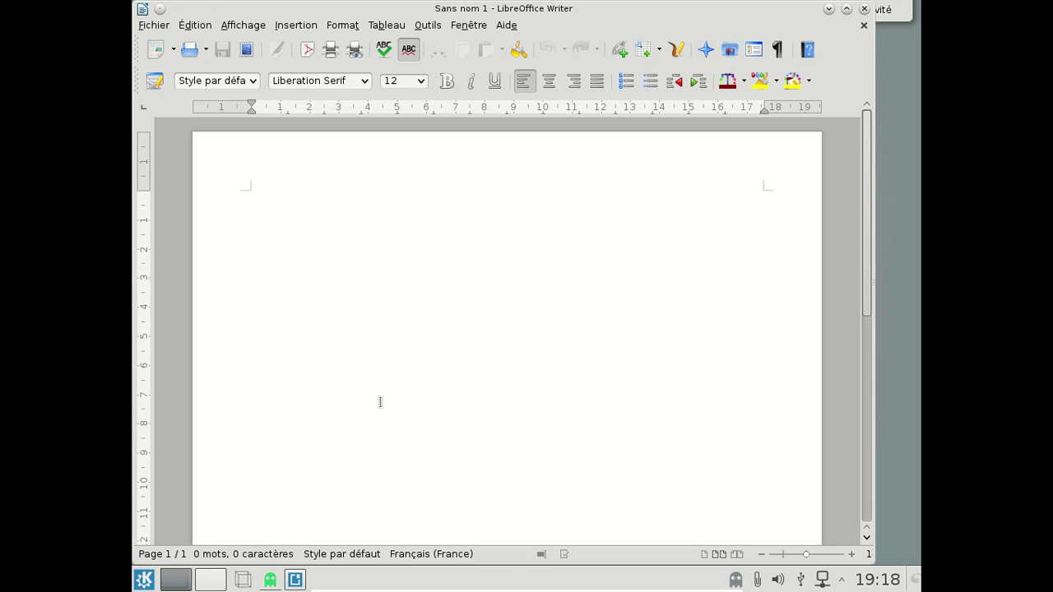
{"action": "left_click", "coordinate": [511, 30]}
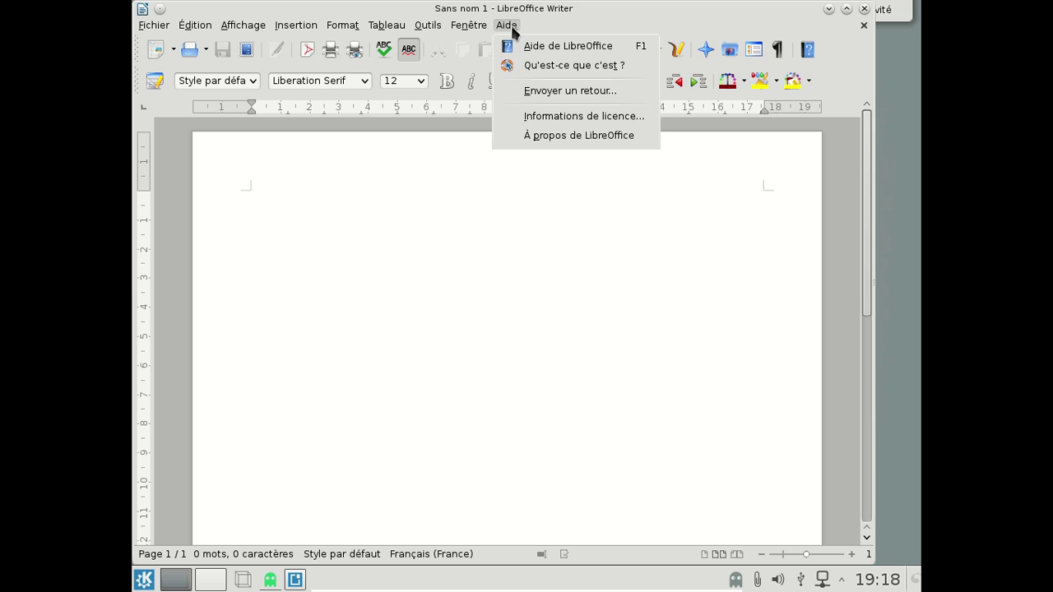
{"action": "left_click", "coordinate": [548, 135]}
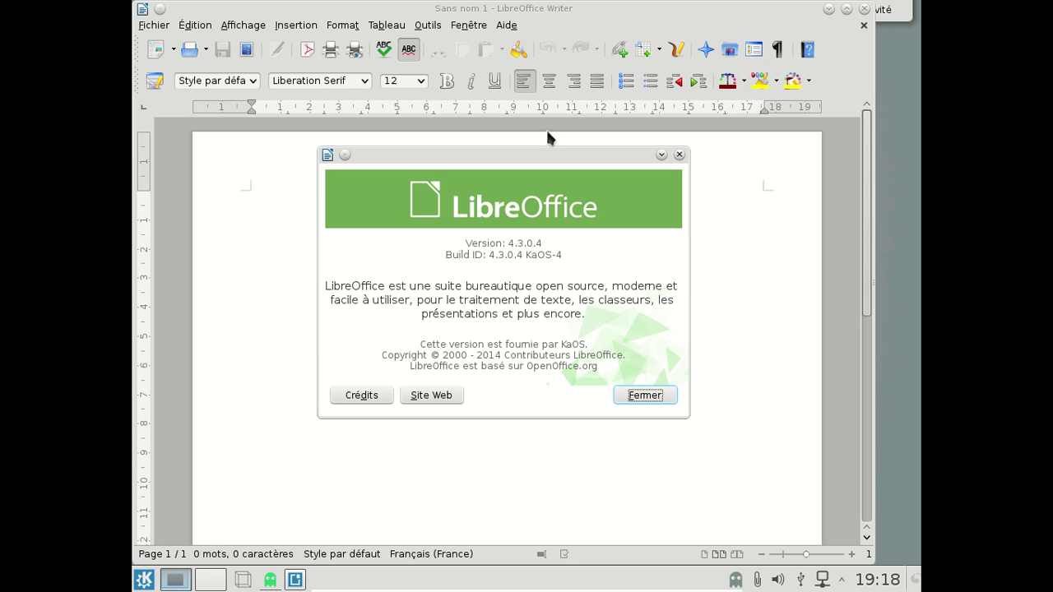
{"action": "left_click", "coordinate": [679, 156]}
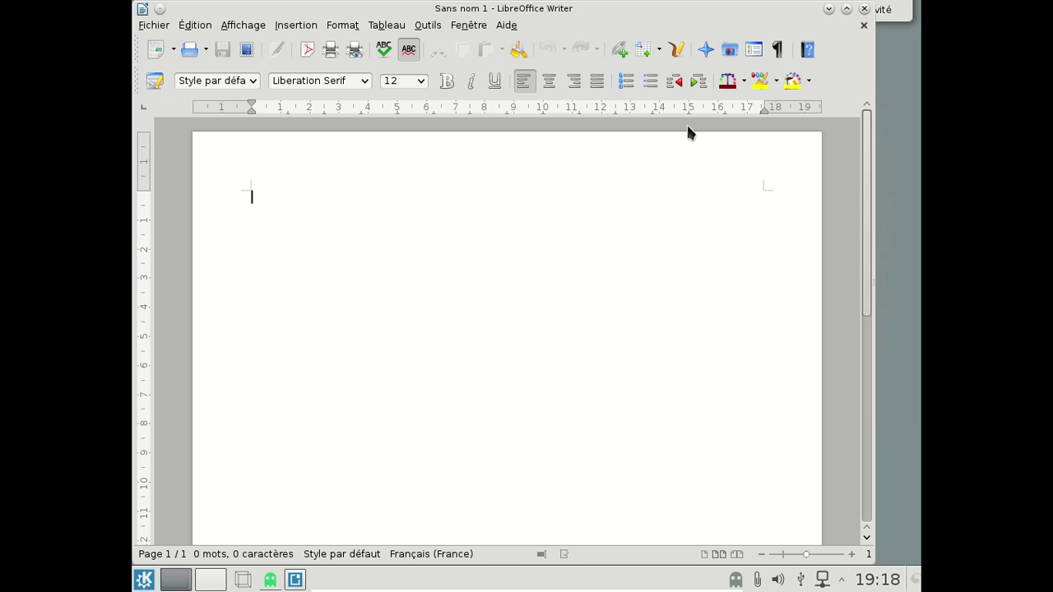
{"action": "left_click", "coordinate": [863, 9]}
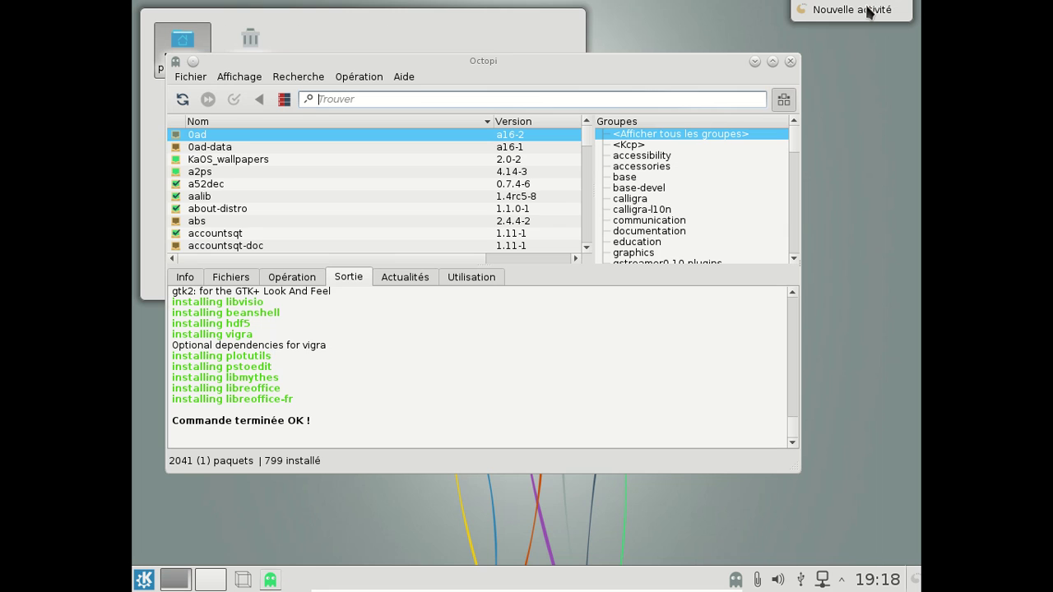
- Search the packages for "firefox" and mark firefox and firefox-i18n-fr for installation
{"action": "left_click", "coordinate": [398, 97]}
{"action": "type", "text": "firefox"}
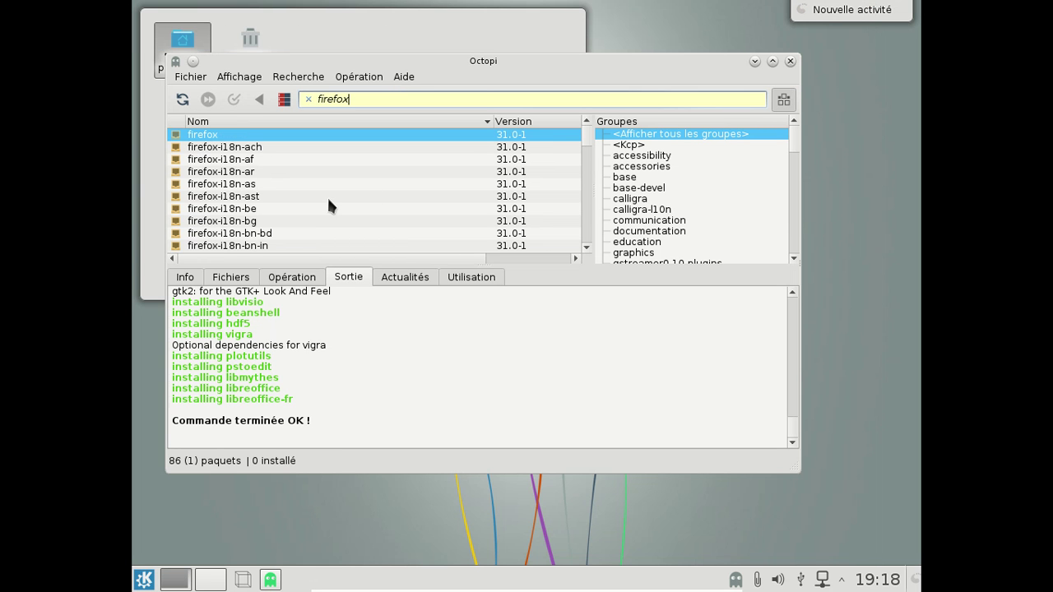
{"action": "right_click", "coordinate": [231, 138]}
{"action": "left_click", "coordinate": [235, 148]}
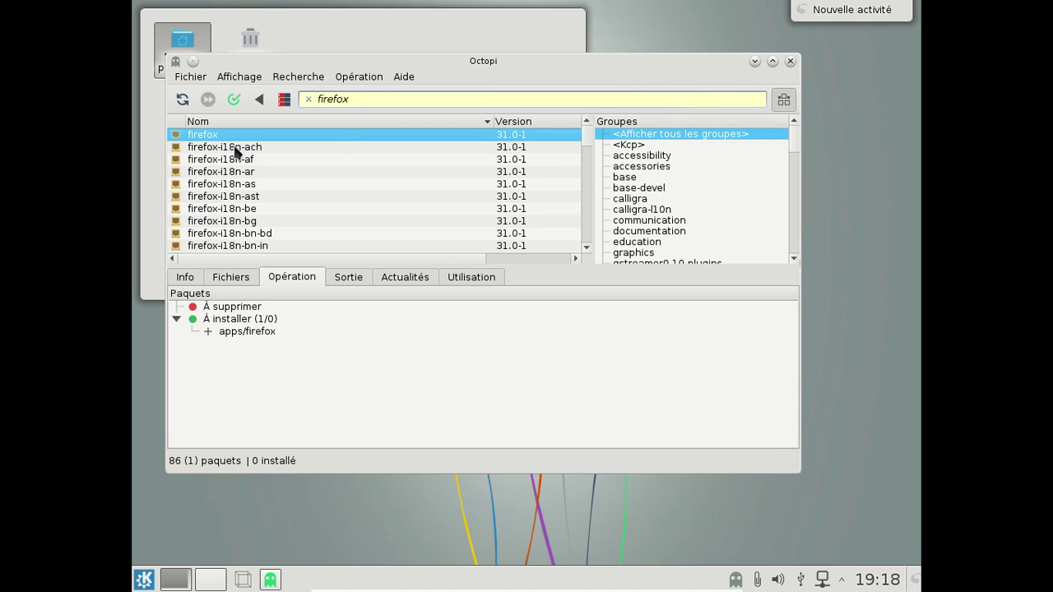
{"action": "scroll", "coordinate": [265, 188], "scroll_direction": "down", "scroll_amount": 10}
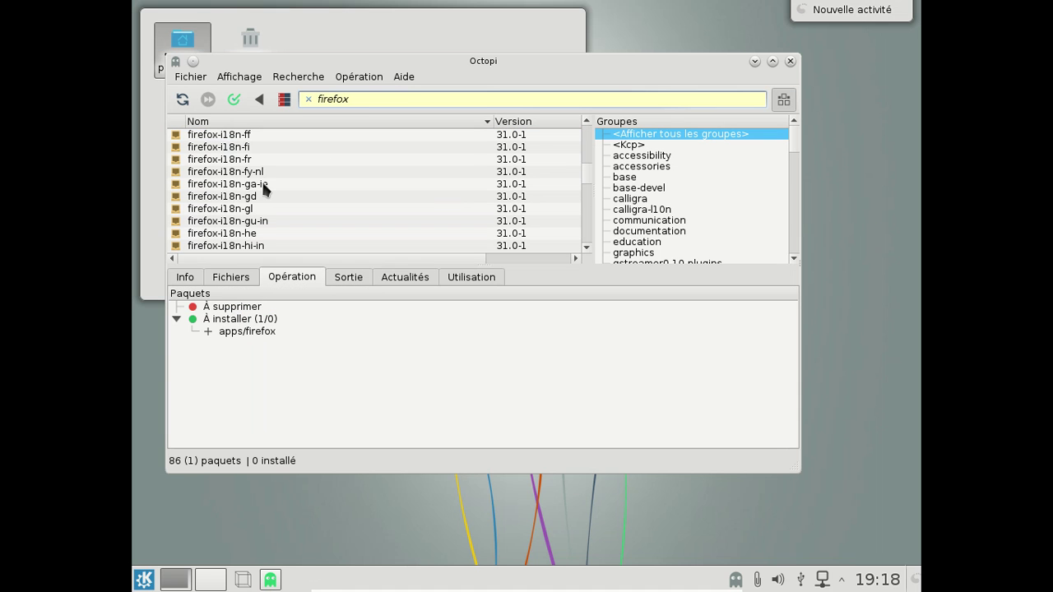
{"action": "right_click", "coordinate": [260, 156]}
{"action": "left_click", "coordinate": [275, 163]}
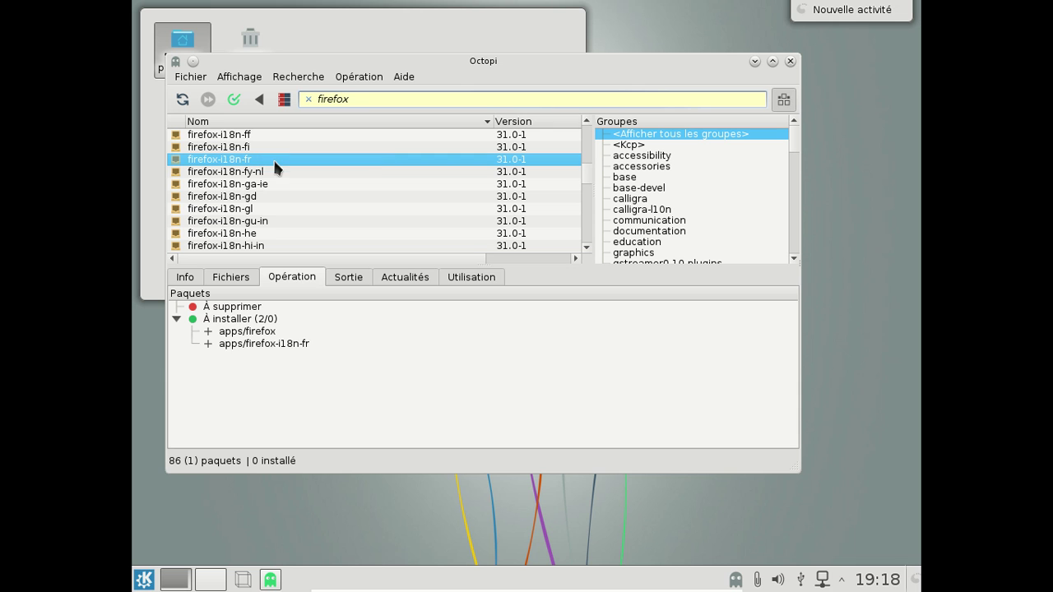
- Clear the package search and install the marked Firefox packages, authorizing the operation with the root password
{"action": "left_click_drag", "start_coordinate": [352, 98], "coordinate": [307, 99]}
{"action": "type", "text": "qu"}
{"action": "left_click", "coordinate": [307, 99]}
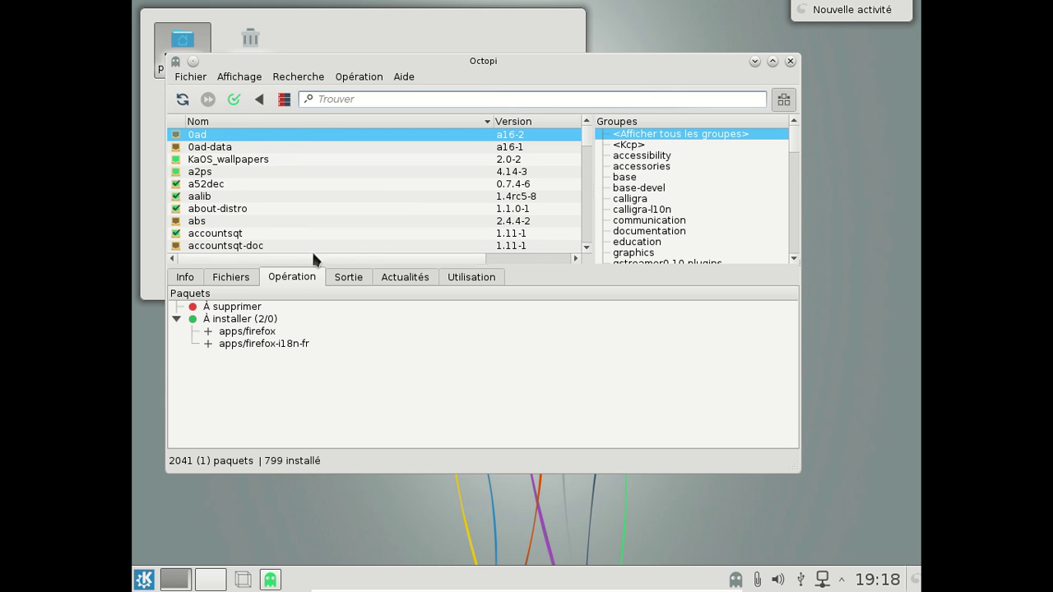
{"action": "left_click", "coordinate": [237, 99]}
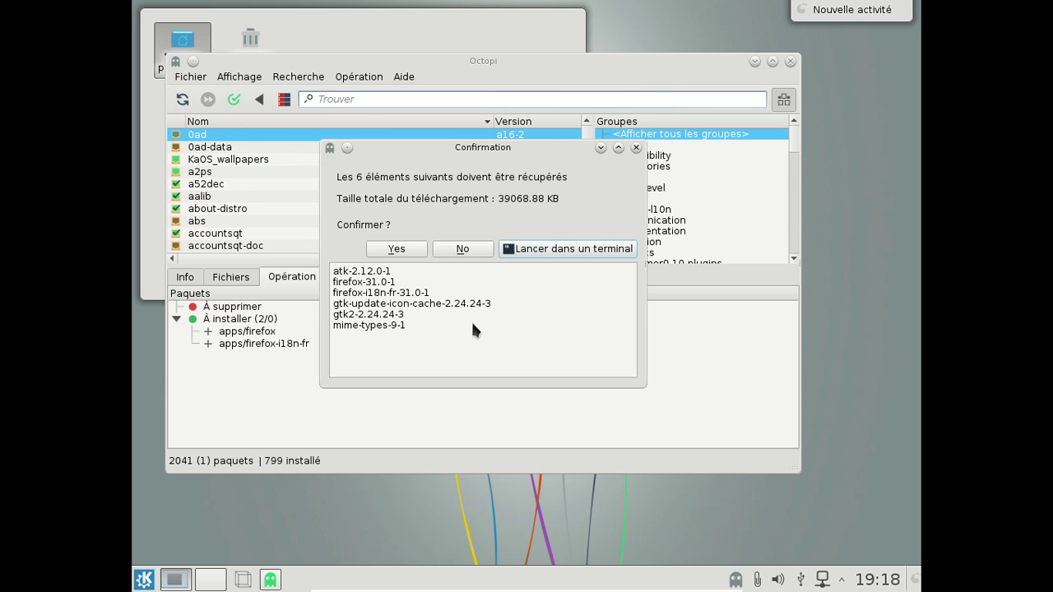
{"action": "left_click", "coordinate": [413, 247]}
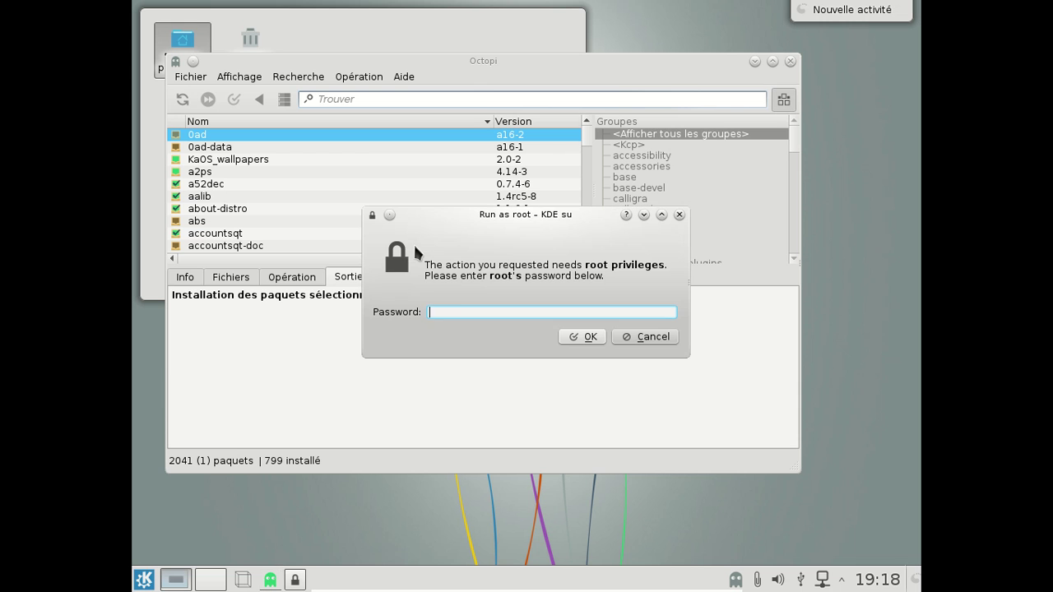
{"action": "type", "text": "*********"}
{"action": "key", "text": "Return"}
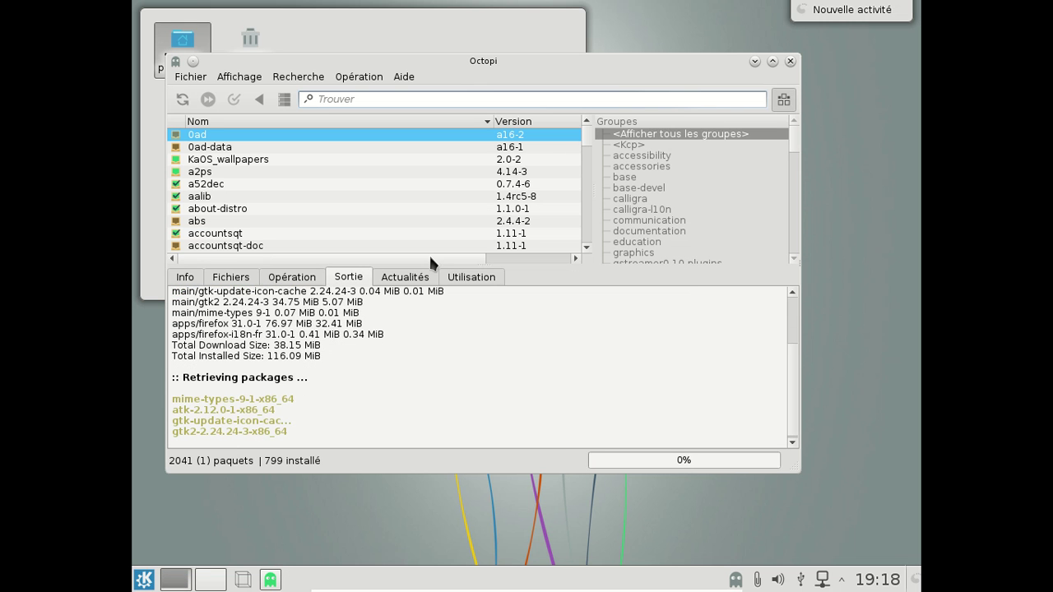
- Search the packages for "flash", try to mark flashplugin for installation, and close Octopi once the Firefox installation finishes
{"action": "type", "text": "flash"}
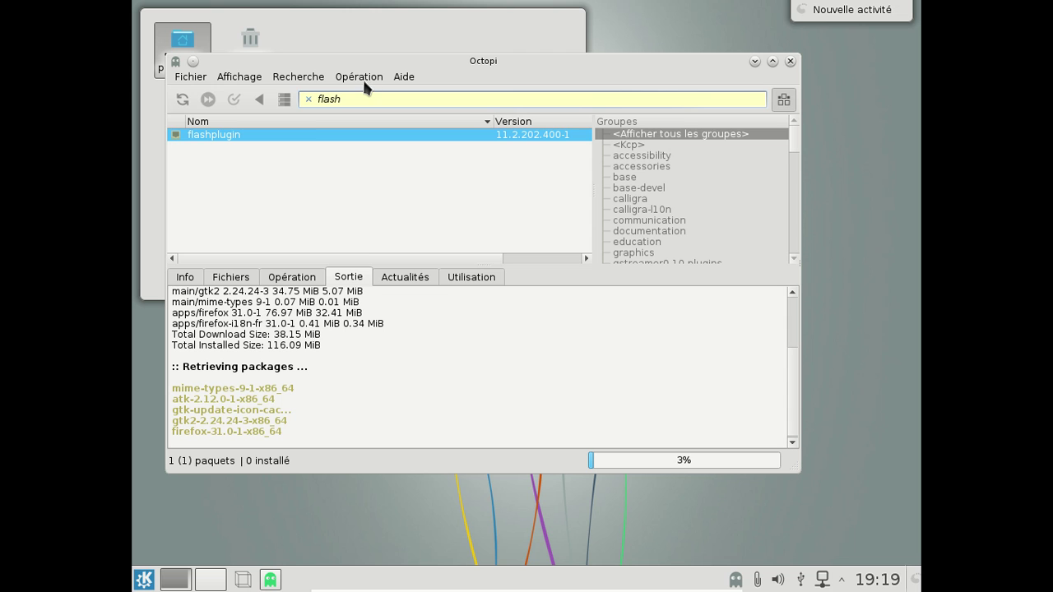
{"action": "right_click", "coordinate": [312, 139]}
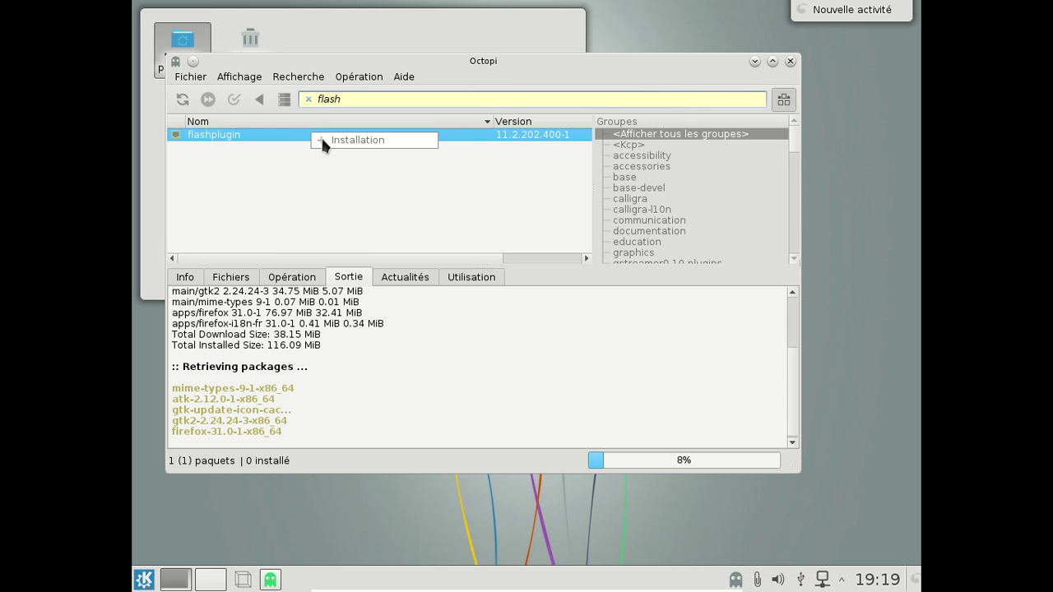
{"action": "left_click", "coordinate": [323, 139]}
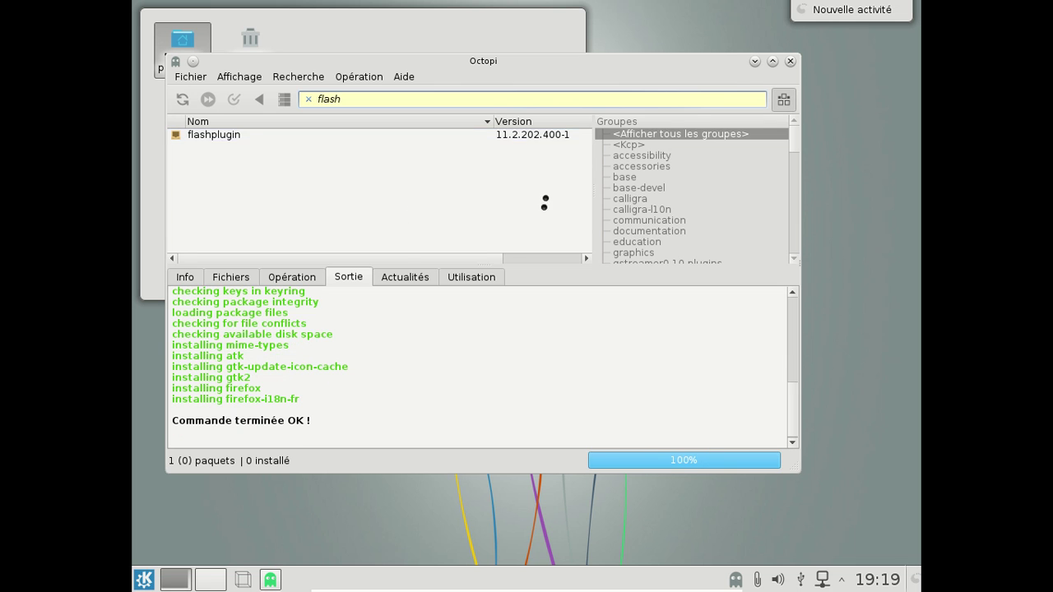
{"action": "left_click", "coordinate": [790, 62]}
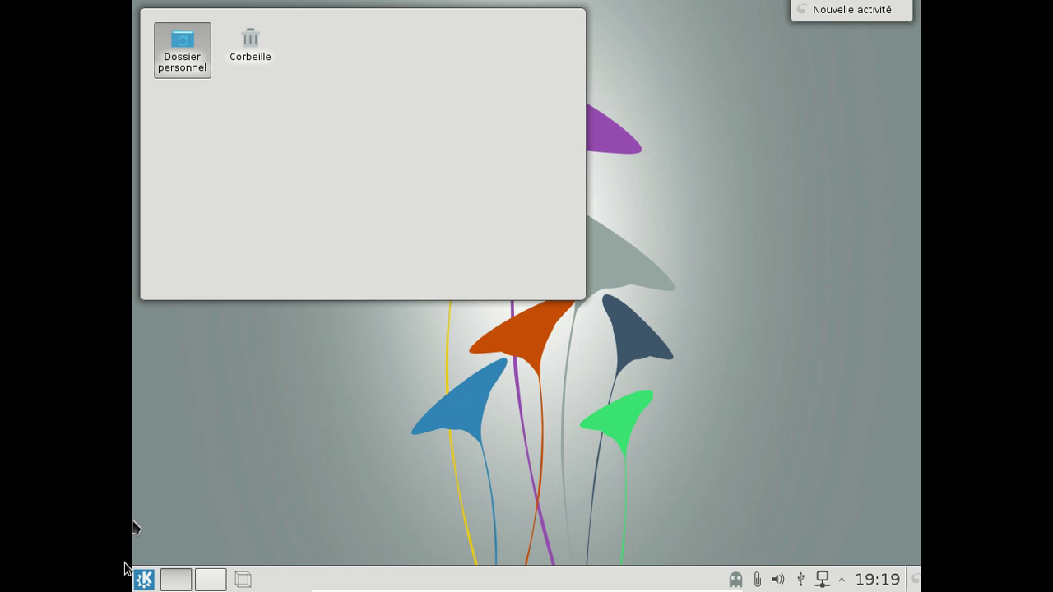
- Launch Firefox from the Internet applications and make it the default browser
{"action": "left_click", "coordinate": [143, 580]}
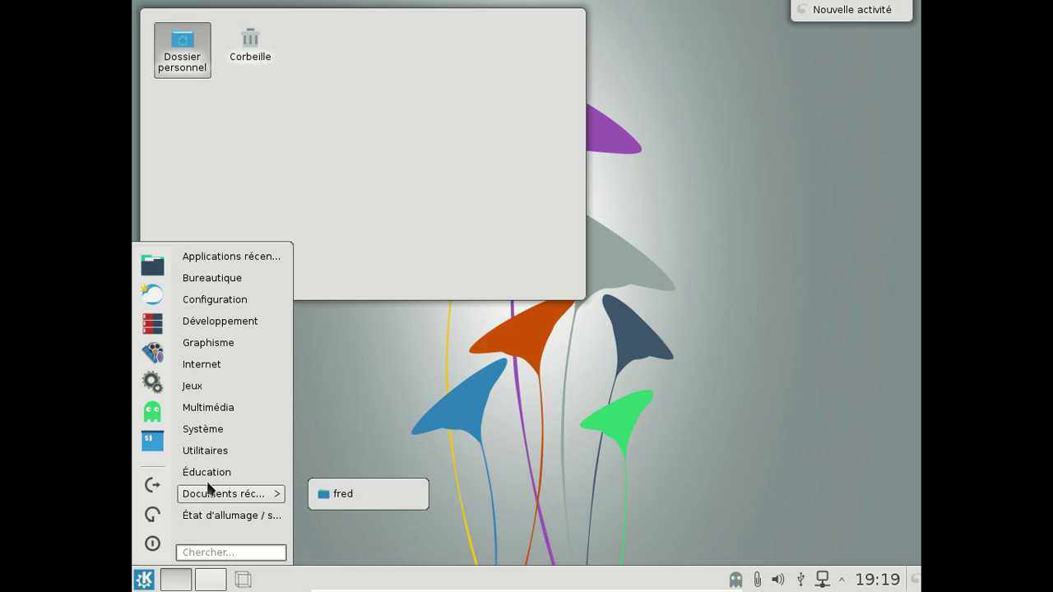
{"action": "mouse_move", "coordinate": [205, 453]}
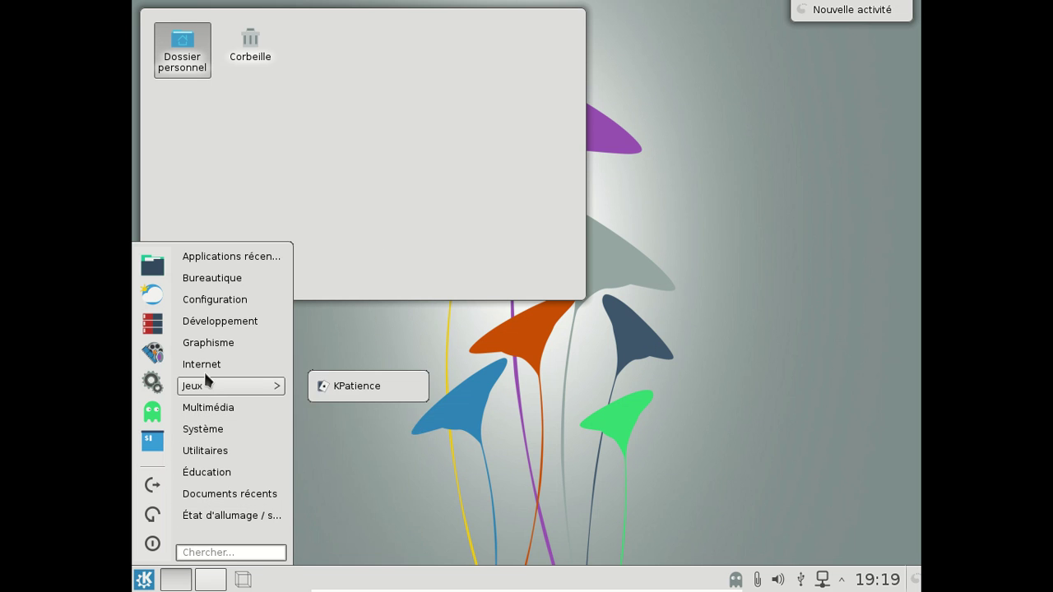
{"action": "mouse_move", "coordinate": [206, 368]}
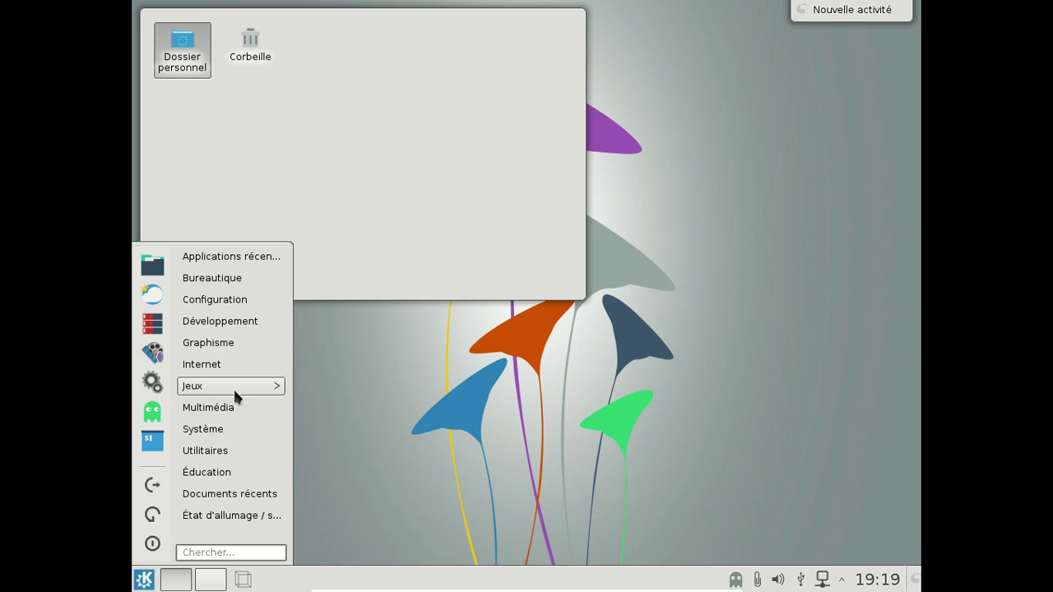
{"action": "left_click_drag", "start_coordinate": [366, 365], "coordinate": [370, 372]}
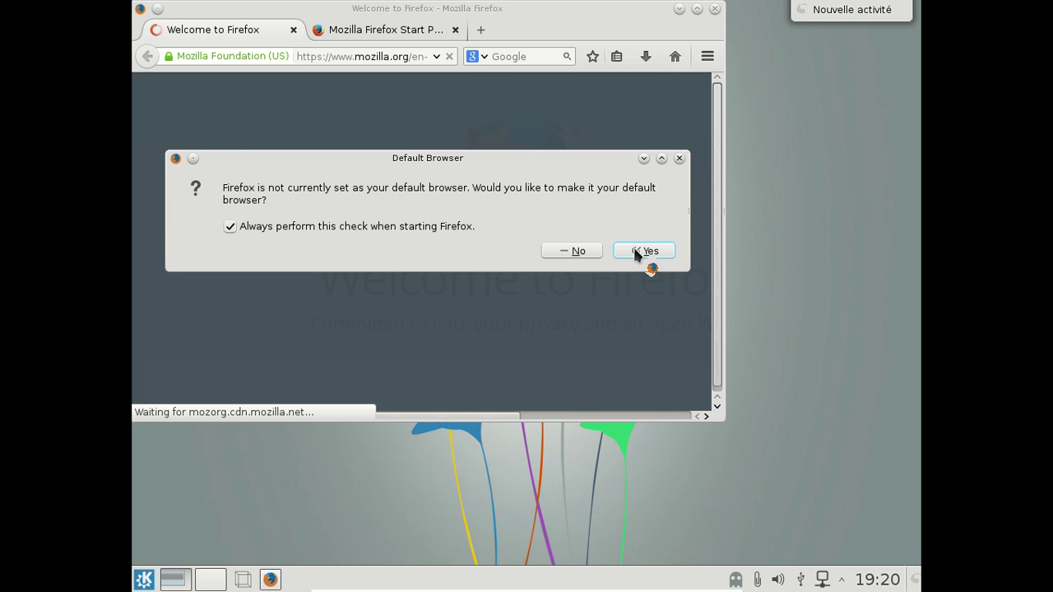
{"action": "left_click", "coordinate": [638, 250]}
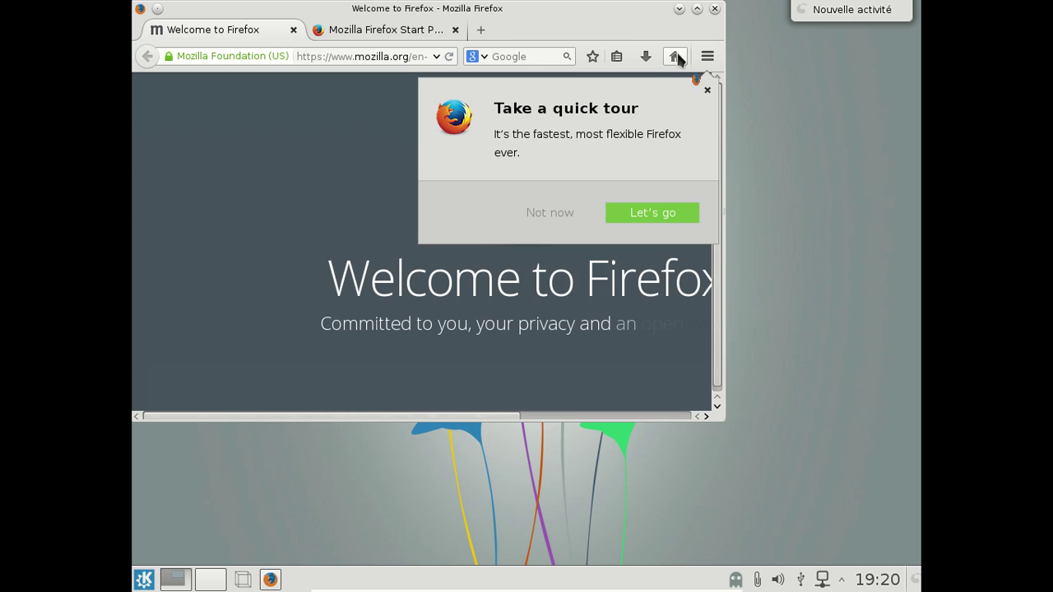
- Enable the Français Language Pack 31.0 in Firefox's add-ons manager
{"action": "left_click", "coordinate": [706, 57]}
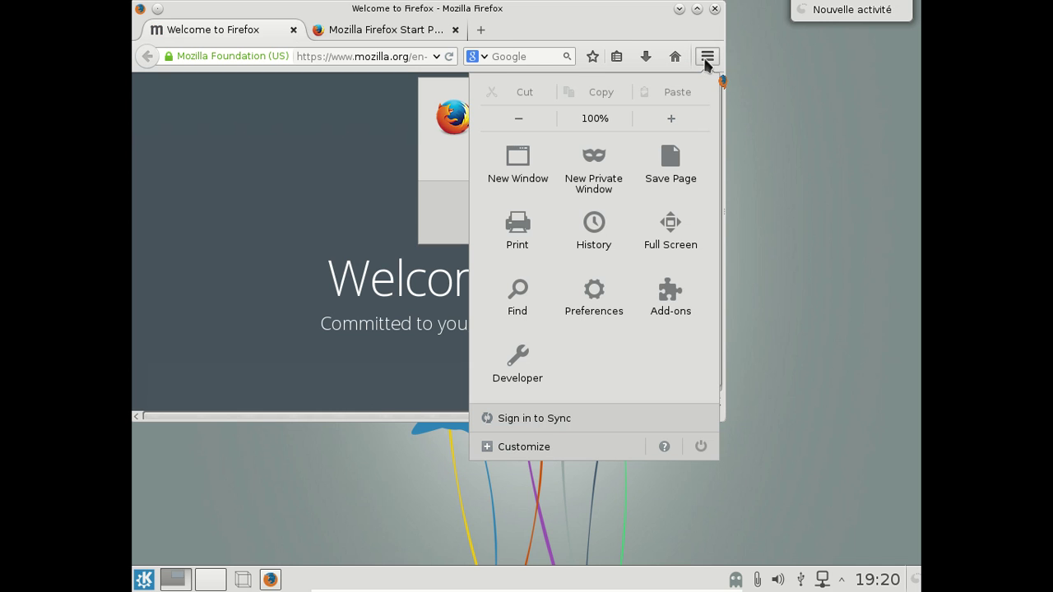
{"action": "left_click", "coordinate": [670, 294]}
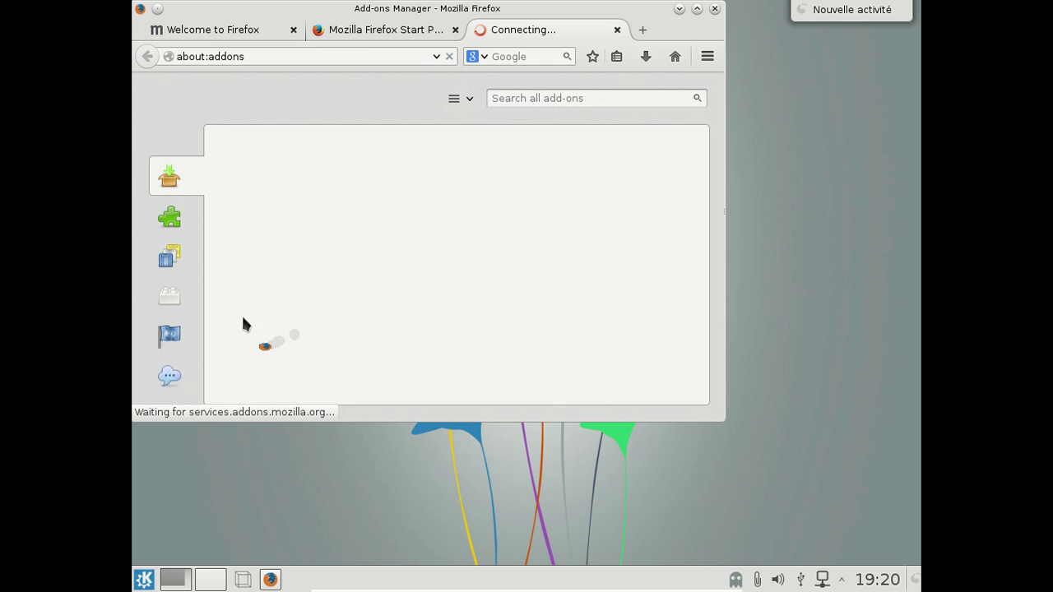
{"action": "left_click", "coordinate": [174, 342]}
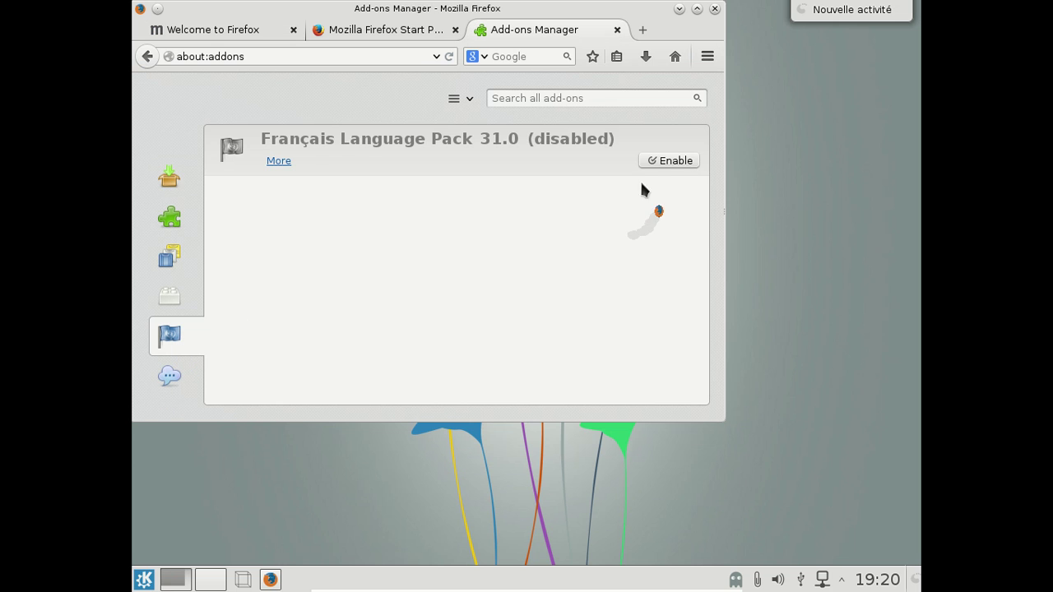
{"action": "left_click", "coordinate": [662, 161]}
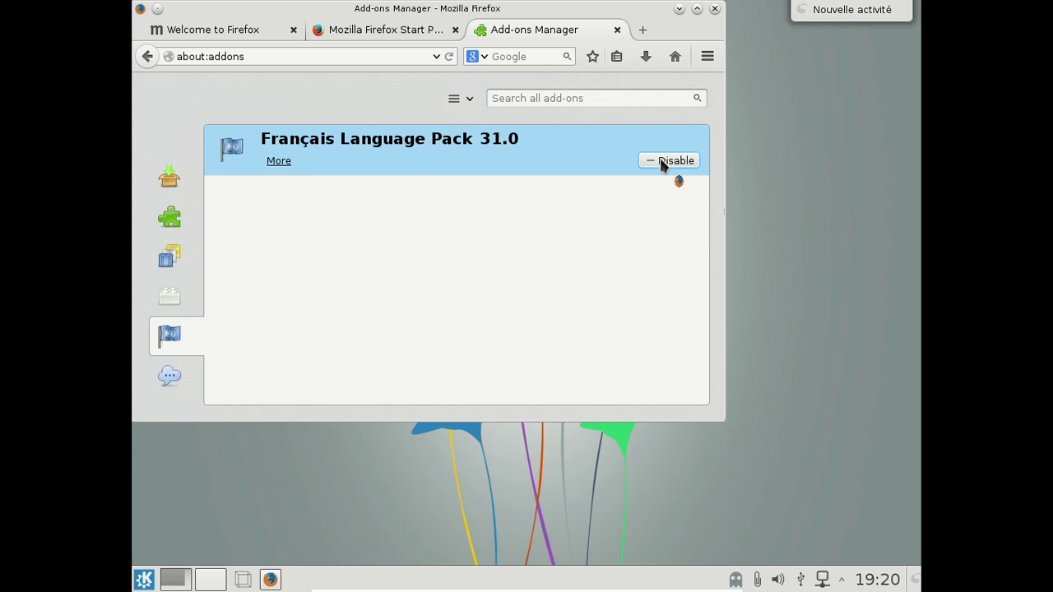
- Restart Firefox, closing the add-ons page and all remaining tabs before launching it again from the Internet applications
{"action": "left_click", "coordinate": [617, 30]}
{"action": "left_click", "coordinate": [715, 8]}
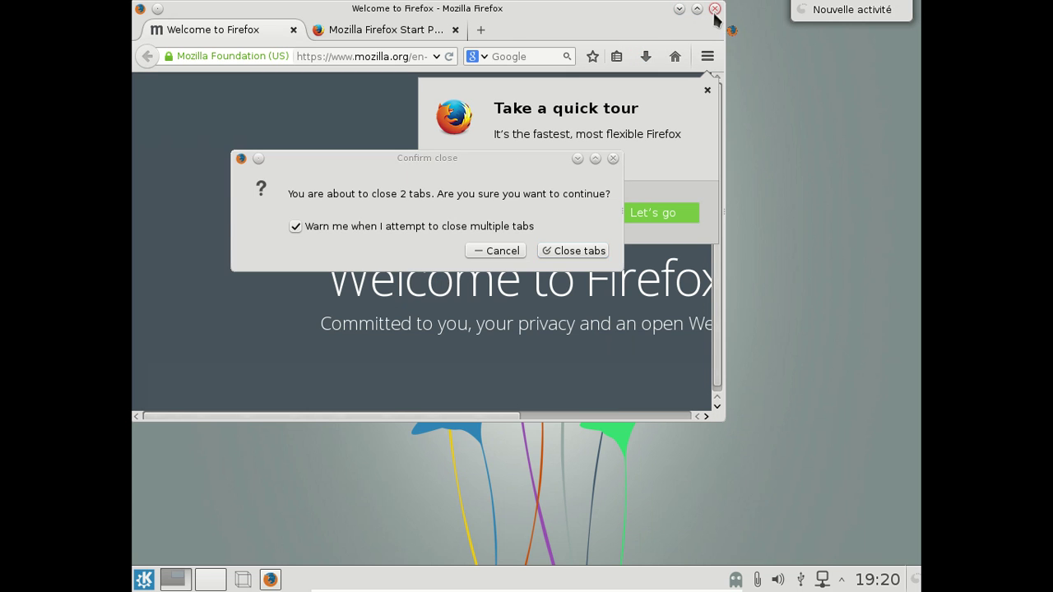
{"action": "left_click", "coordinate": [551, 246]}
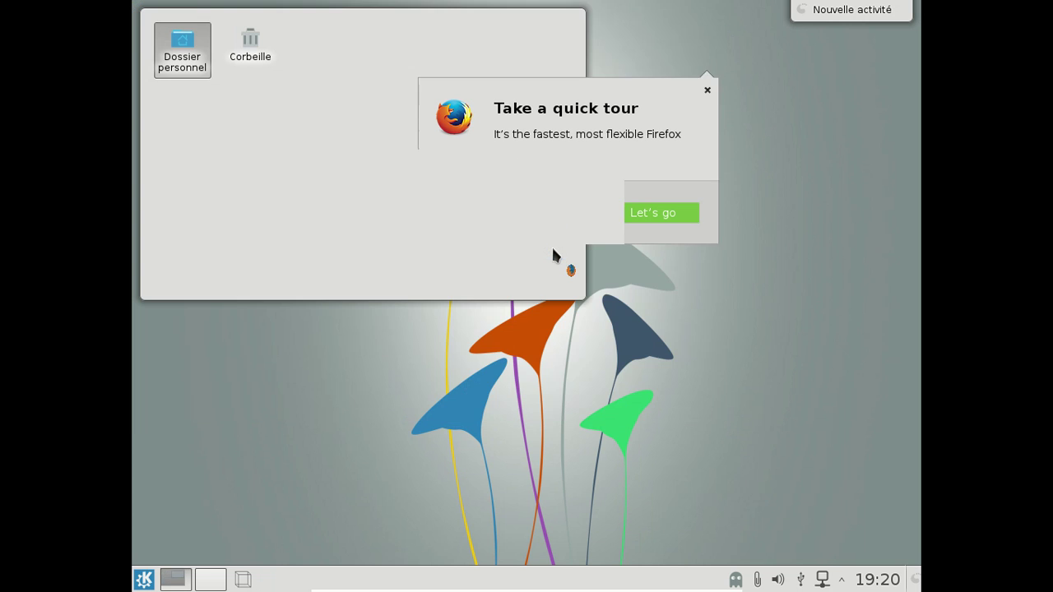
{"action": "left_click", "coordinate": [144, 579]}
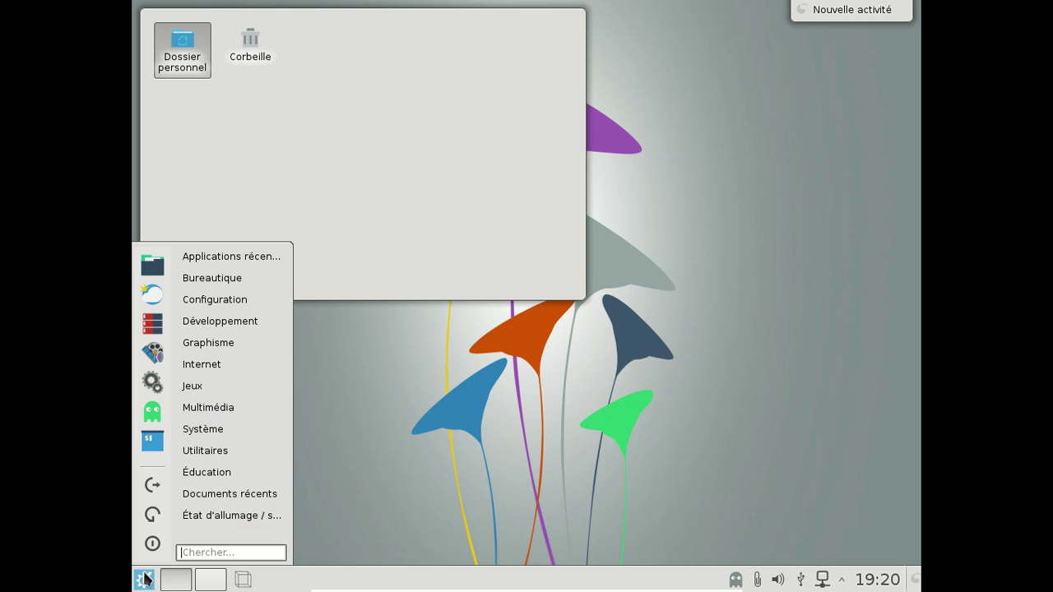
{"action": "mouse_move", "coordinate": [226, 366]}
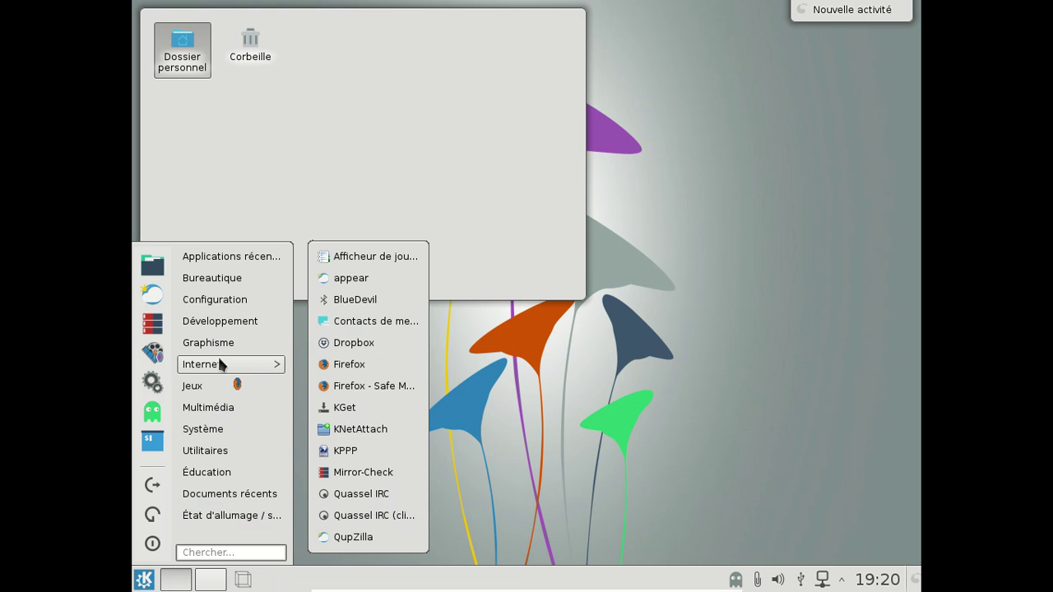
{"action": "left_click", "coordinate": [372, 364]}
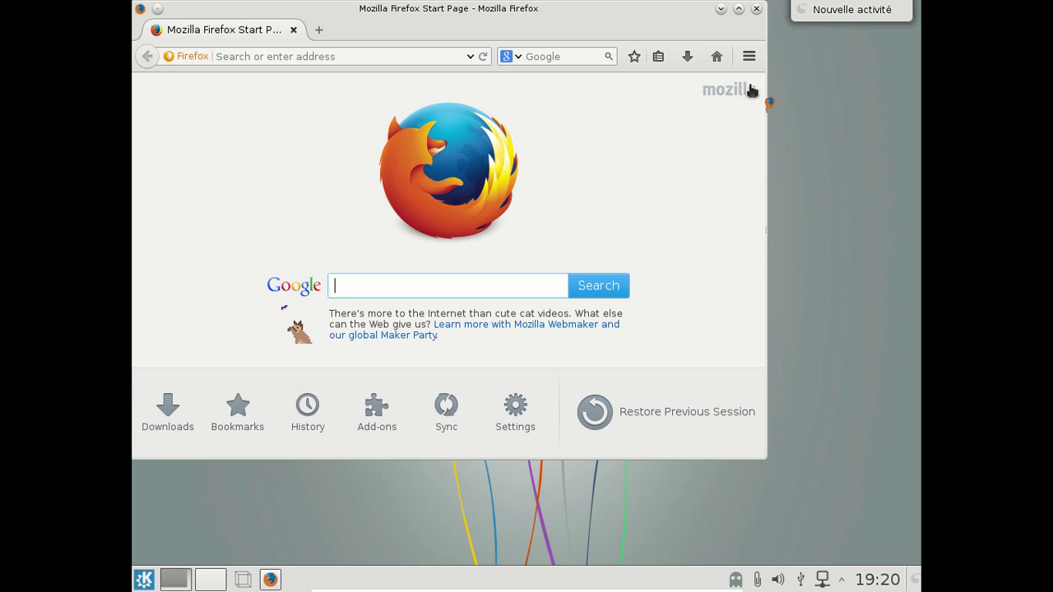
- Open the add-ons manager in a new tab and check the status of the French language pack
{"action": "left_click", "coordinate": [326, 37]}
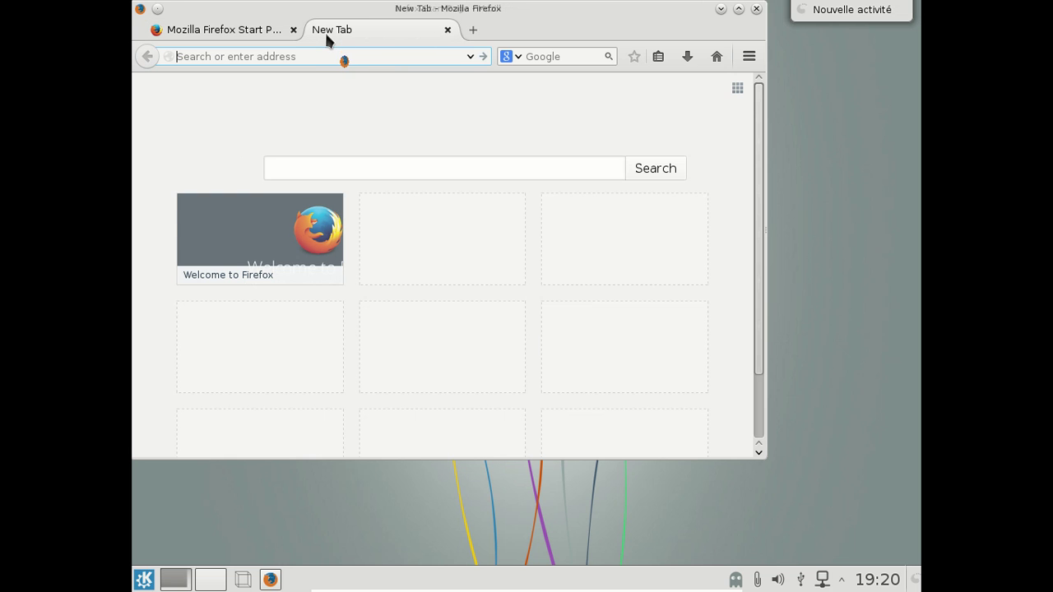
{"action": "left_click", "coordinate": [749, 56]}
{"action": "left_click", "coordinate": [713, 301]}
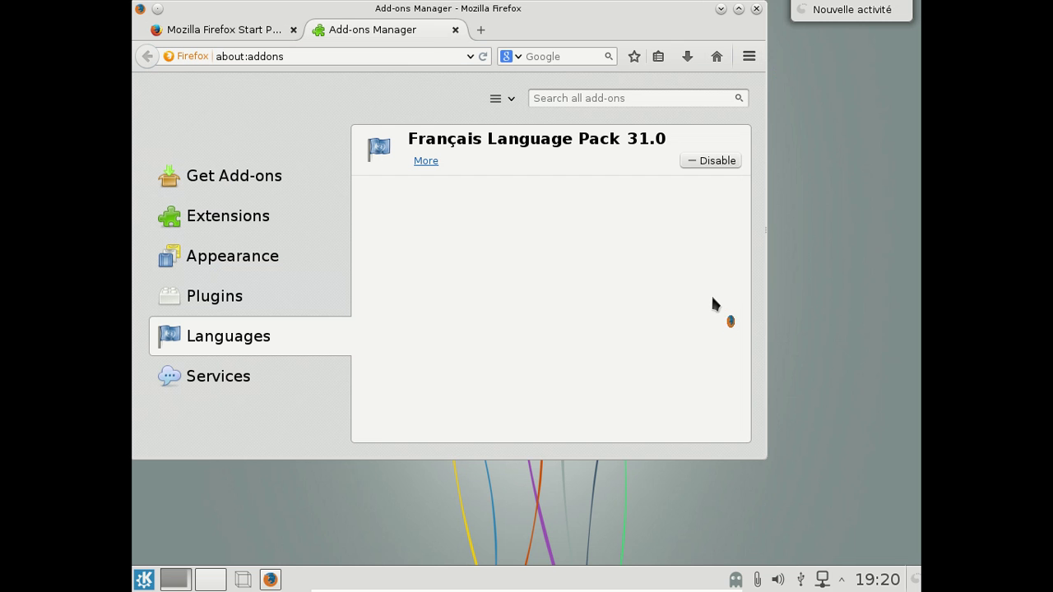
- Load about:config in the current Firefox tab and accept the advanced settings warning
{"action": "left_click", "coordinate": [350, 57]}
{"action": "key", "text": "BackSpace"}
{"action": "key", "text": "BackSpace"}
{"action": "key", "text": "BackSpace"}
{"action": "key", "text": "BackSpace"}
{"action": "key", "text": "BackSpace"}
{"action": "key", "text": "BackSpace"}
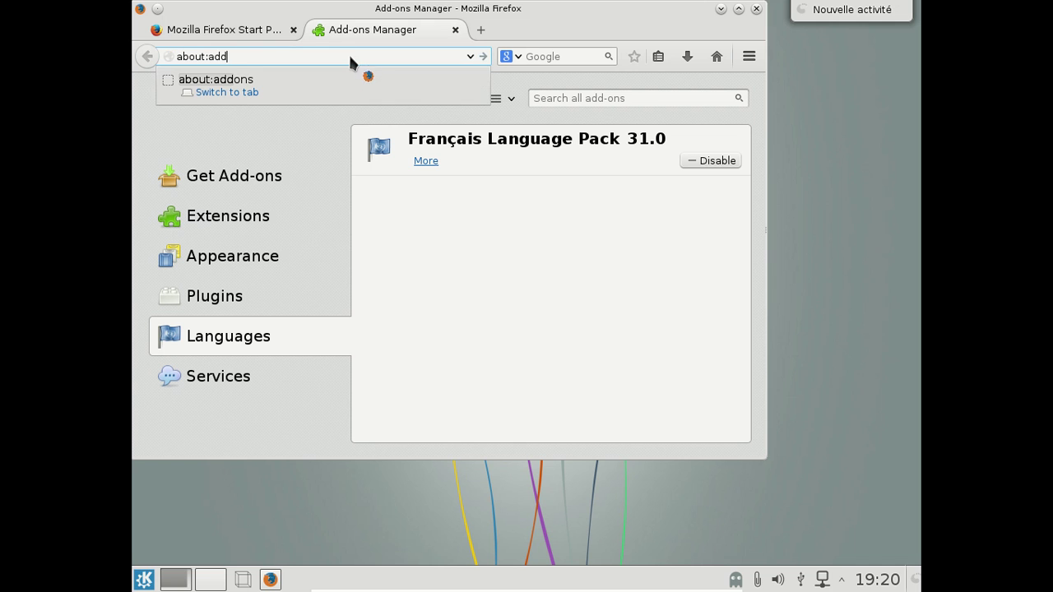
{"action": "type", "text": "buildco"}
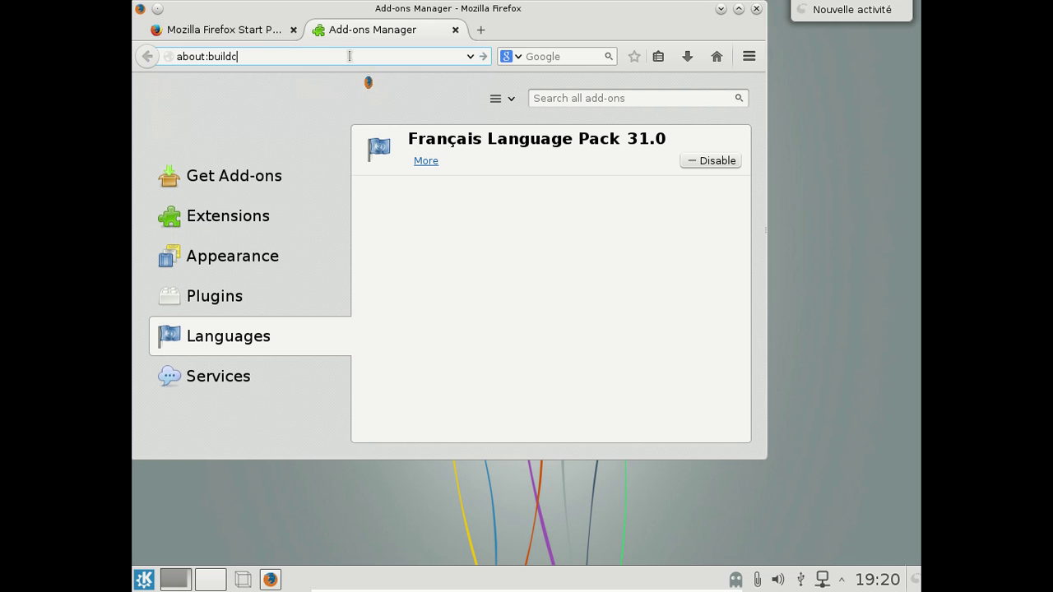
{"action": "key", "text": "BackSpace"}
{"action": "key", "text": "BackSpace"}
{"action": "key", "text": "BackSpace"}
{"action": "key", "text": "BackSpace"}
{"action": "key", "text": "BackSpace"}
{"action": "key", "text": "BackSpace"}
{"action": "key", "text": "BackSpace"}
{"action": "type", "text": "config"}
{"action": "key", "text": "Return"}
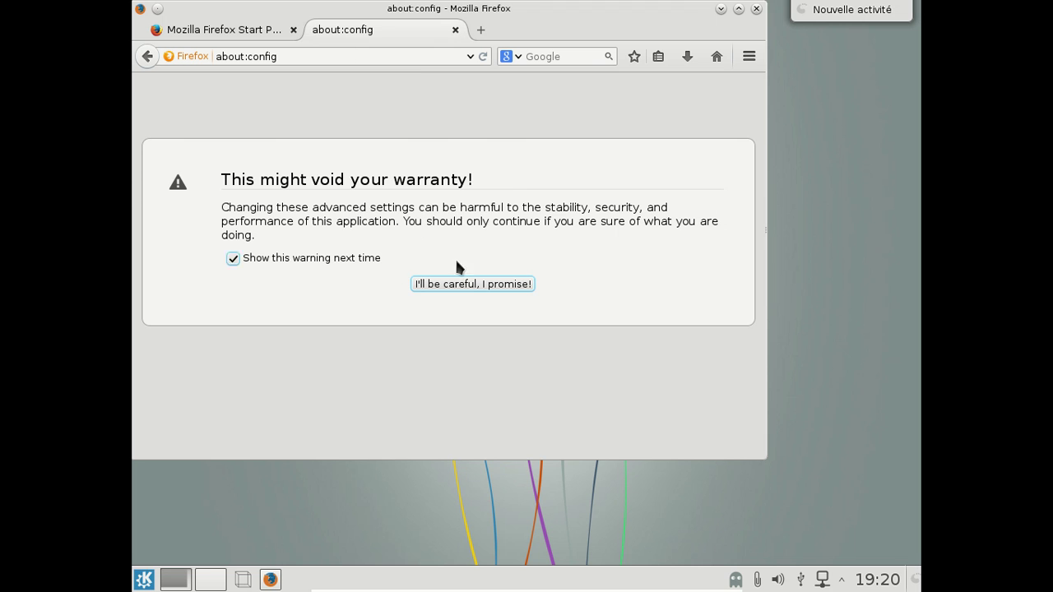
{"action": "left_click", "coordinate": [474, 283]}
- Filter the preferences by general.user and set general.useragent.locale to fr-FR
{"action": "type", "text": "general.user"}
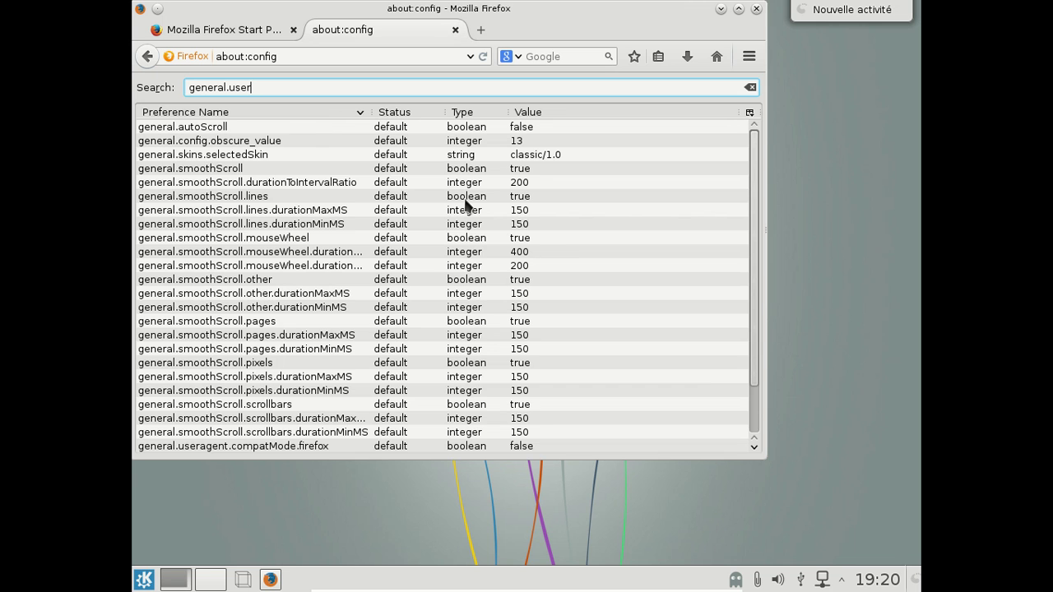
{"action": "left_click", "coordinate": [524, 142]}
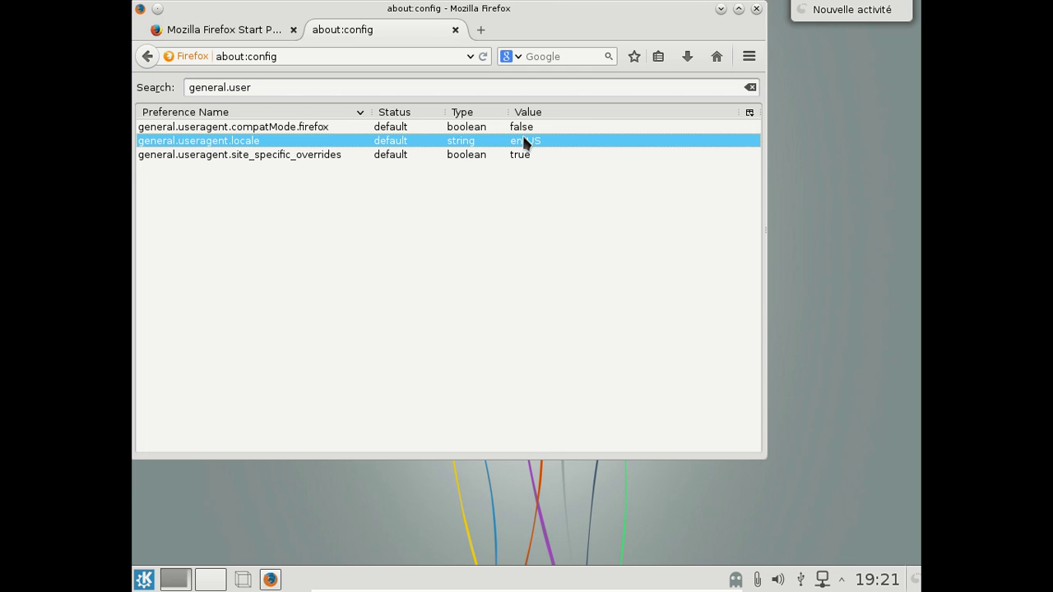
{"action": "double_click", "coordinate": [524, 141]}
{"action": "type", "text": "fr-FR"}
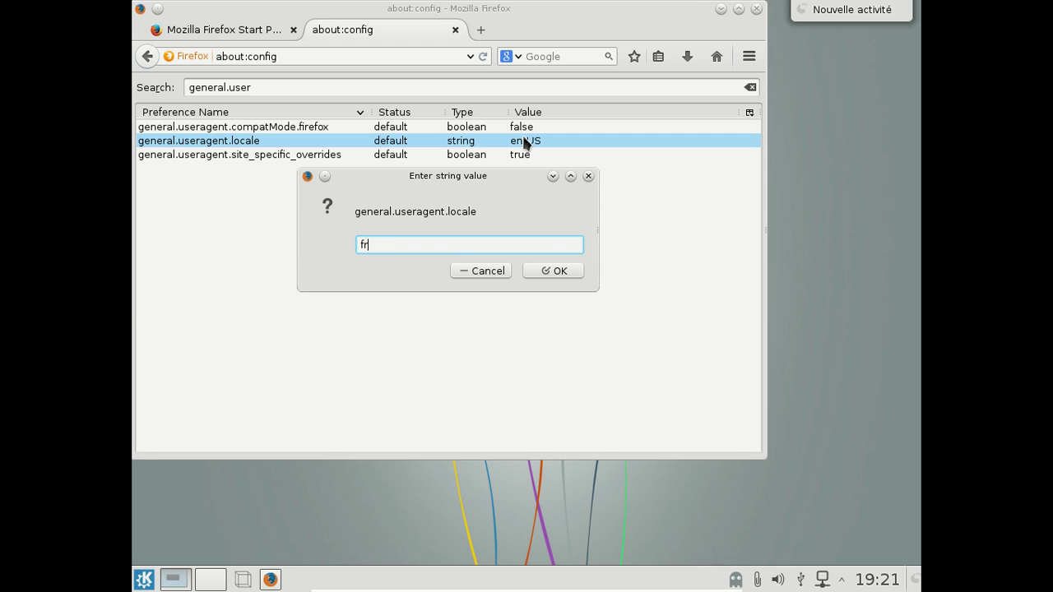
{"action": "left_click", "coordinate": [535, 272]}
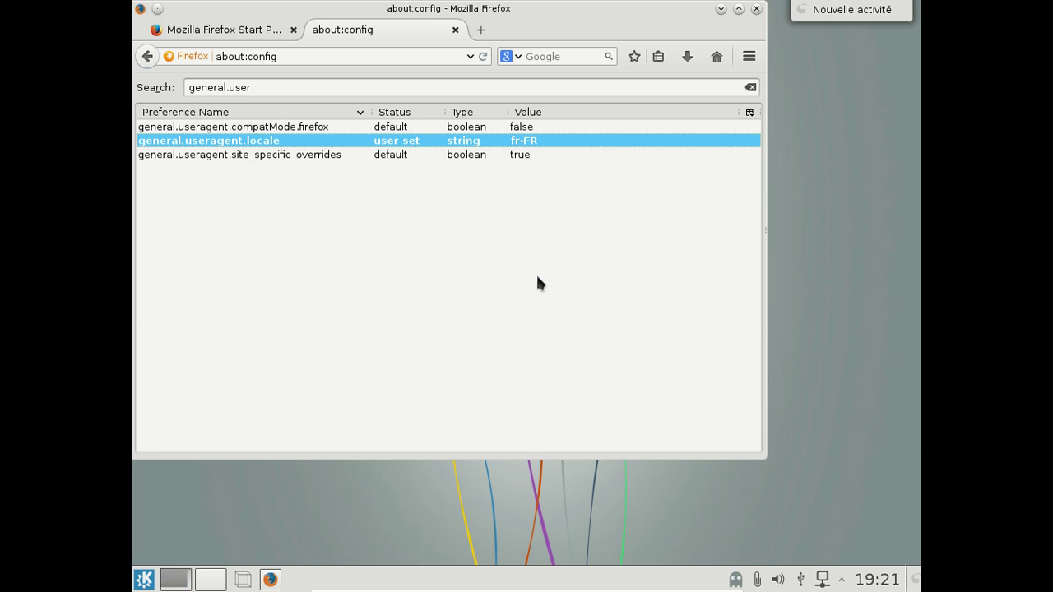
- Close Firefox with all its tabs and relaunch it from the Internet applications to apply the new locale
{"action": "left_click", "coordinate": [755, 9]}
{"action": "left_click", "coordinate": [609, 268]}
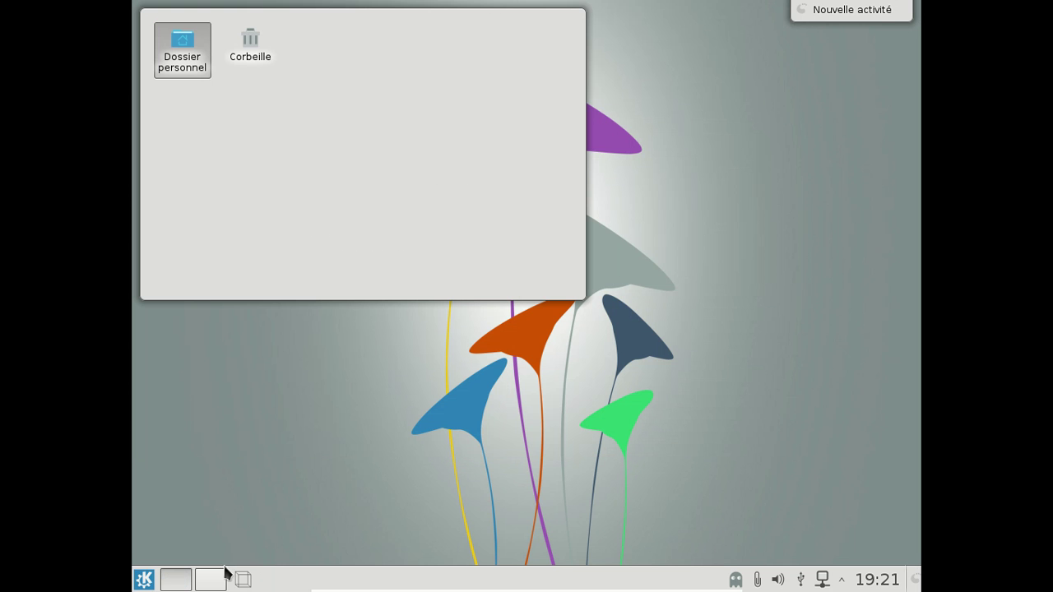
{"action": "left_click", "coordinate": [148, 578]}
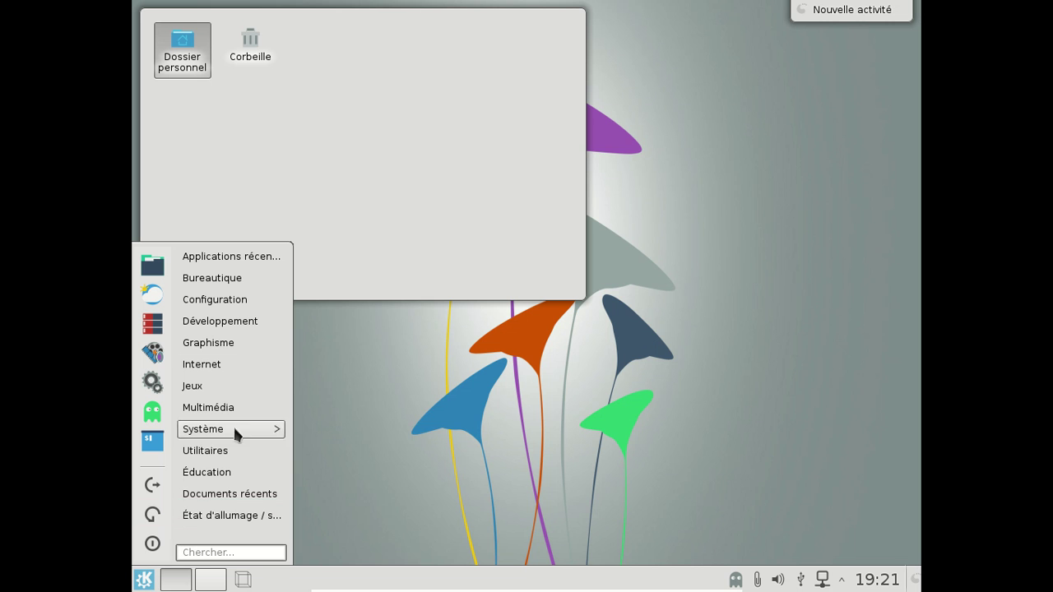
{"action": "mouse_move", "coordinate": [257, 376]}
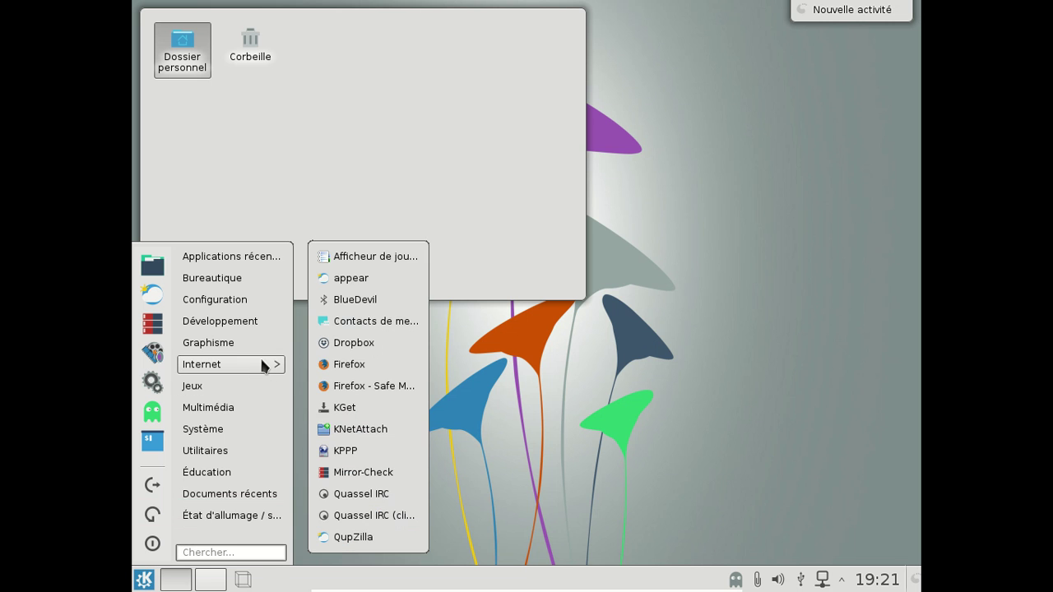
{"action": "left_click", "coordinate": [346, 365]}
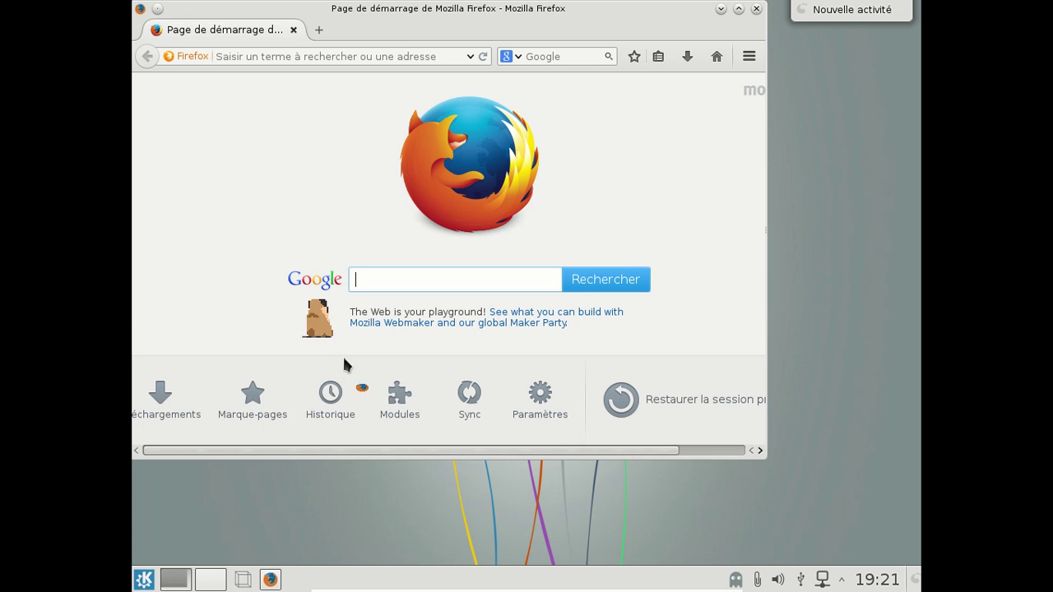
- Enlarge the Firefox window and check the language of its main menu before closing the browser
{"action": "left_click_drag", "start_coordinate": [761, 460], "coordinate": [876, 504]}
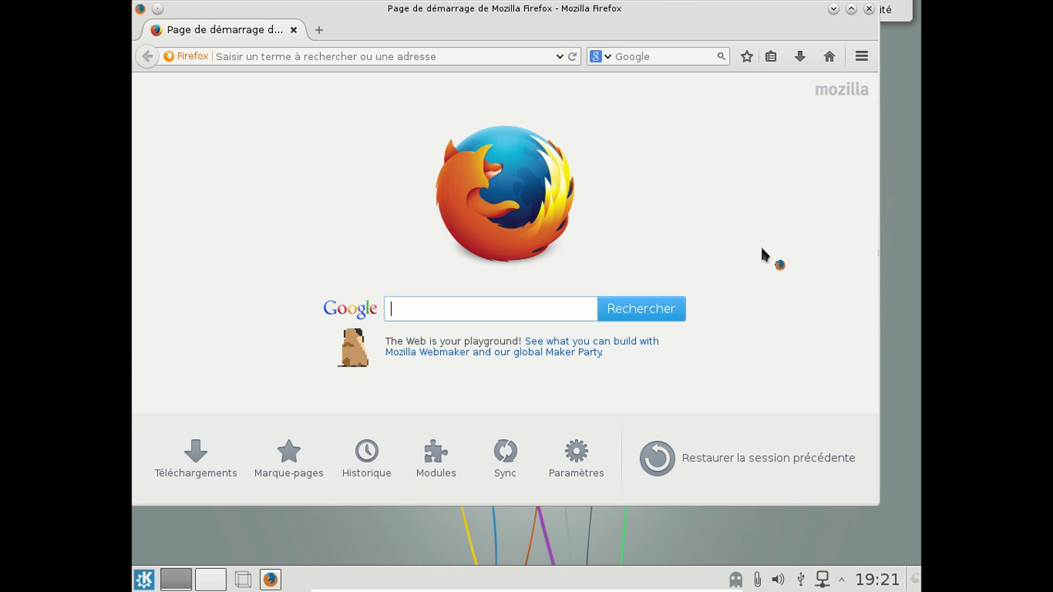
{"action": "left_click", "coordinate": [860, 59]}
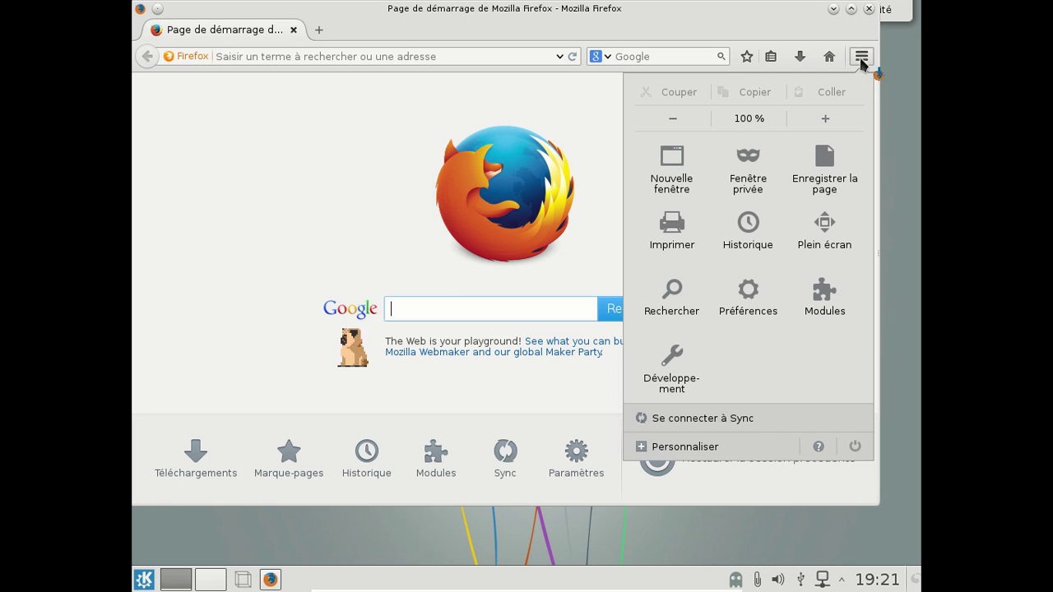
{"action": "left_click", "coordinate": [859, 60]}
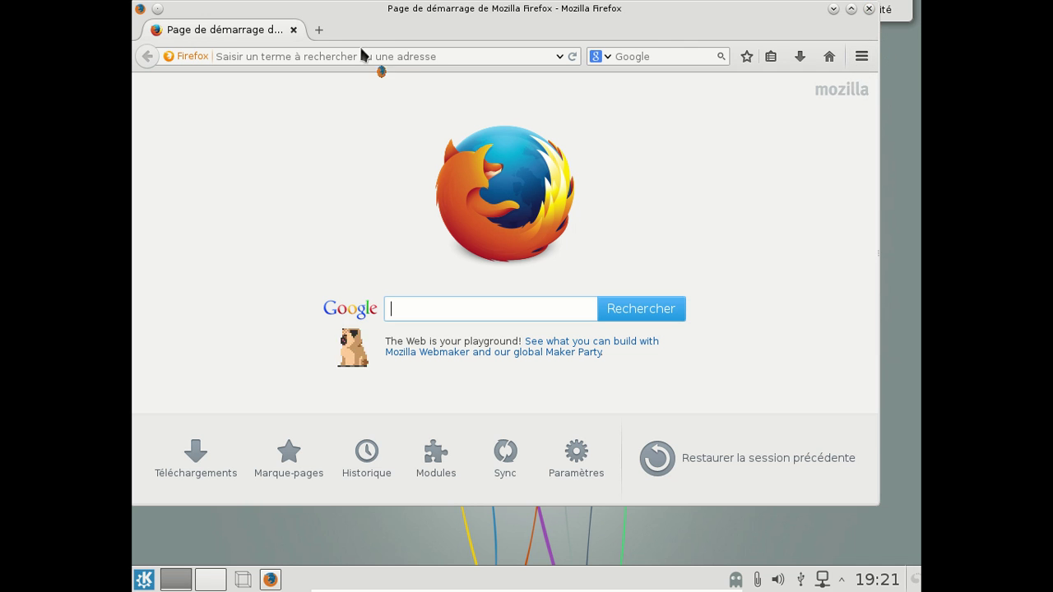
{"action": "left_click", "coordinate": [869, 9]}
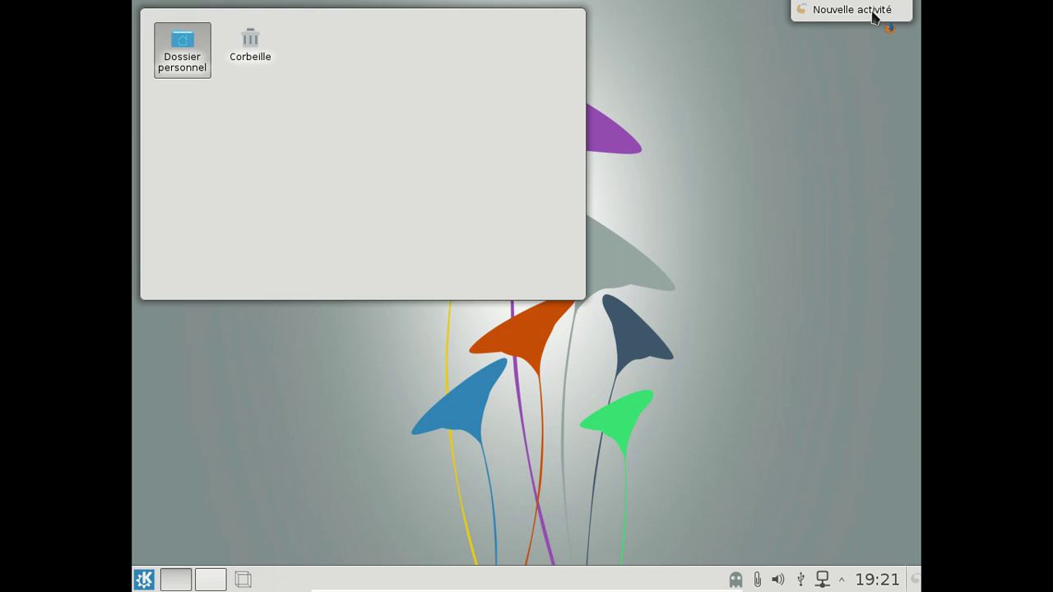
- Show the KDE activity manager briefly and hide it again
{"action": "left_click", "coordinate": [247, 580]}
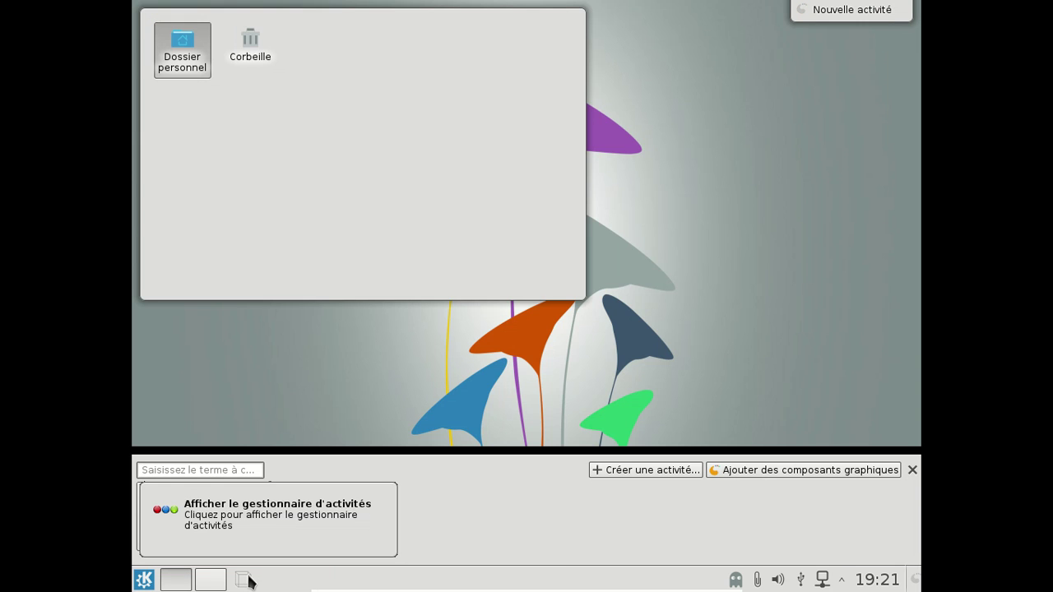
{"action": "left_click", "coordinate": [247, 580]}
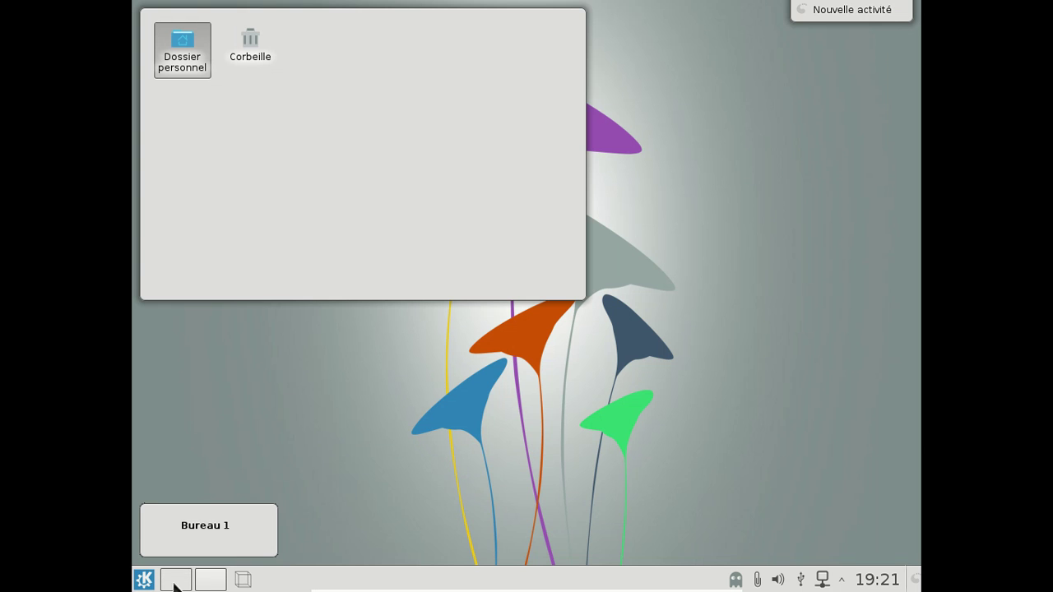
- Shut down the KaOS virtual machine and confirm turning off the computer
{"action": "left_click", "coordinate": [143, 580]}
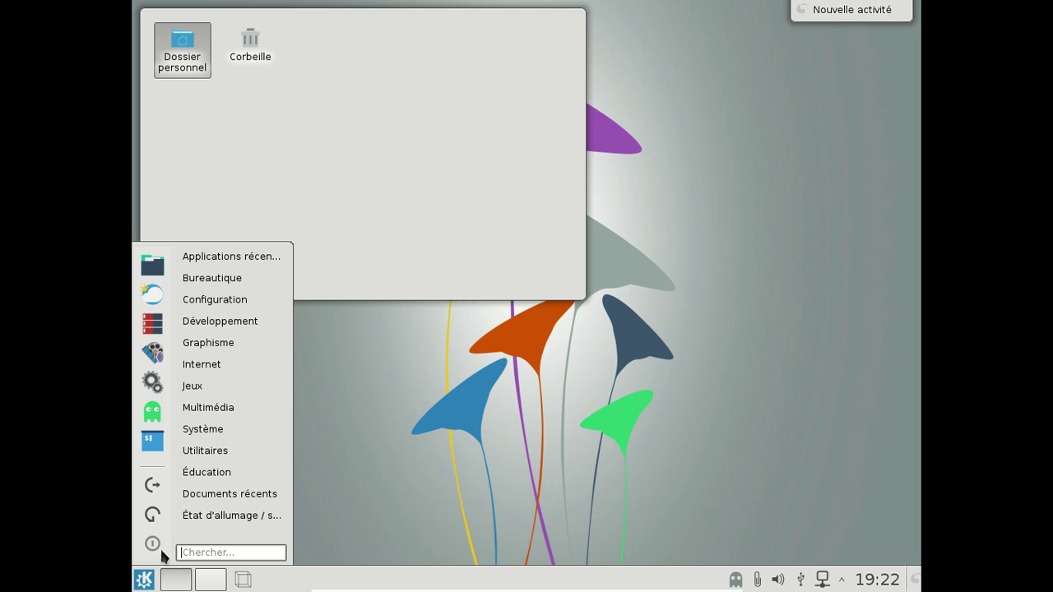
{"action": "left_click", "coordinate": [160, 549]}
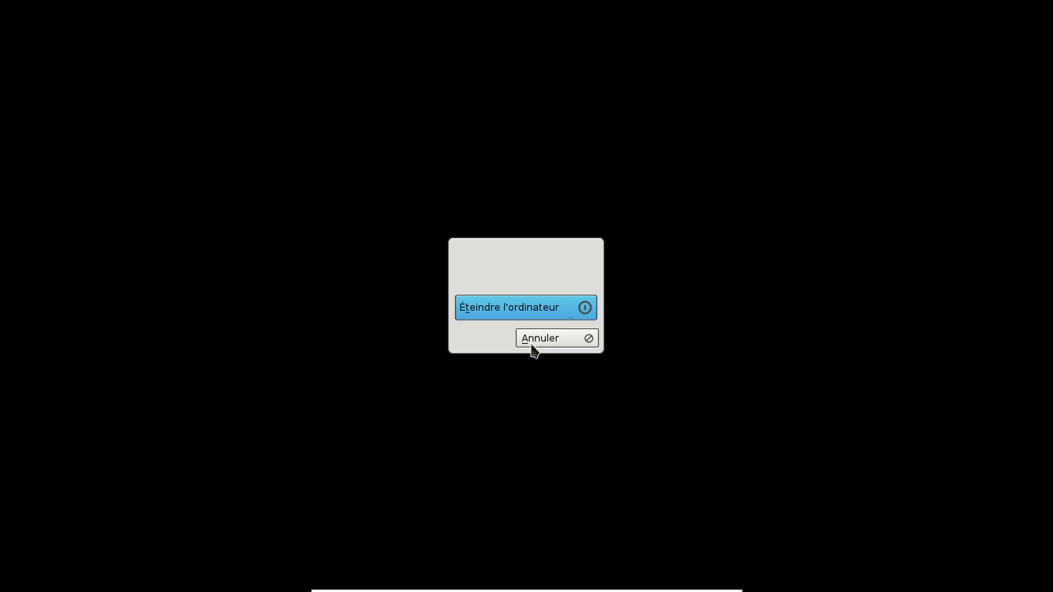
{"action": "left_click", "coordinate": [526, 319]}
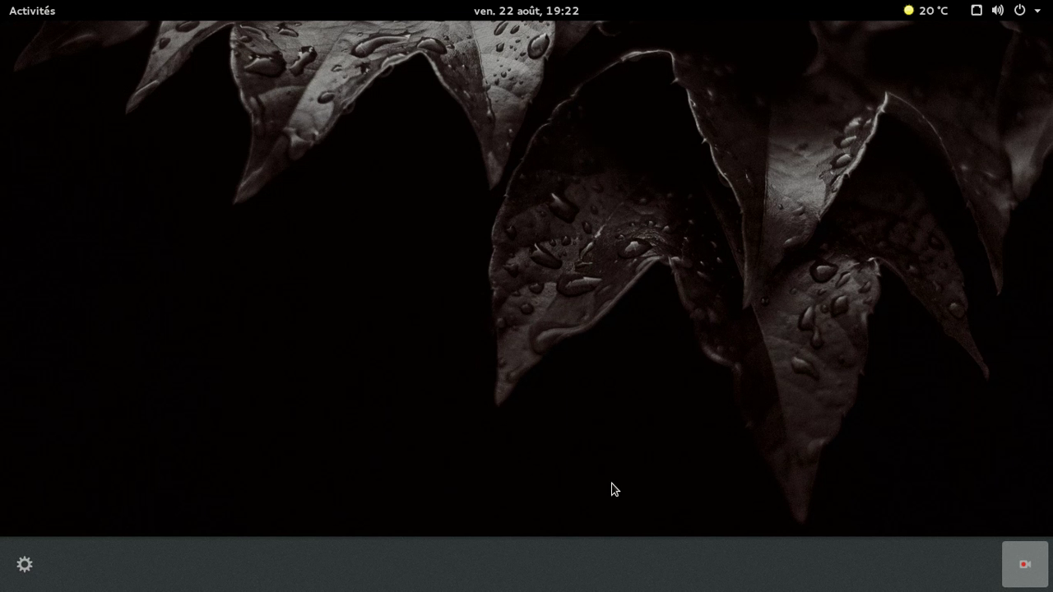
{"action": "left_click", "coordinate": [1026, 566]}
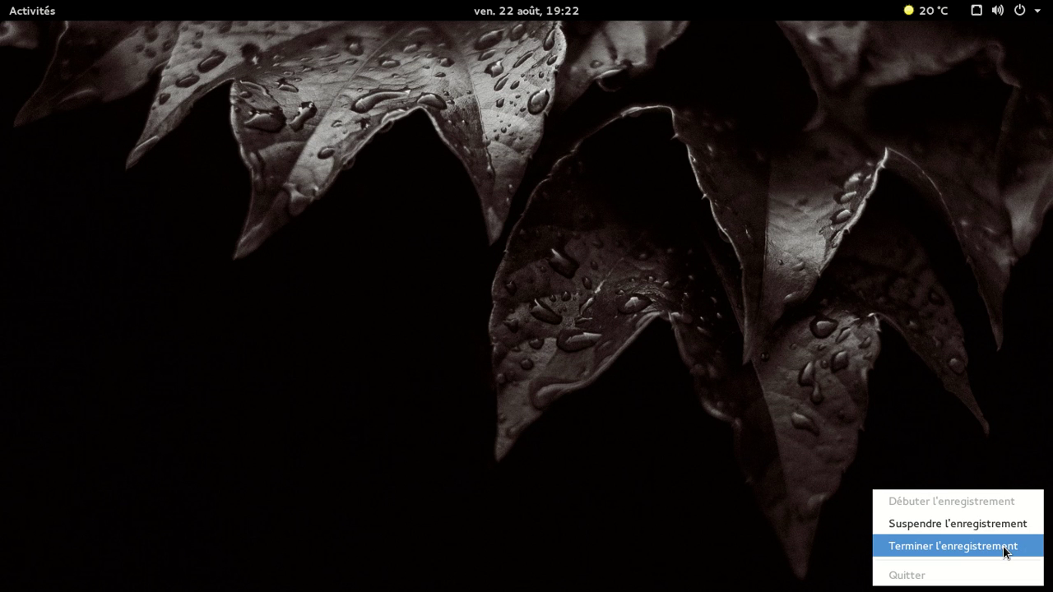